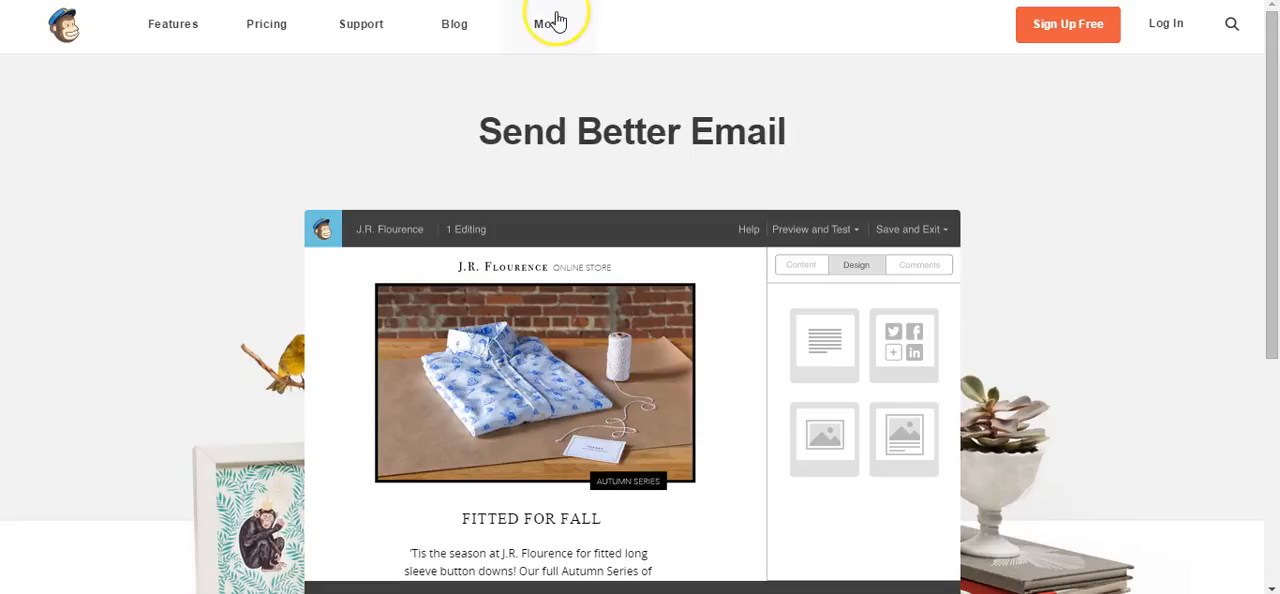
# Open the login page and fill in the account username
pyautogui.click(1164, 28)
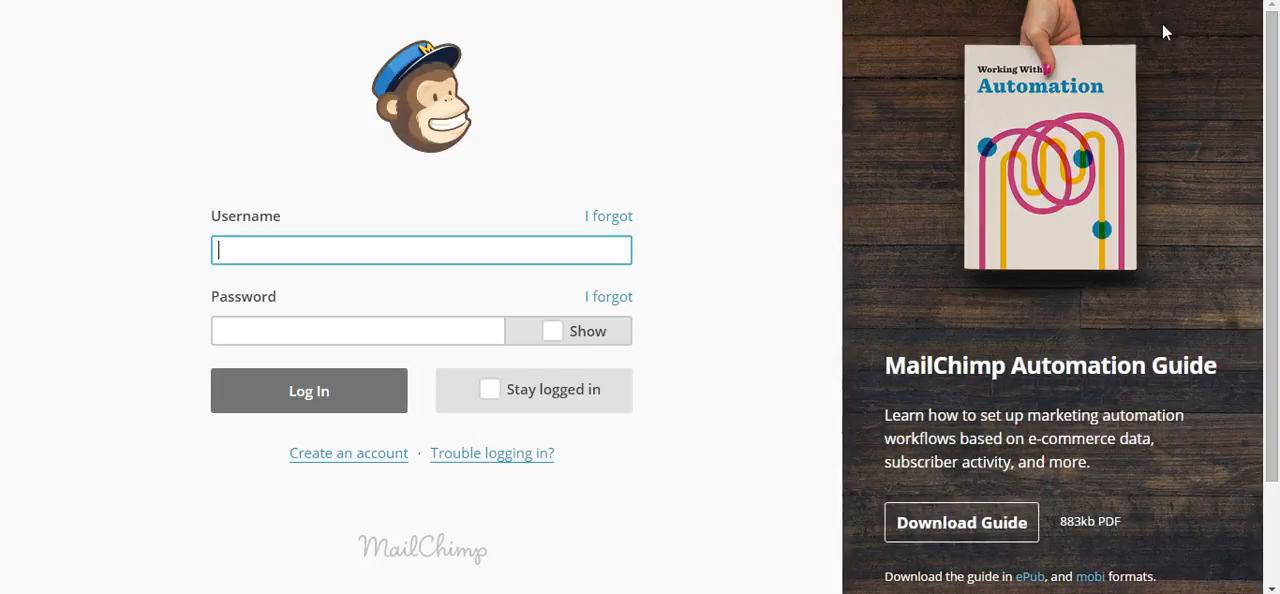
pyautogui.write('suz')
pyautogui.press('BackSpace')
pyautogui.press('BackSpace')
pyautogui.press('BackSpace')
pyautogui.write('Suzyrocker')
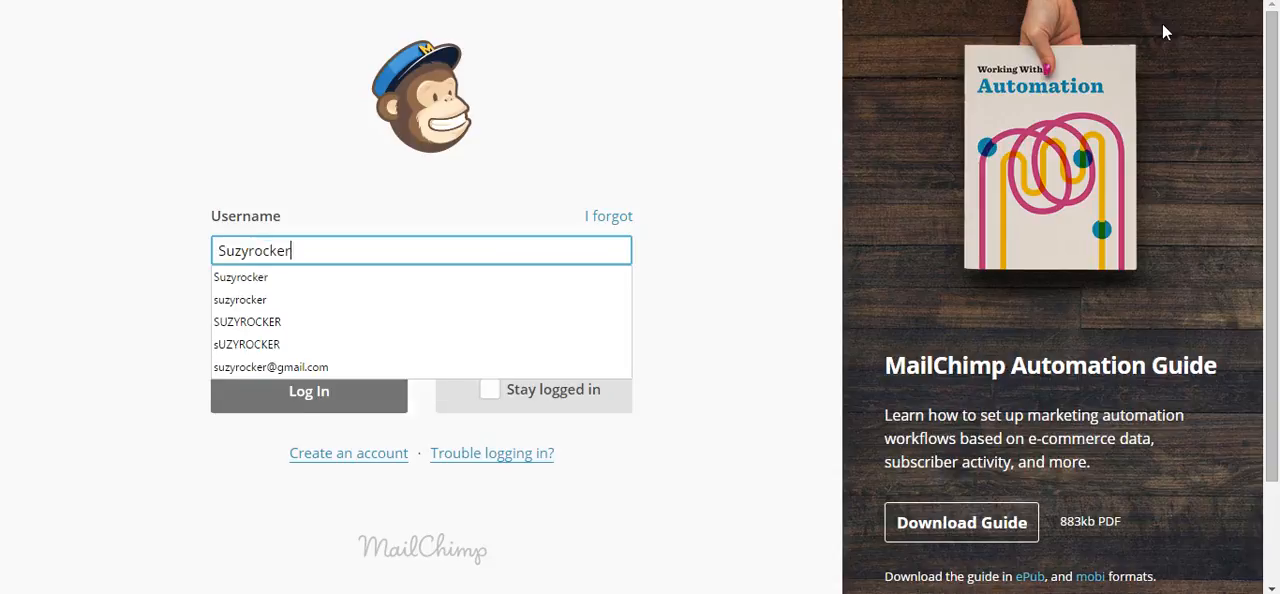
# Try to log in with the account password
pyautogui.press('Tab')
pyautogui.write('•')
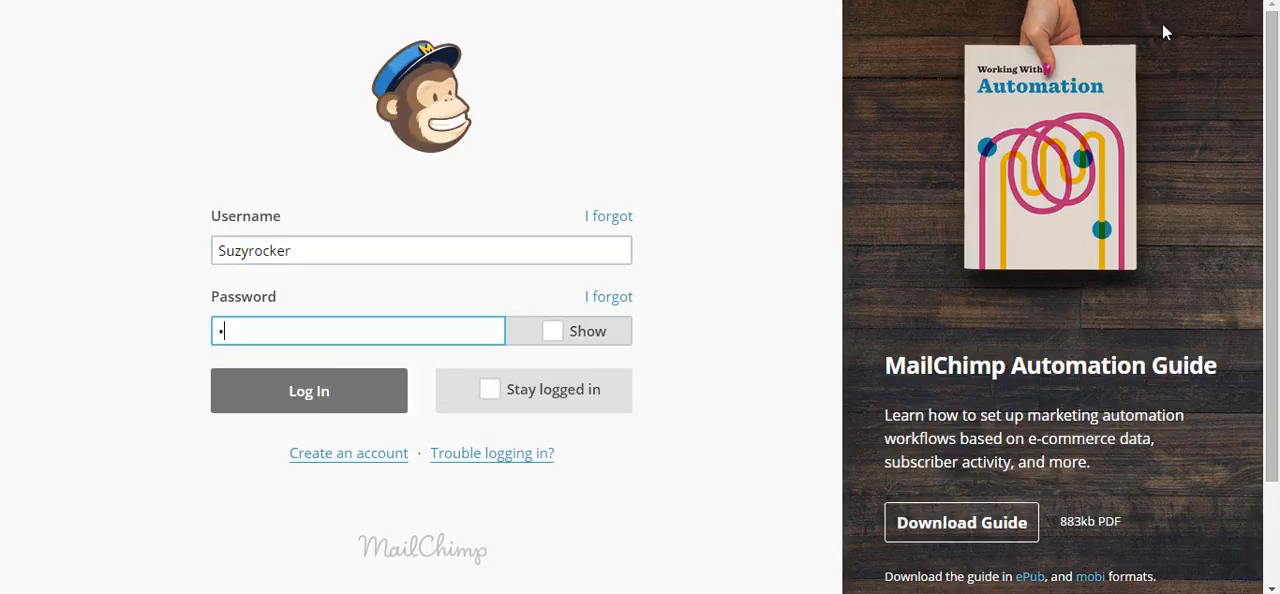
pyautogui.write('••••••••••')
pyautogui.press('Return')
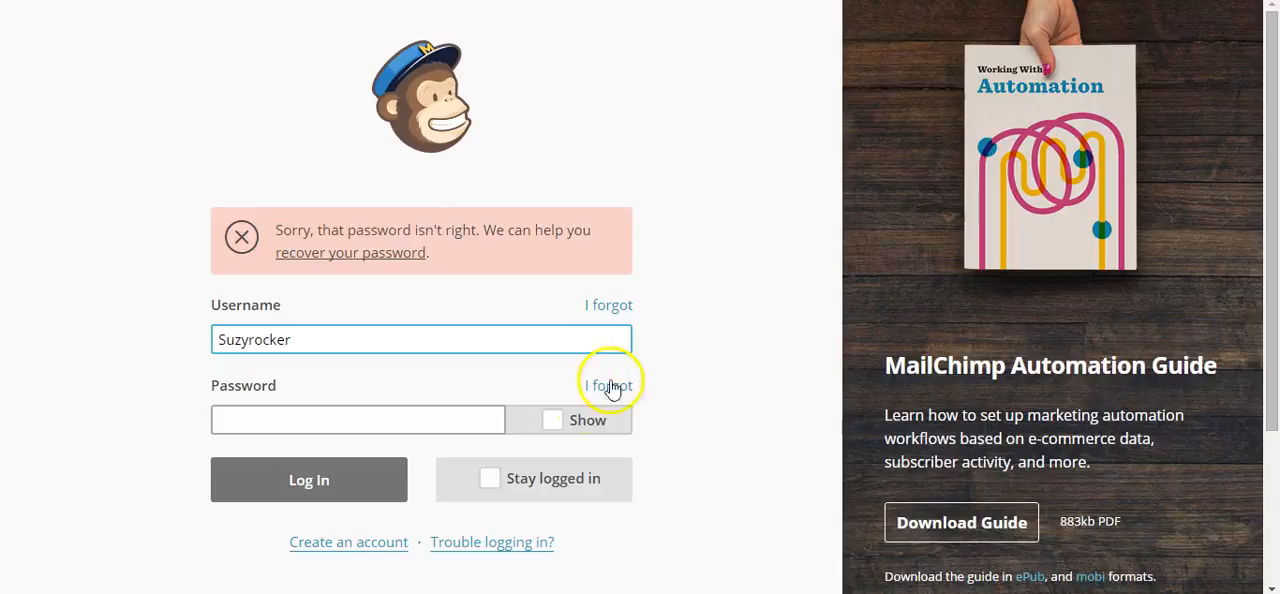
# Re-enter the account password and log in to the dashboard
pyautogui.click(350, 424)
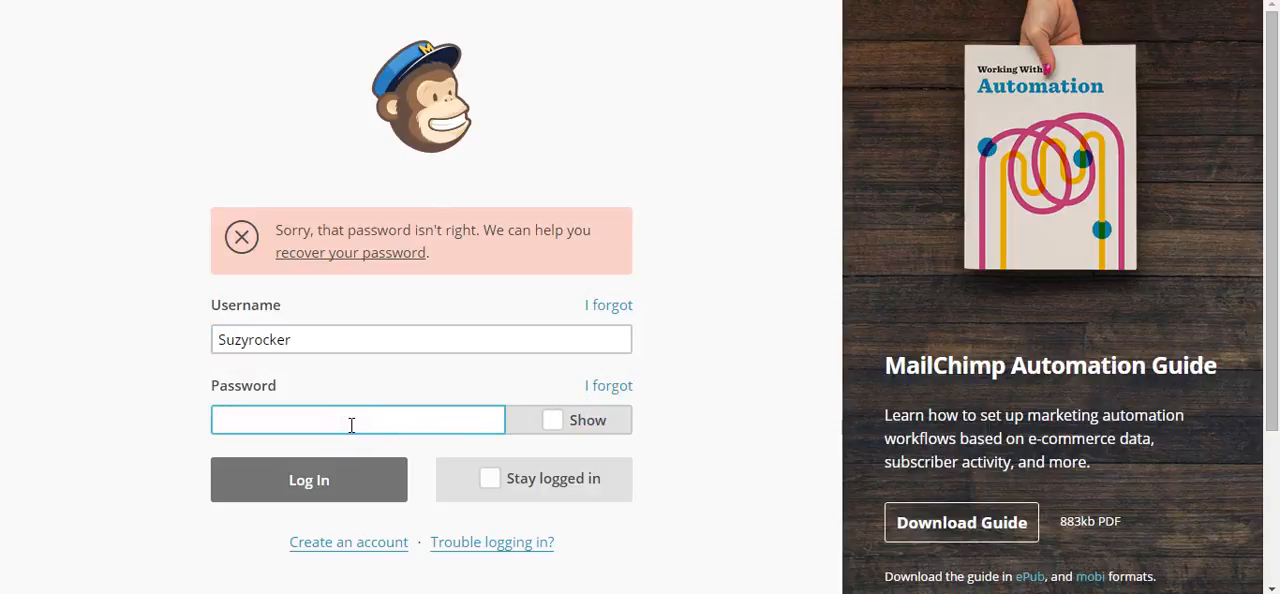
pyautogui.write('••••••••••••')
pyautogui.press('Return')
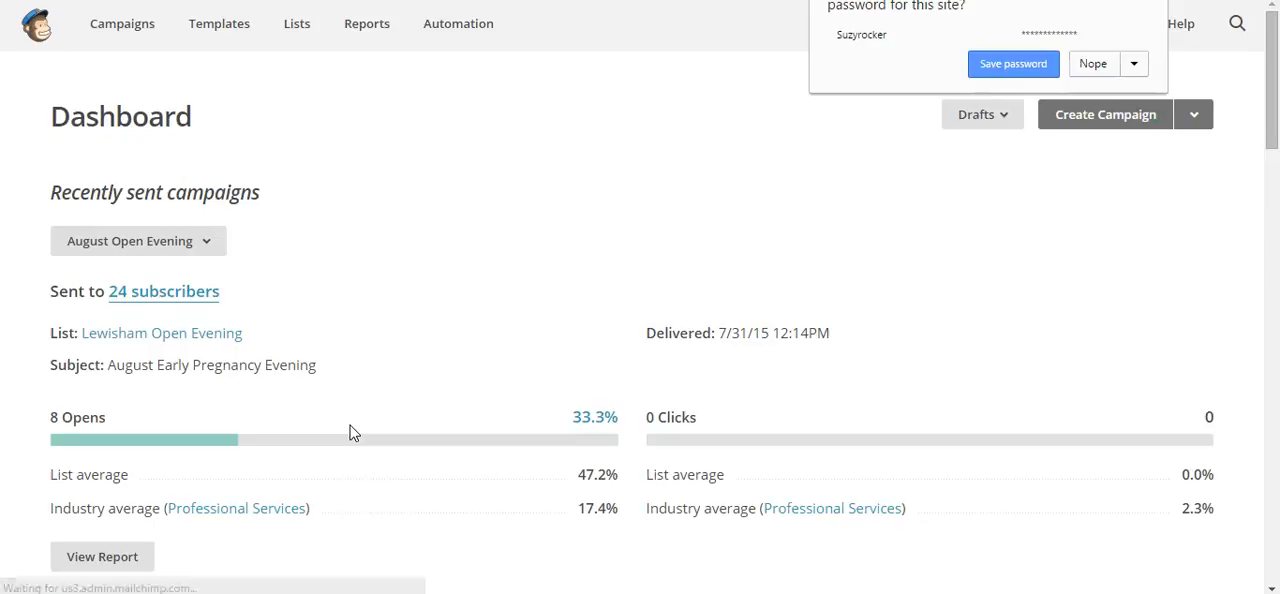
# Start a new subscriber list and name it "Create My First Ecourse"
pyautogui.click(297, 27)
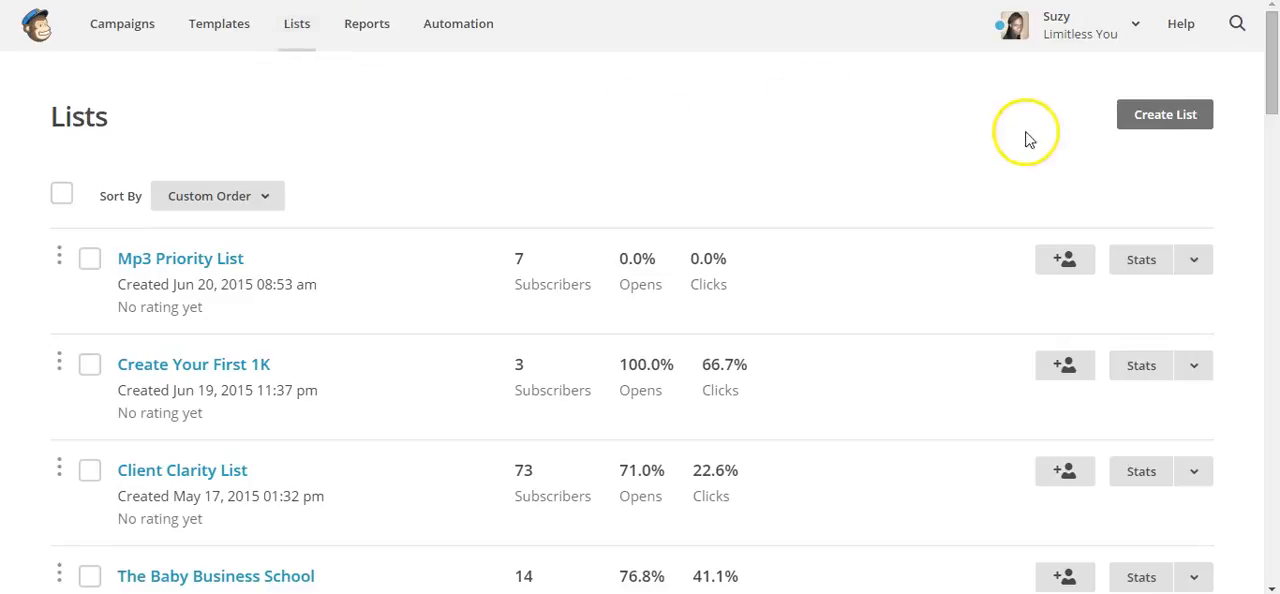
pyautogui.click(1158, 120)
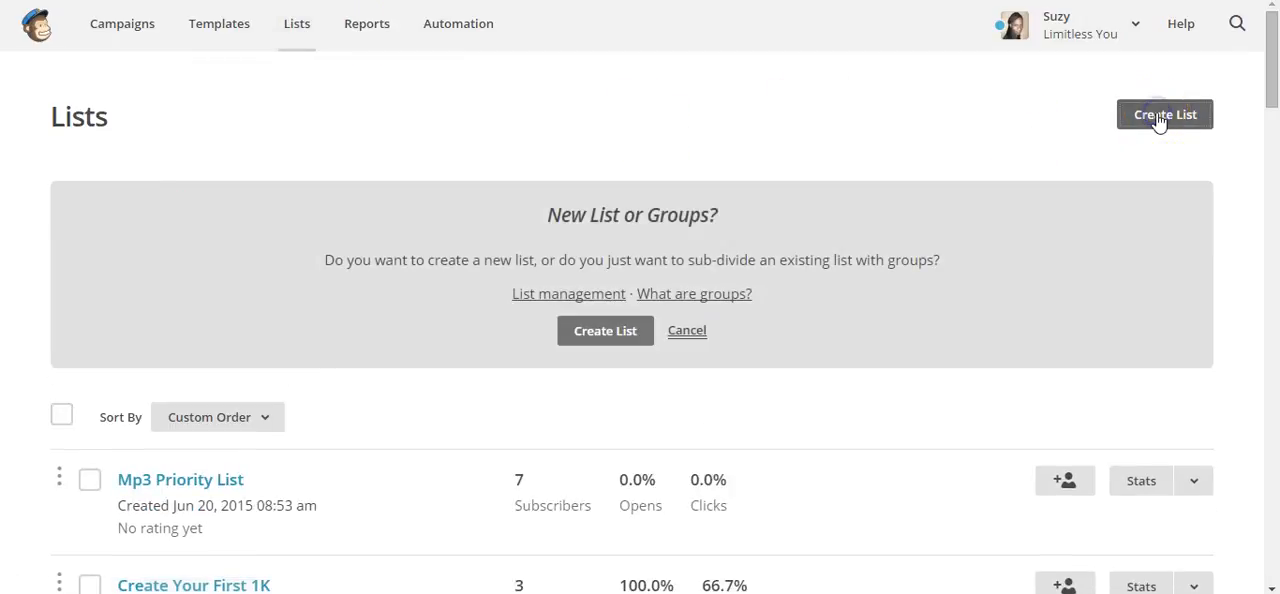
pyautogui.click(607, 331)
pyautogui.click(374, 257)
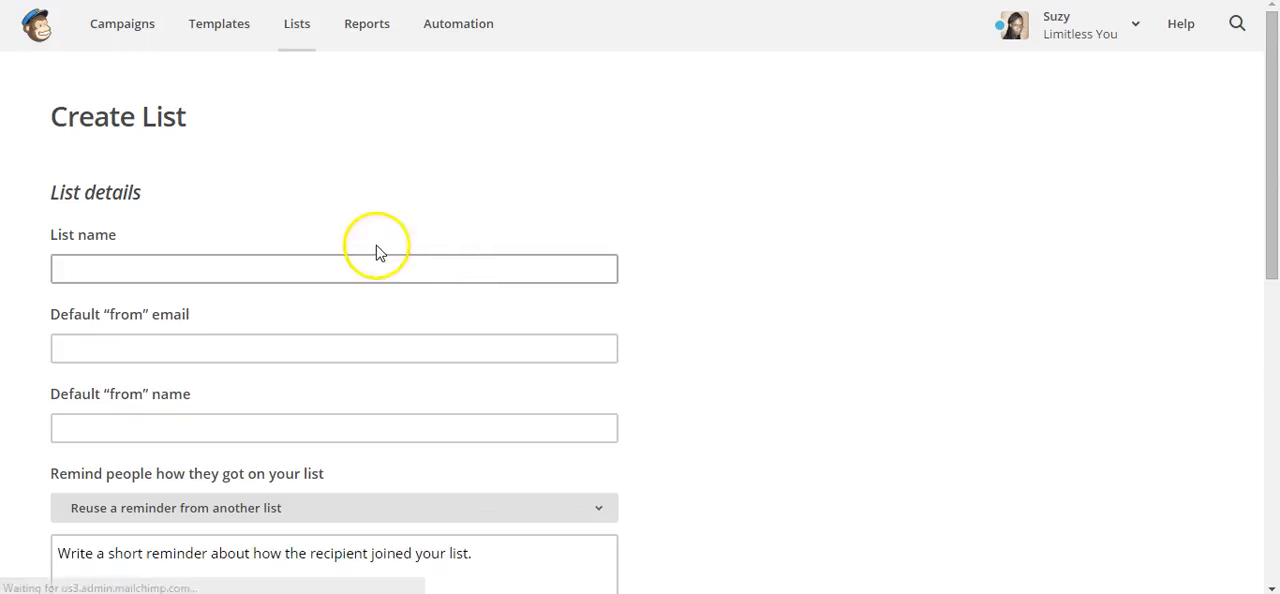
pyautogui.write('C')
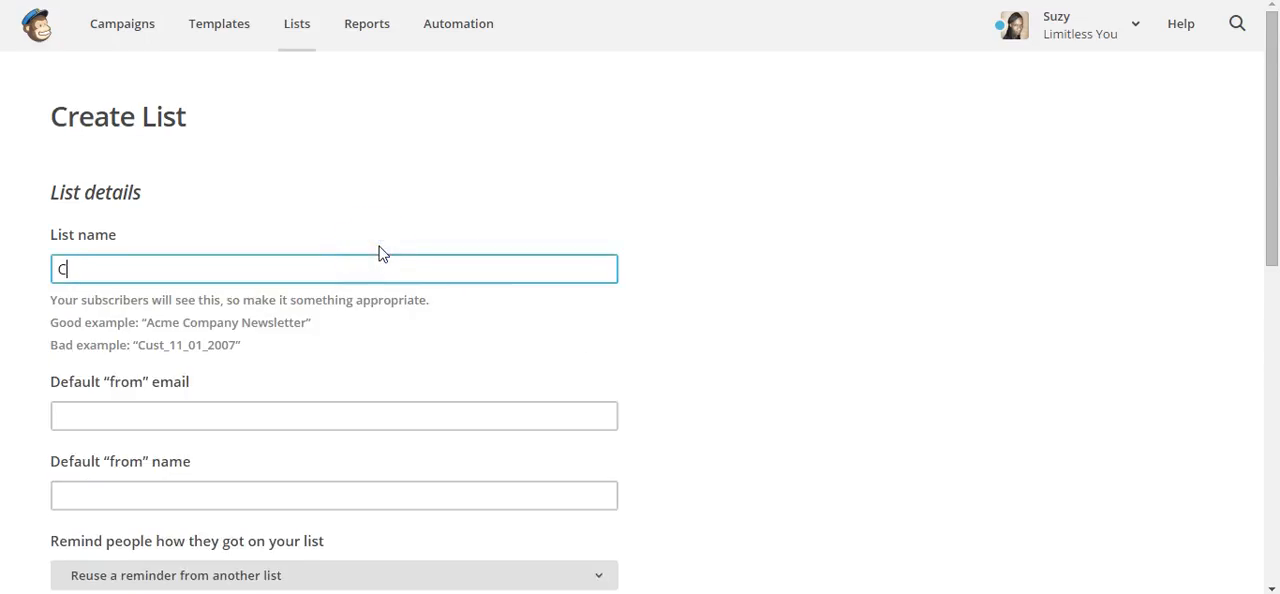
pyautogui.write('reate My First Ecourse')
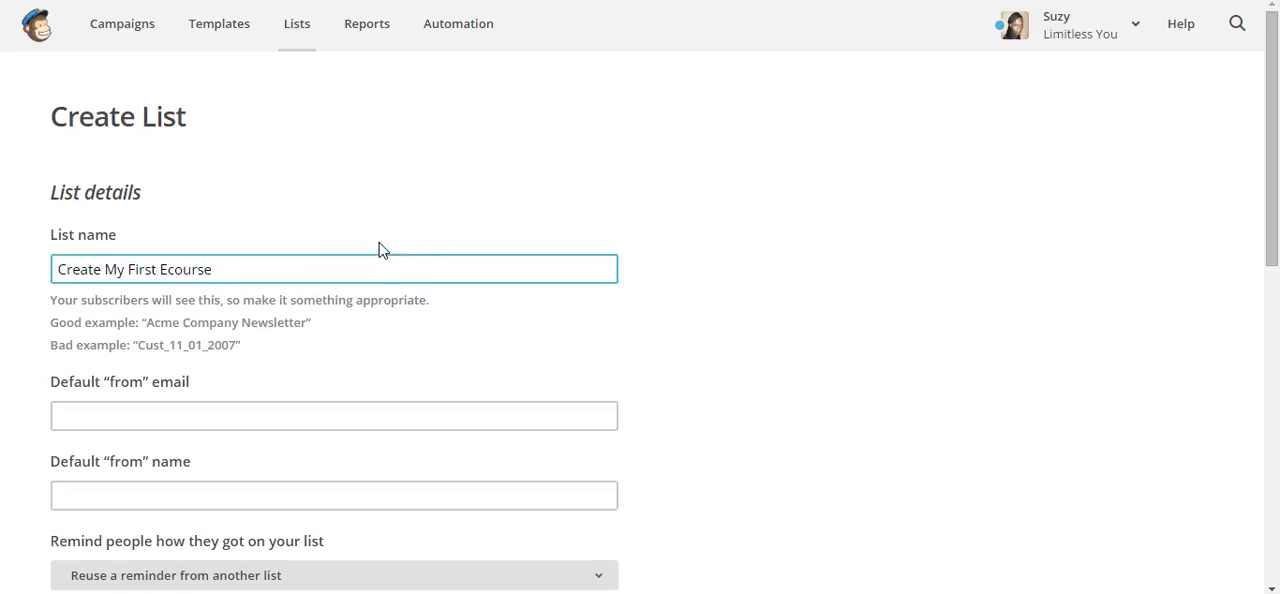
# Fill in the list's default "from" email with the sender's address and the default "from" name with the sender's business name
pyautogui.press('Tab')
pyautogui.write('Suzy')
pyautogui.press('Down')
pyautogui.press('Down')
pyautogui.press('Tab')
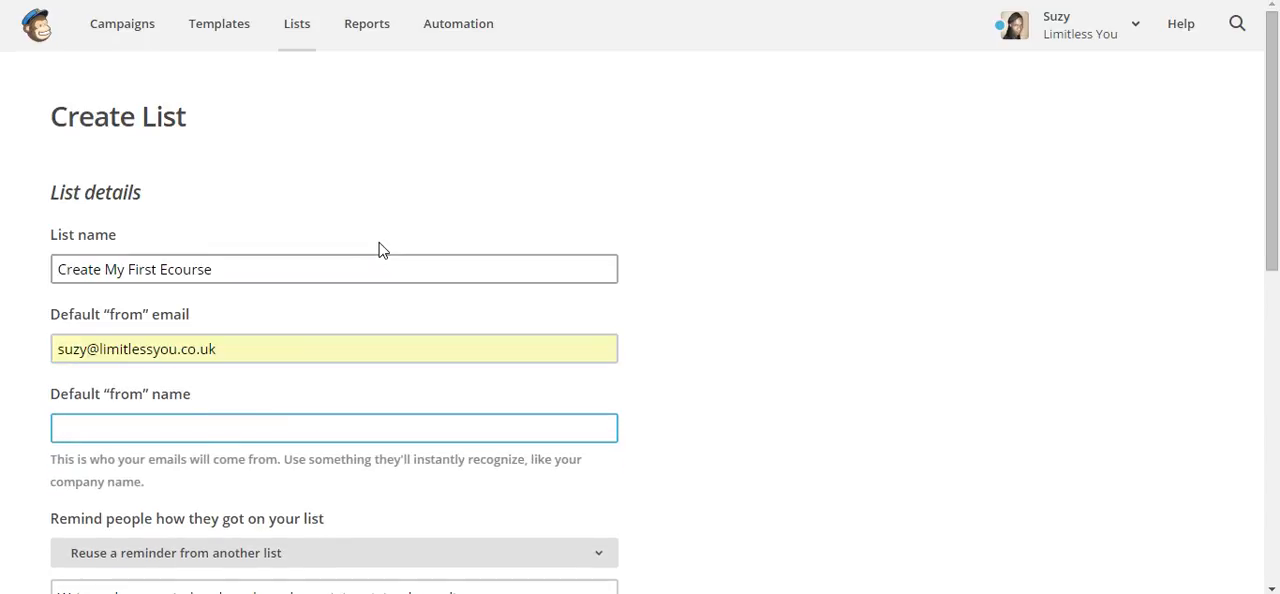
pyautogui.write('Suzy')
pyautogui.press('Down')
pyautogui.press('Tab')
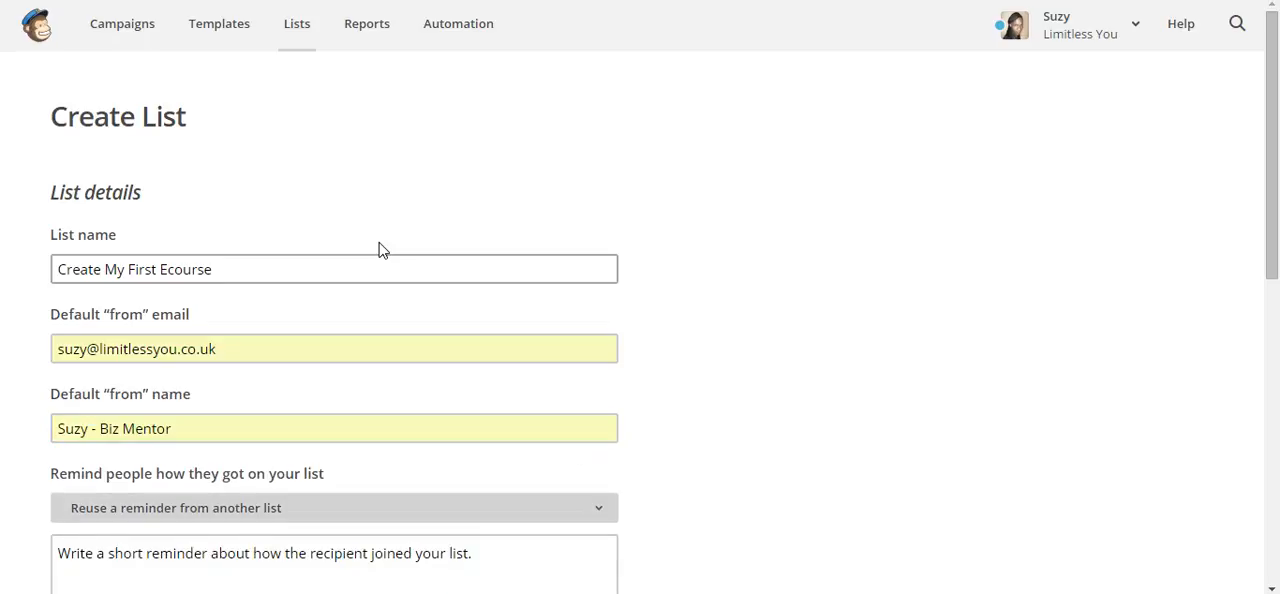
# Write the list reminder "You're receiving this because you said you wanted to create your first e-course."
pyautogui.click(492, 561)
pyautogui.write("You're receiv")
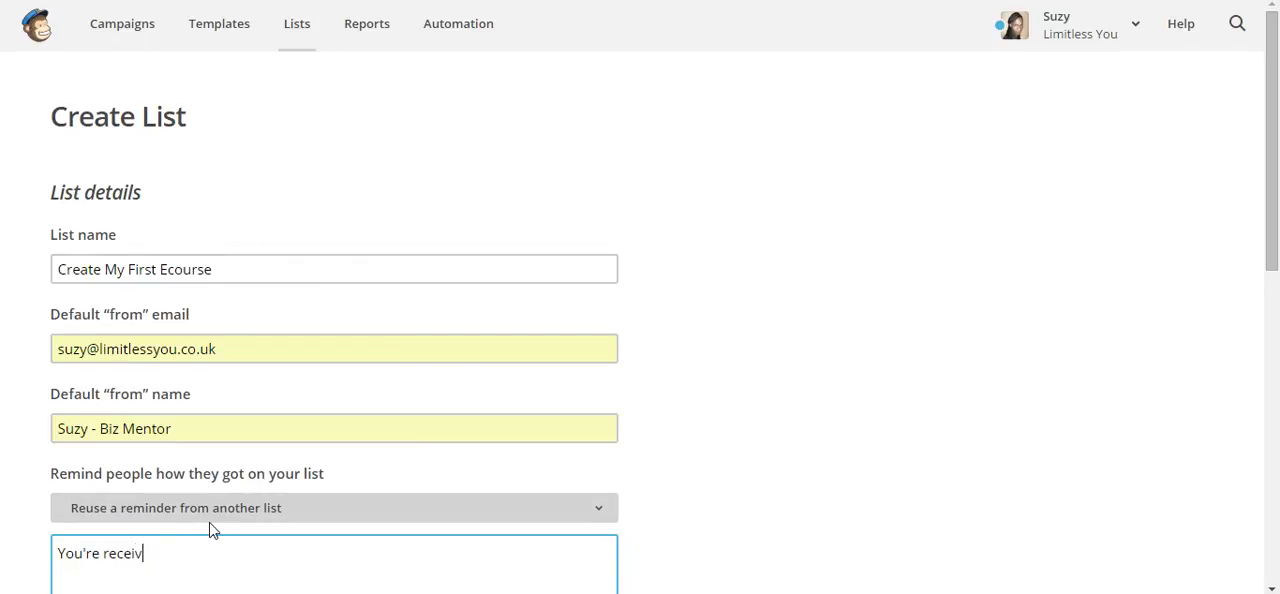
pyautogui.write('ing this because you said you wanted to create your first e-course.')
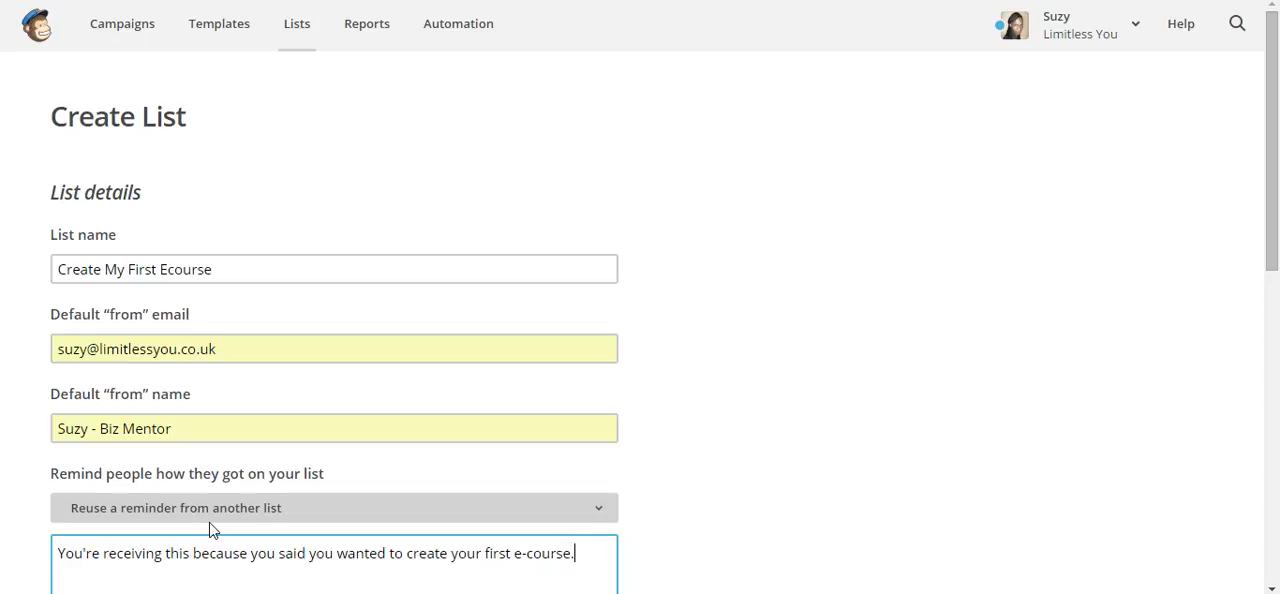
# Enable the daily summary notification and save the new list
pyautogui.scroll(-6, 210, 530)
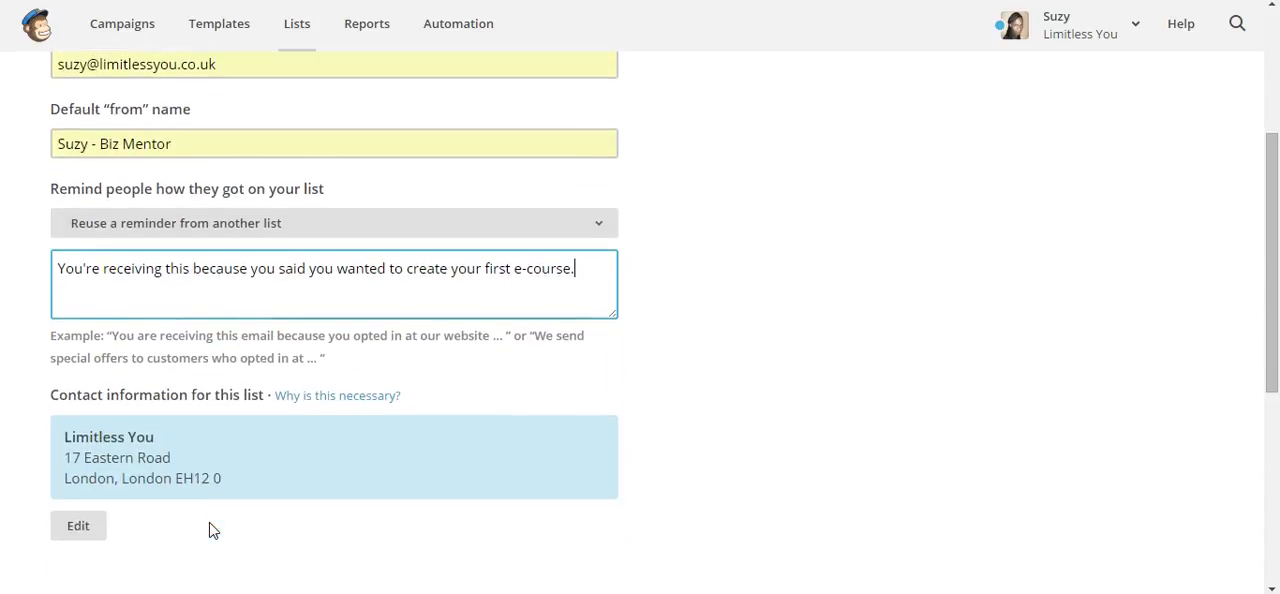
pyautogui.click(61, 344)
pyautogui.scroll(-1, 61, 350)
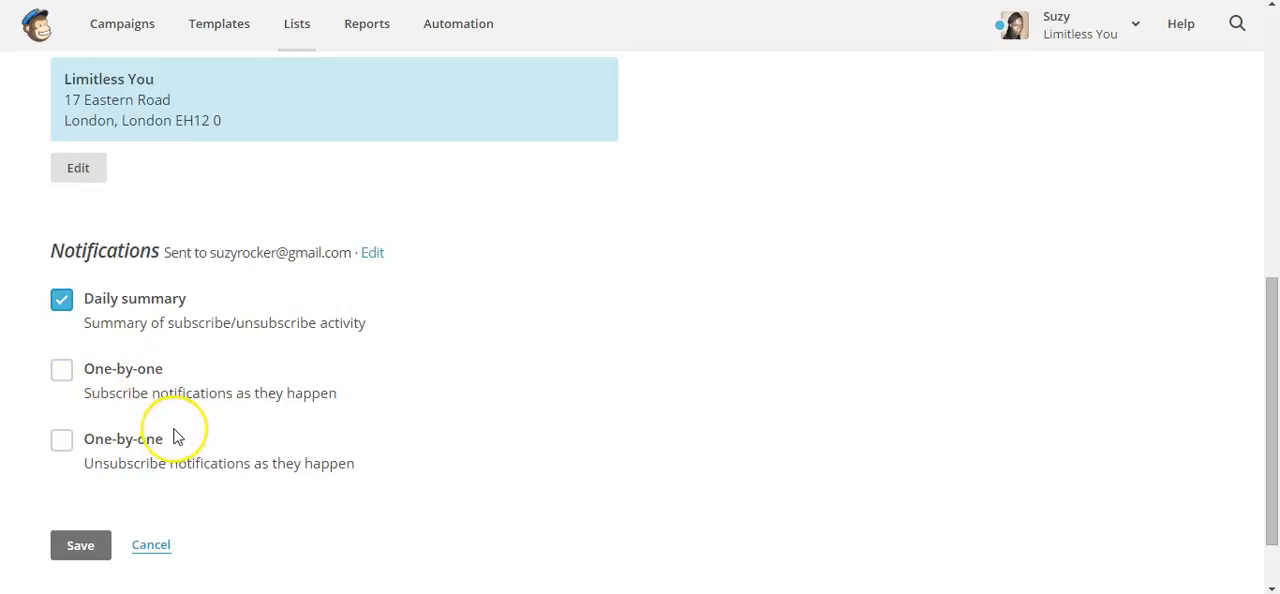
pyautogui.scroll(-1, 174, 437)
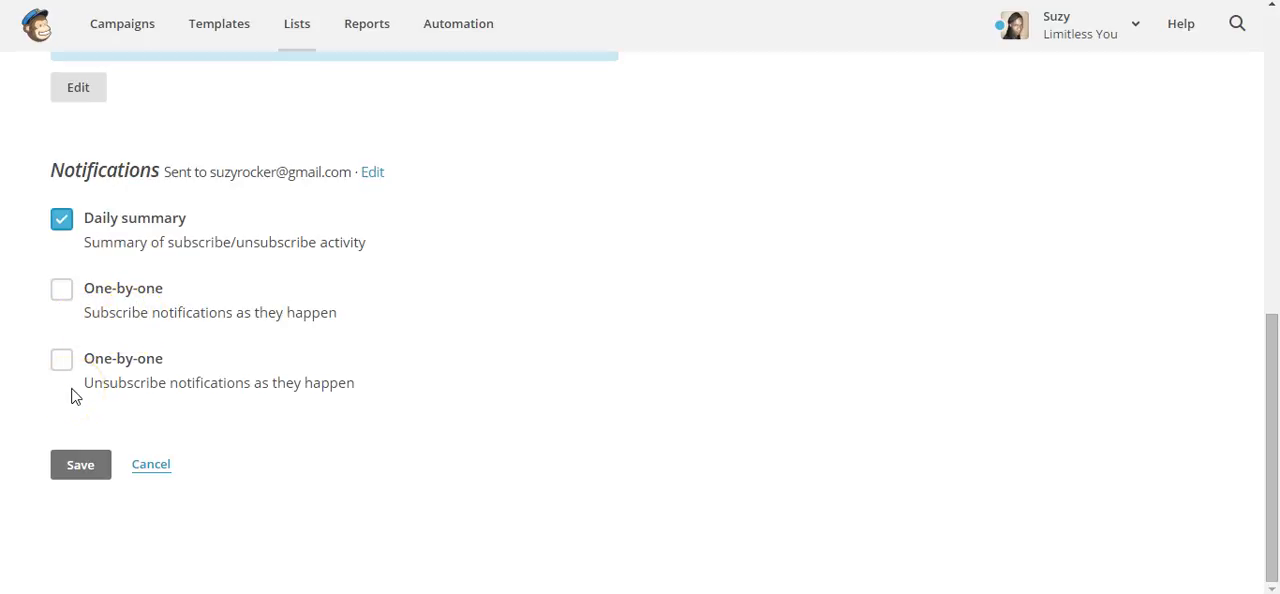
pyautogui.click(72, 480)
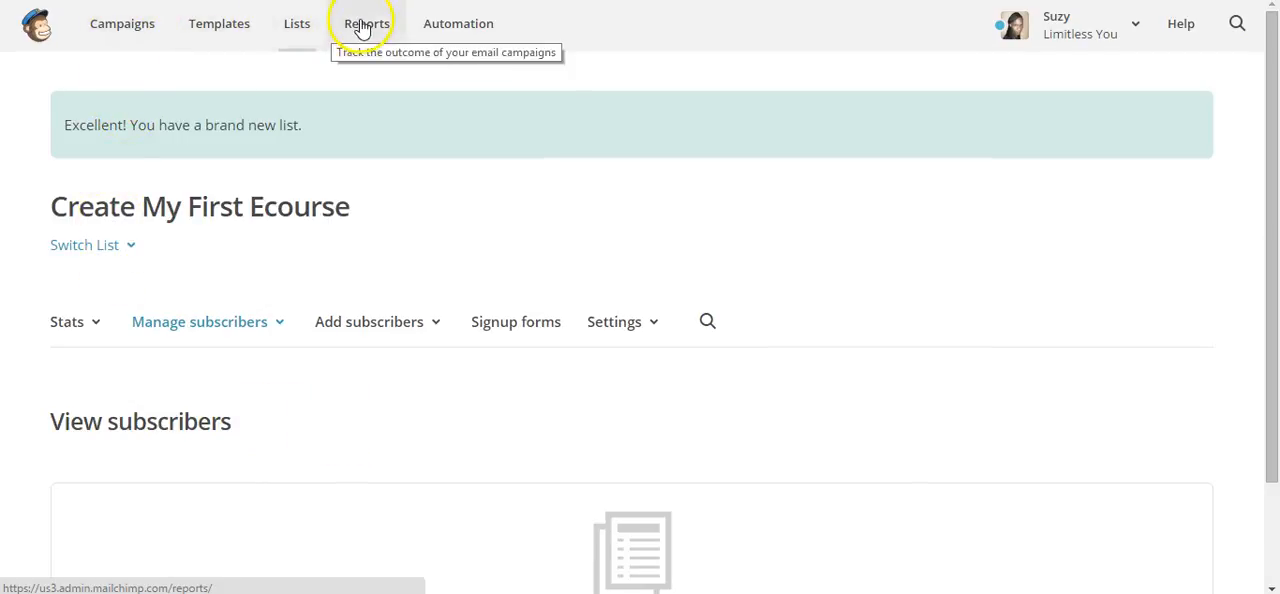
# Create a new automation workflow that uses the list "Create My First Ecourse"
pyautogui.click(450, 22)
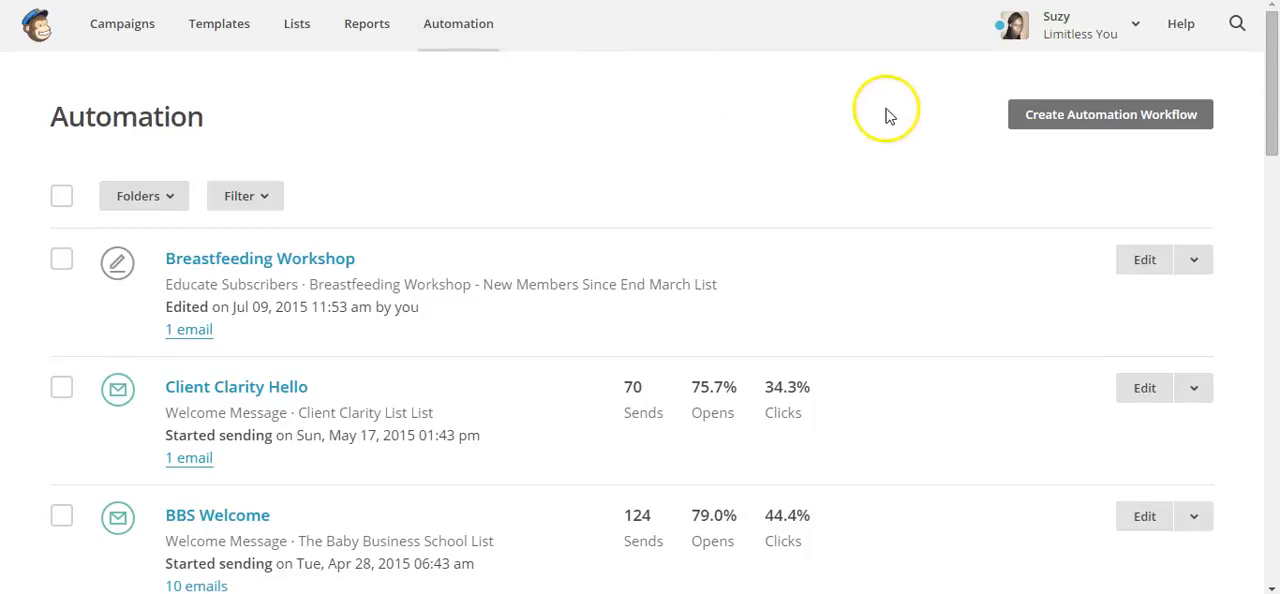
pyautogui.click(1091, 119)
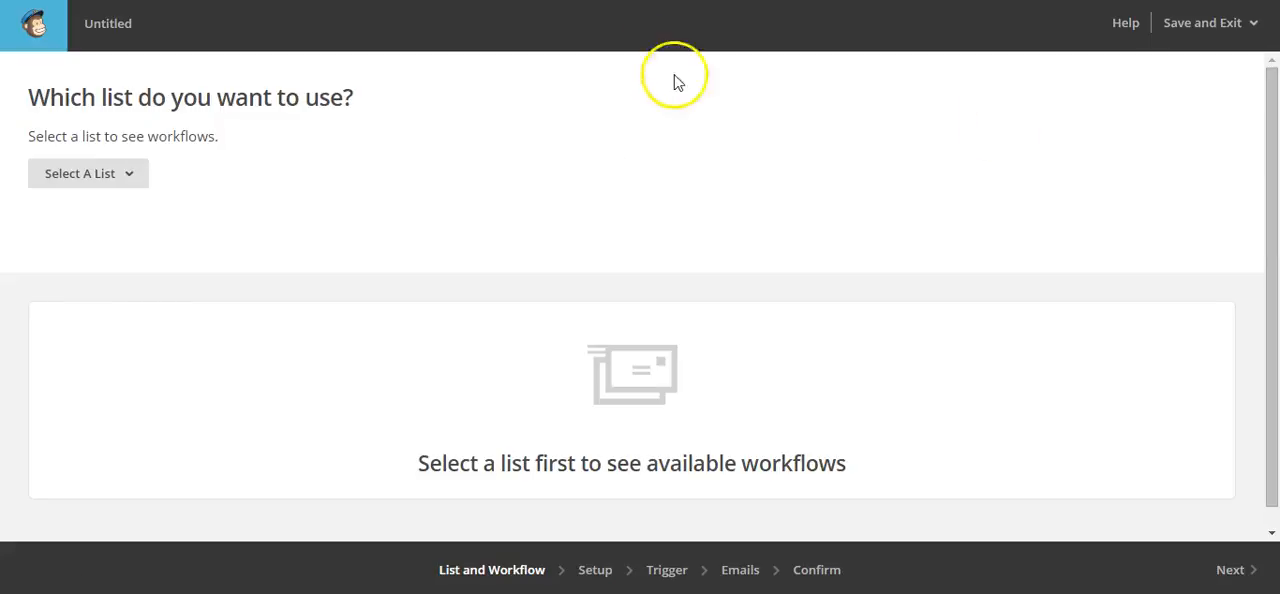
pyautogui.click(143, 180)
pyautogui.click(158, 260)
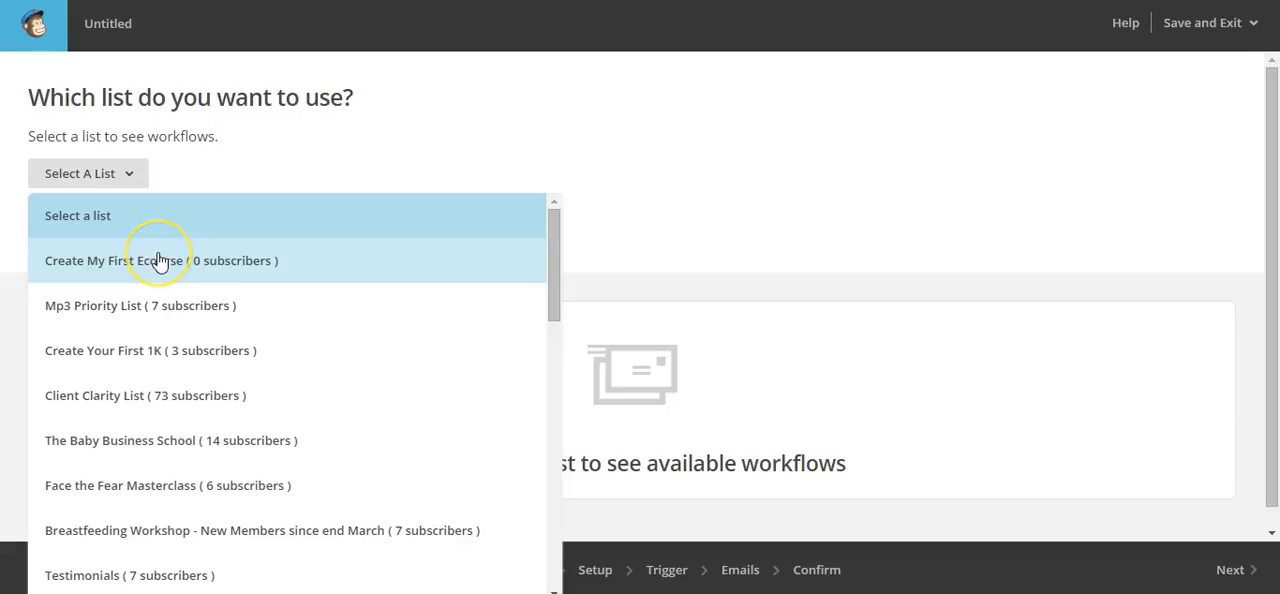
pyautogui.click(158, 260)
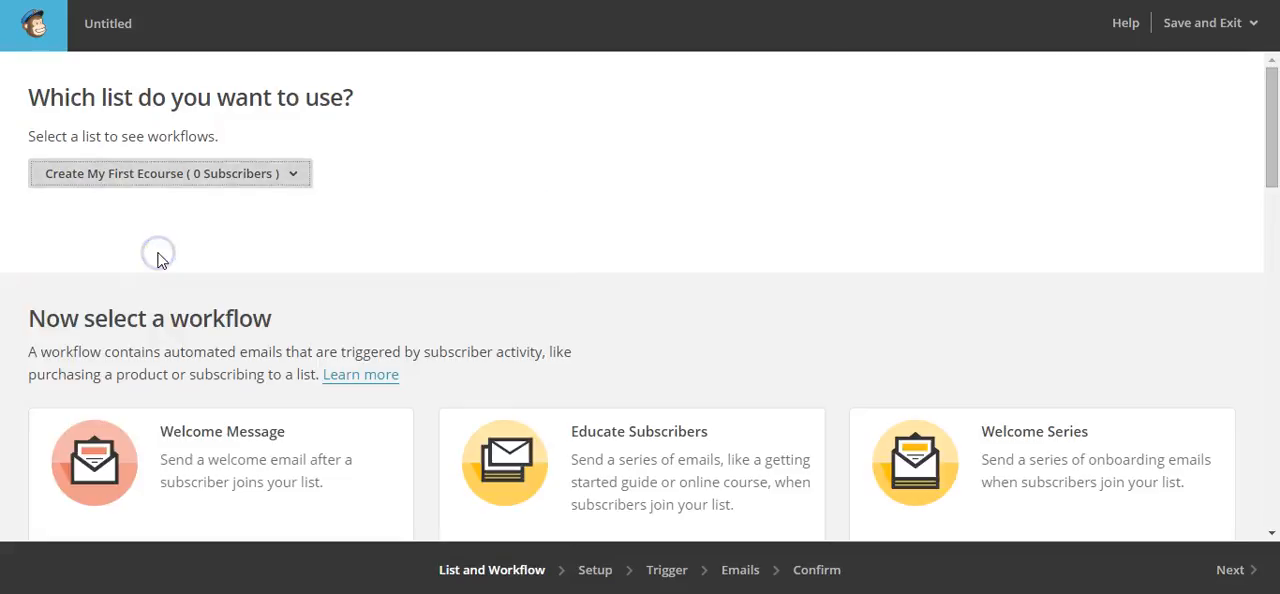
# Choose the Welcome Message workflow type for the automation
pyautogui.click(181, 457)
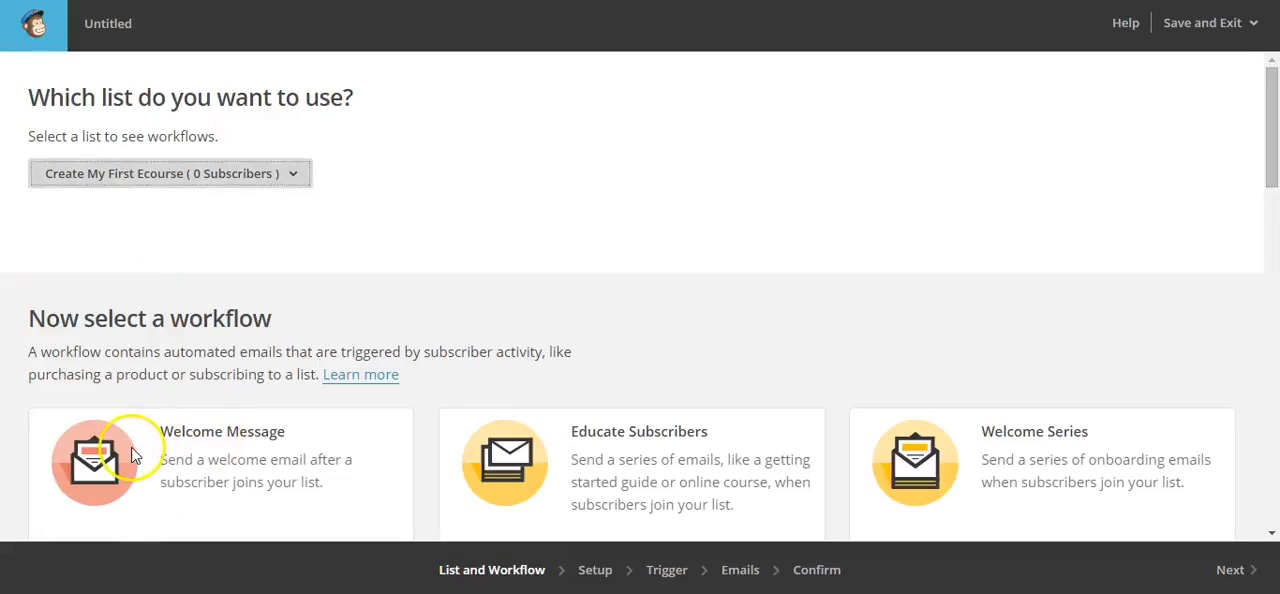
pyautogui.scroll(-3, 363, 449)
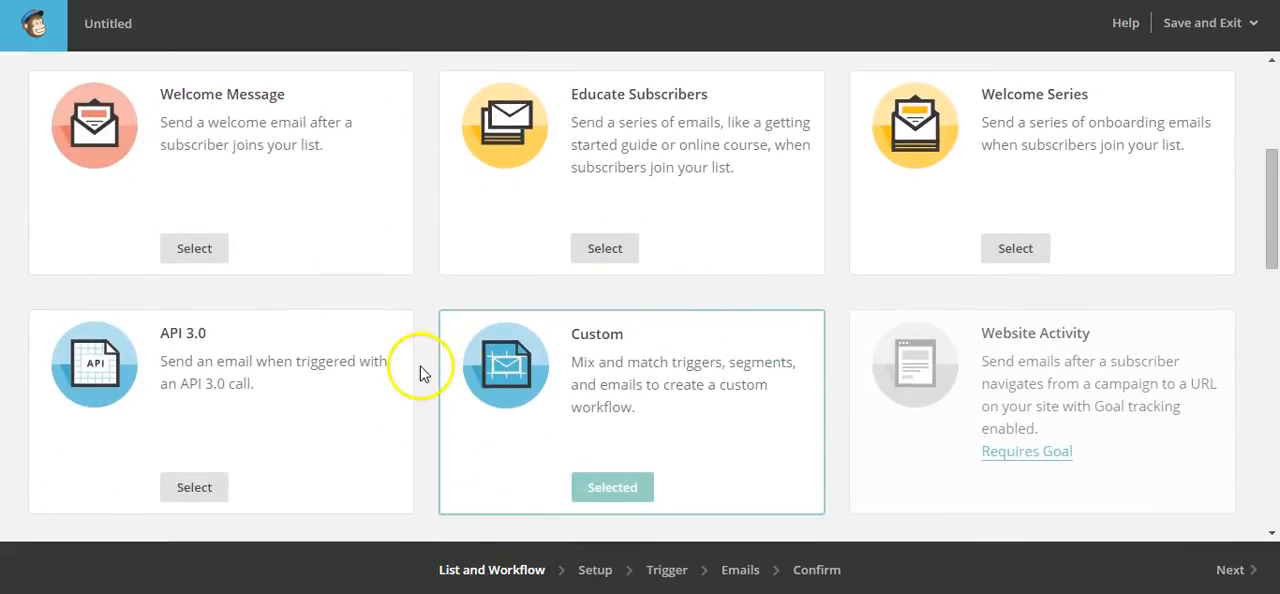
pyautogui.click(192, 250)
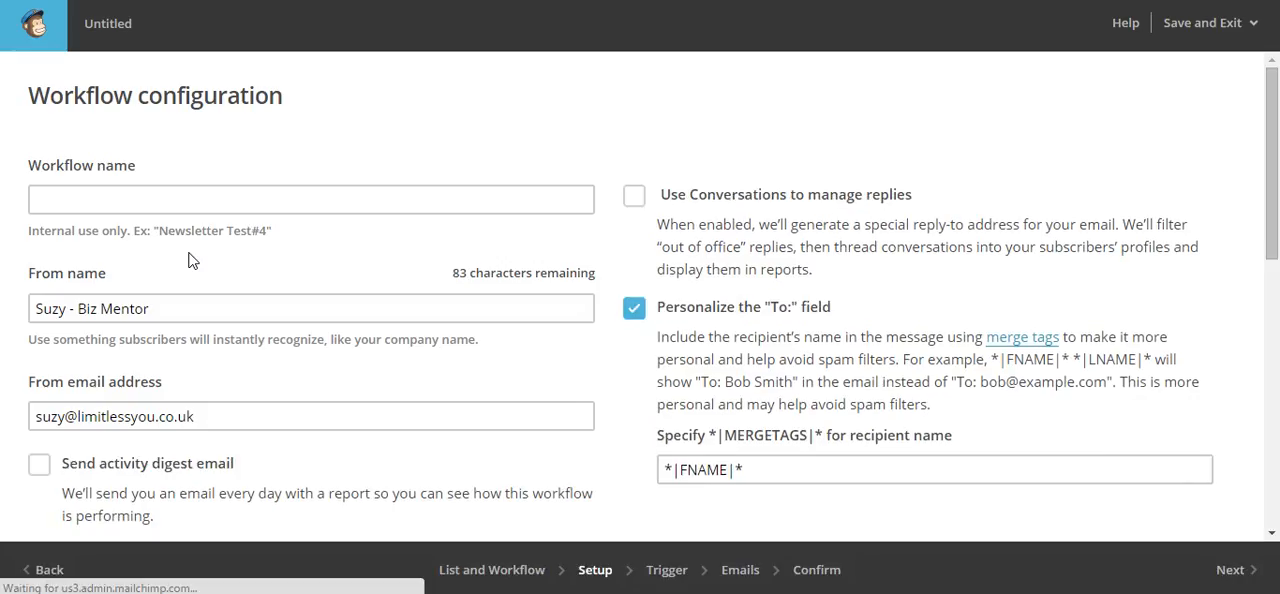
# Name the workflow "Wel", keep the other configuration settings, and continue to the trigger configuration
pyautogui.click(164, 199)
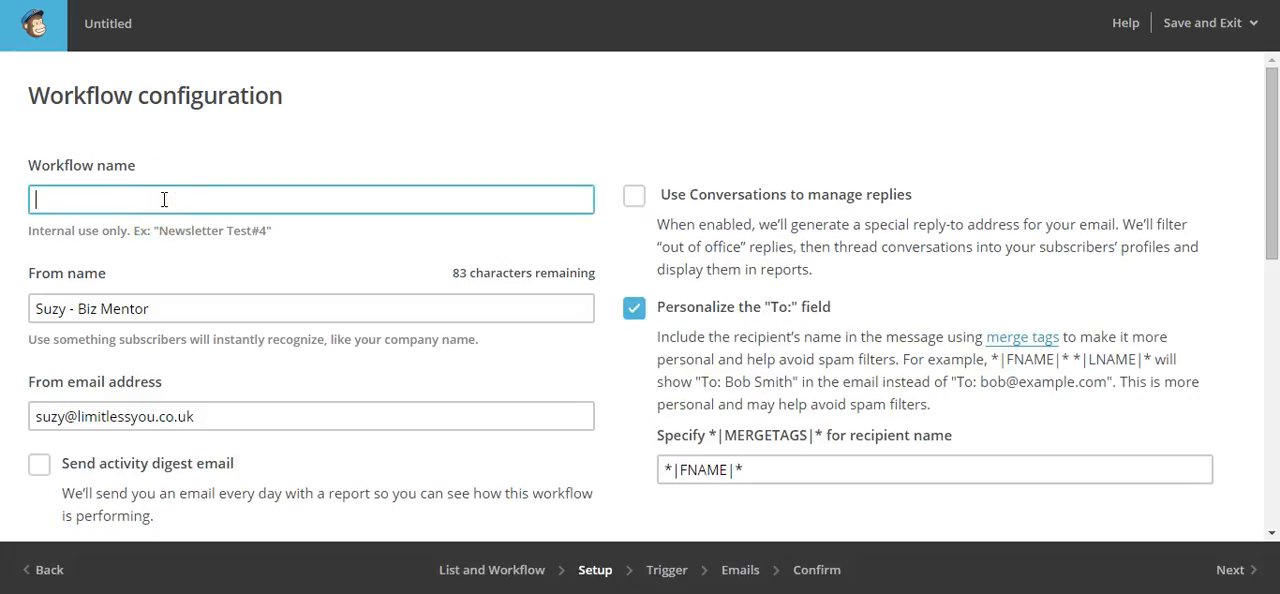
pyautogui.write('Wel')
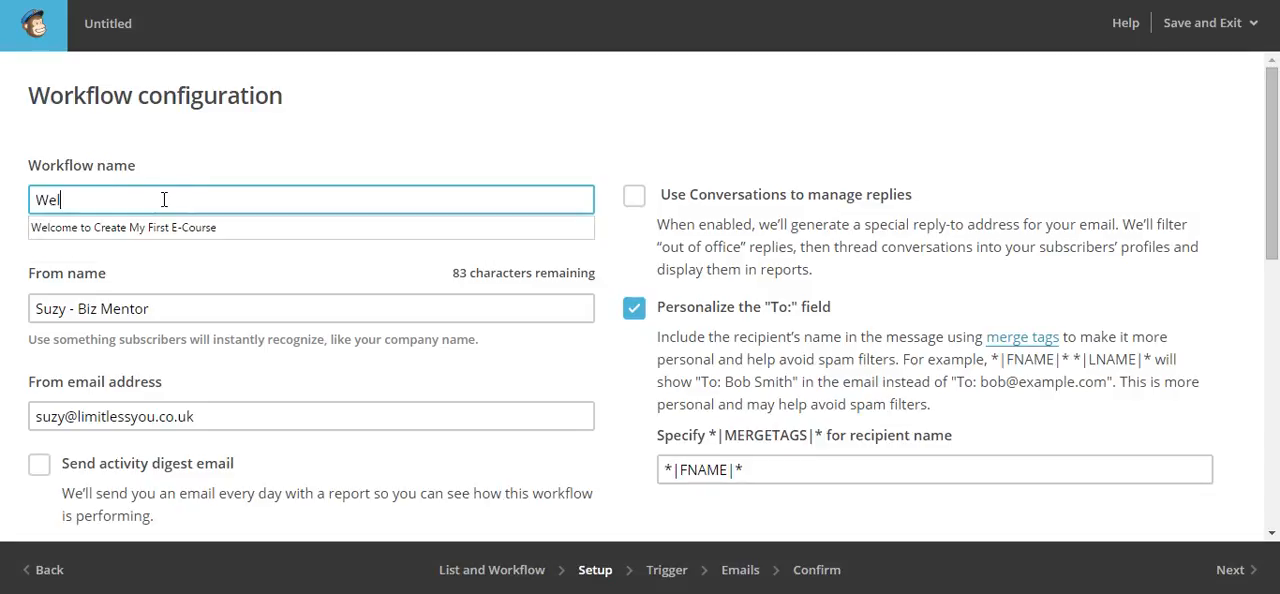
pyautogui.press('Down')
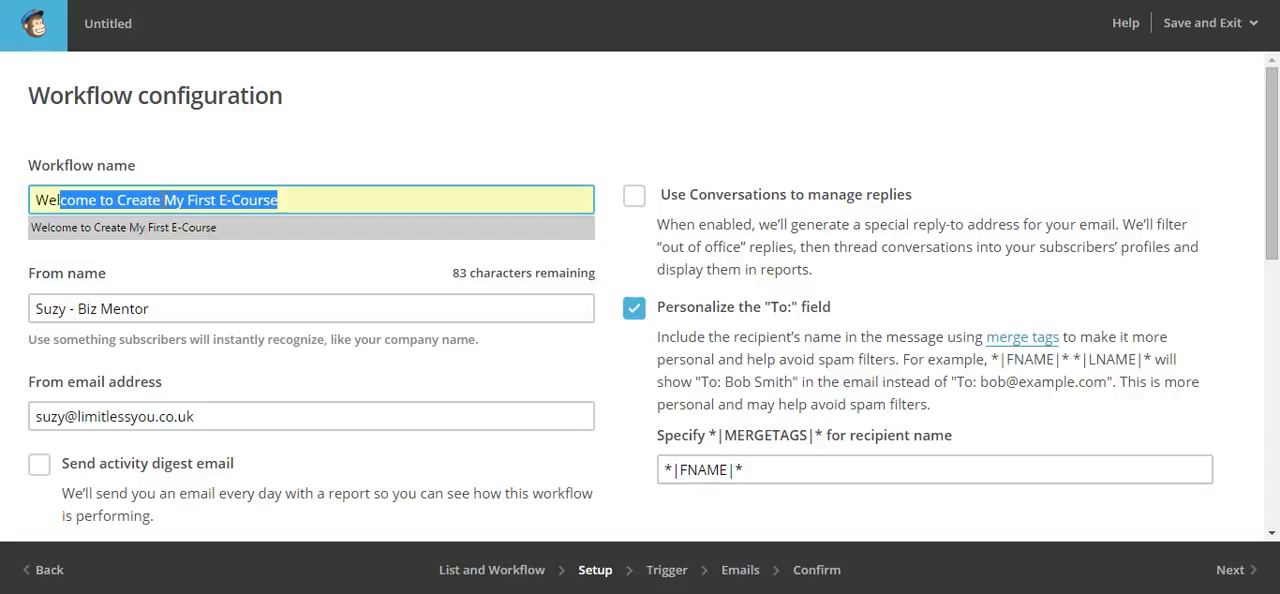
pyautogui.doubleClick(164, 200)
pyautogui.scroll(-1, 533, 403)
pyautogui.scroll(-2, 533, 403)
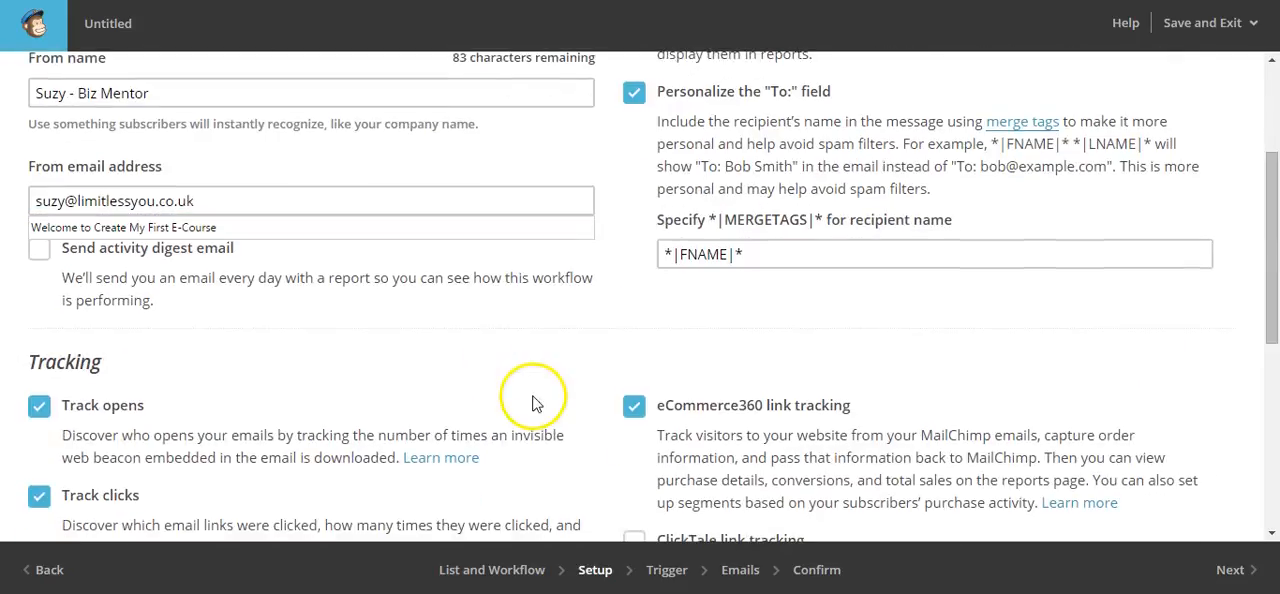
pyautogui.click(1232, 566)
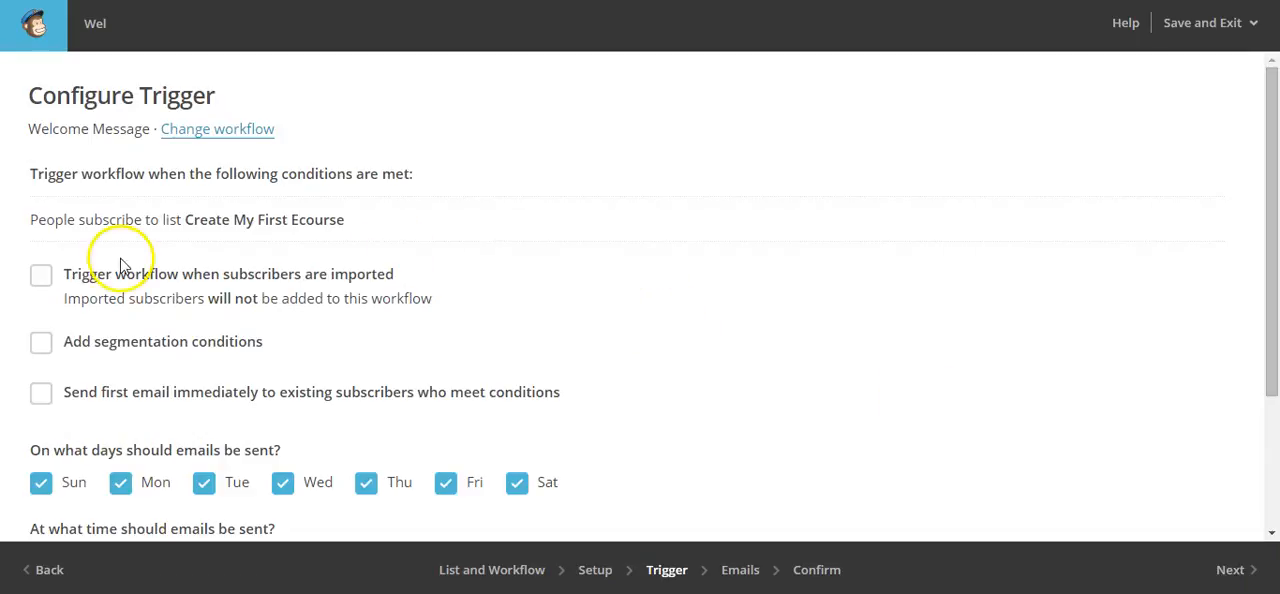
# Set the workflow to trigger when subscribers are imported and continue to the workflow's emails
pyautogui.click(42, 278)
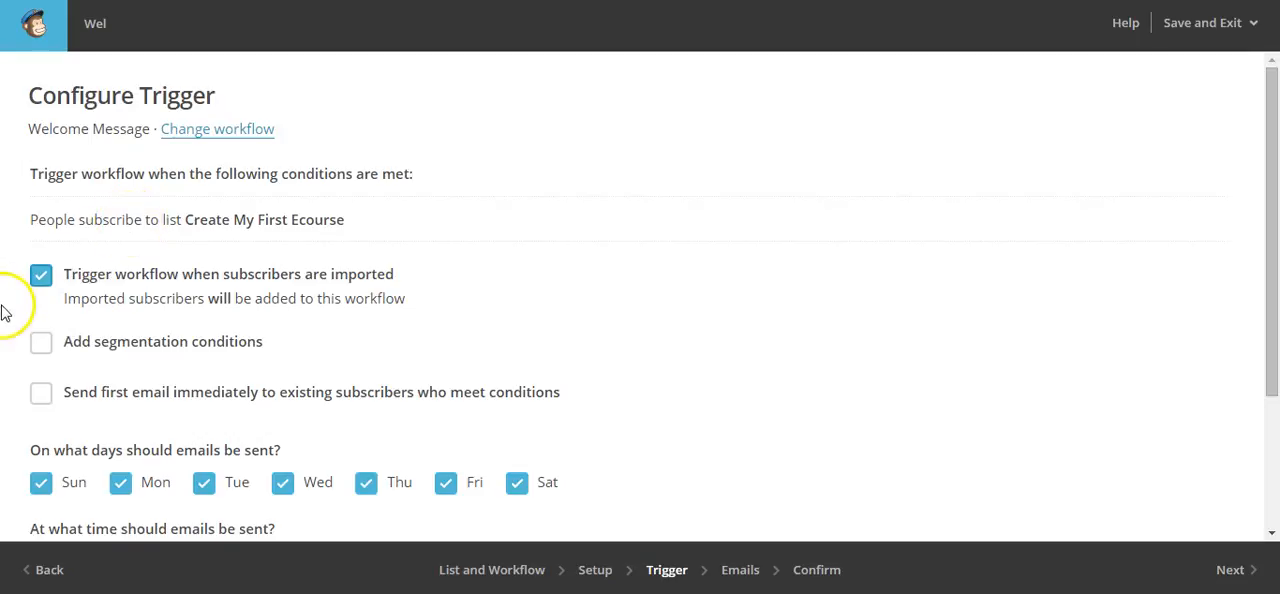
pyautogui.click(41, 276)
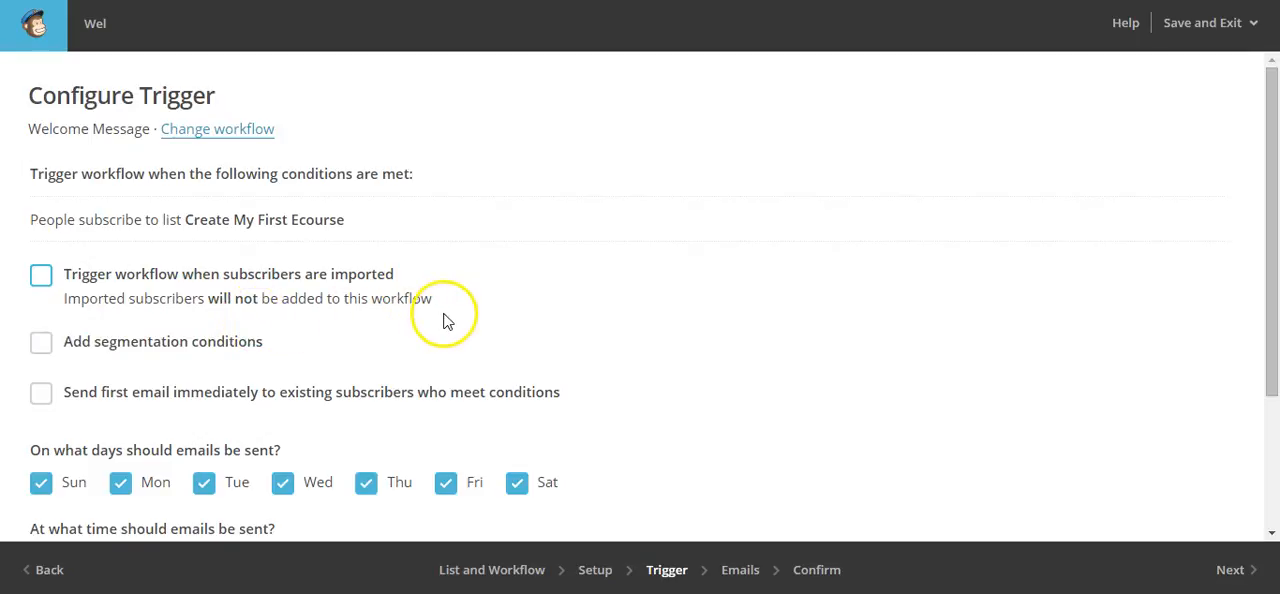
pyautogui.click(41, 278)
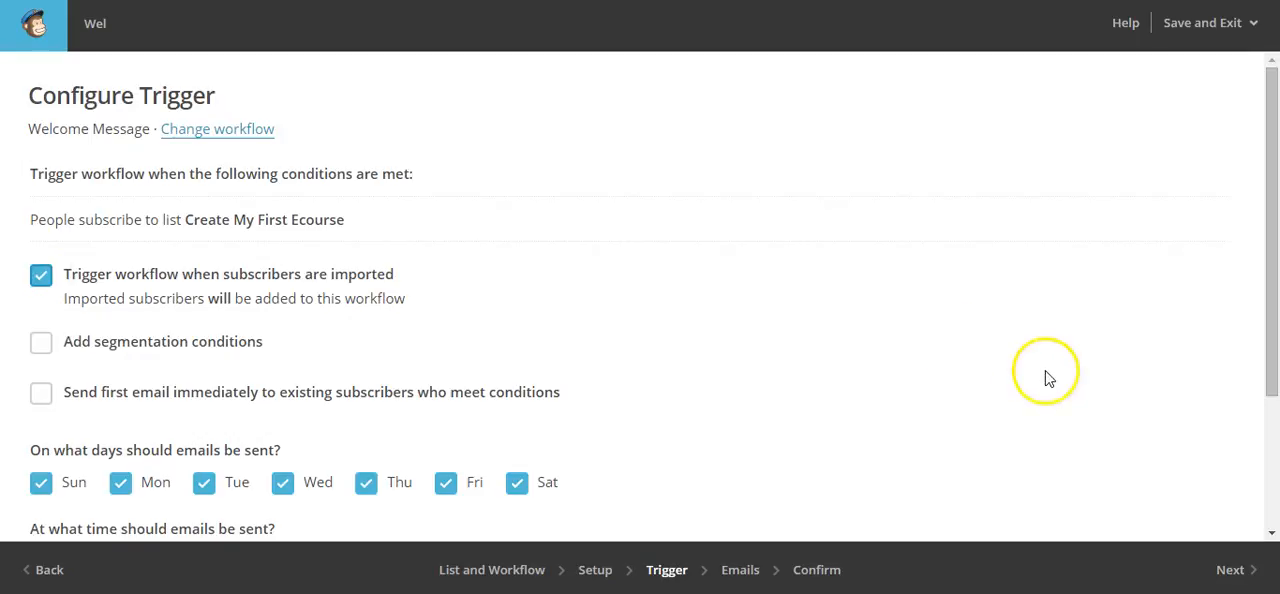
pyautogui.click(1232, 572)
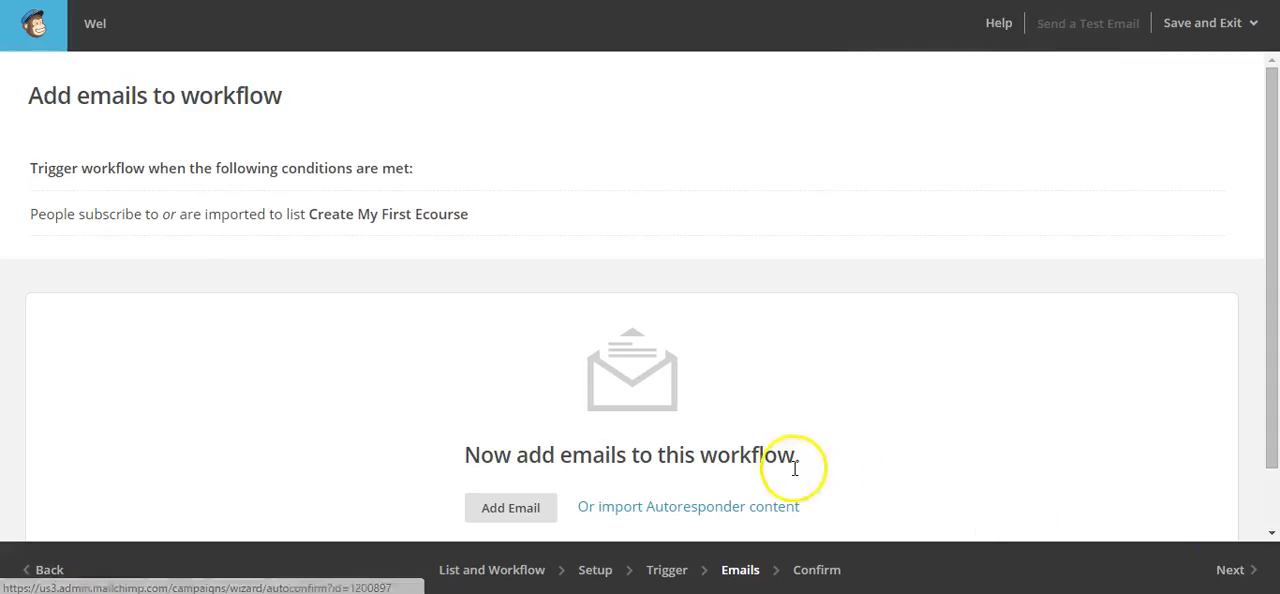
# Add an email to the workflow and name it "Welcome to Create My First E-Course"
pyautogui.click(502, 510)
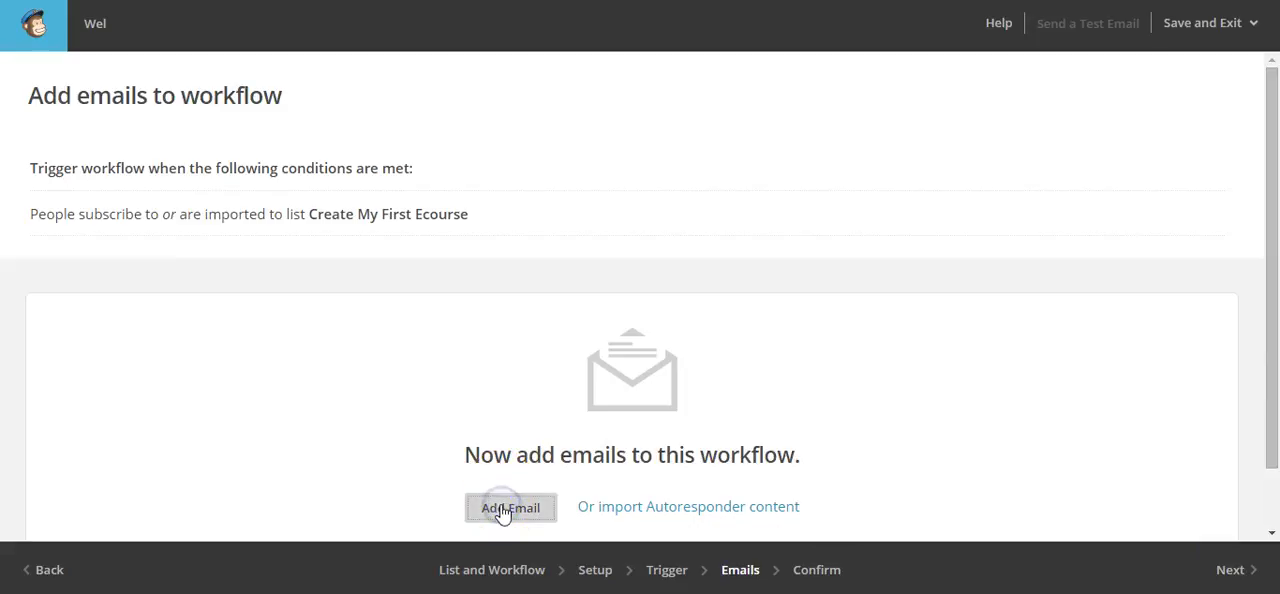
pyautogui.click(266, 291)
pyautogui.click(200, 195)
pyautogui.hotkey('ctrl', 'a')
pyautogui.press('BackSpace')
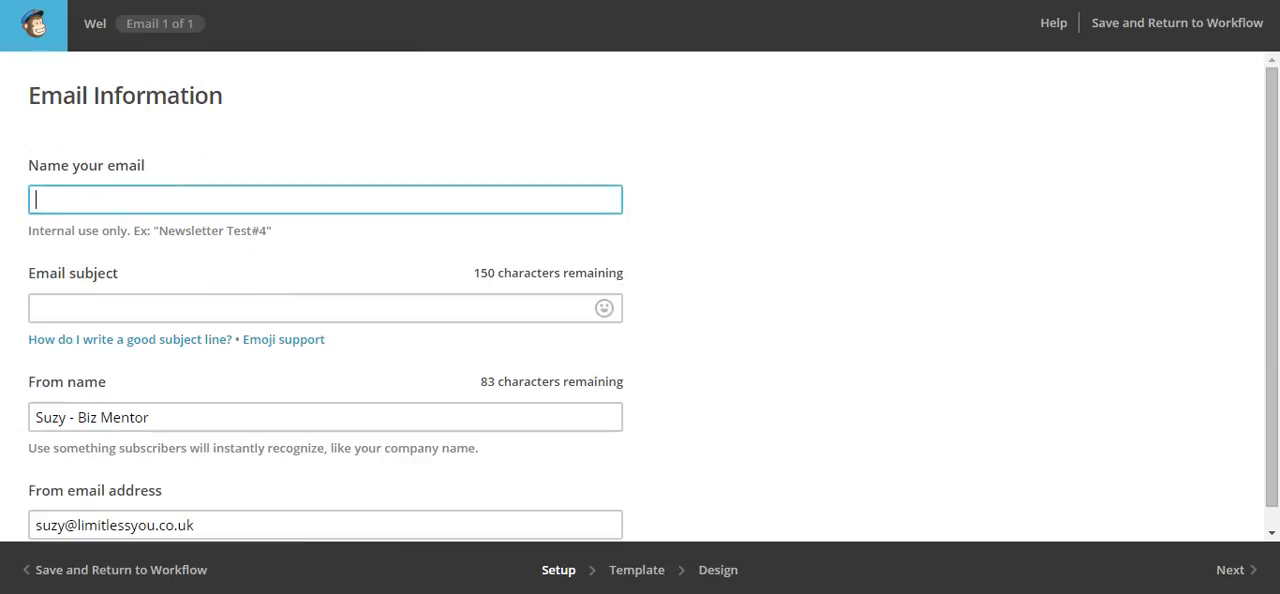
pyautogui.write('WElco')
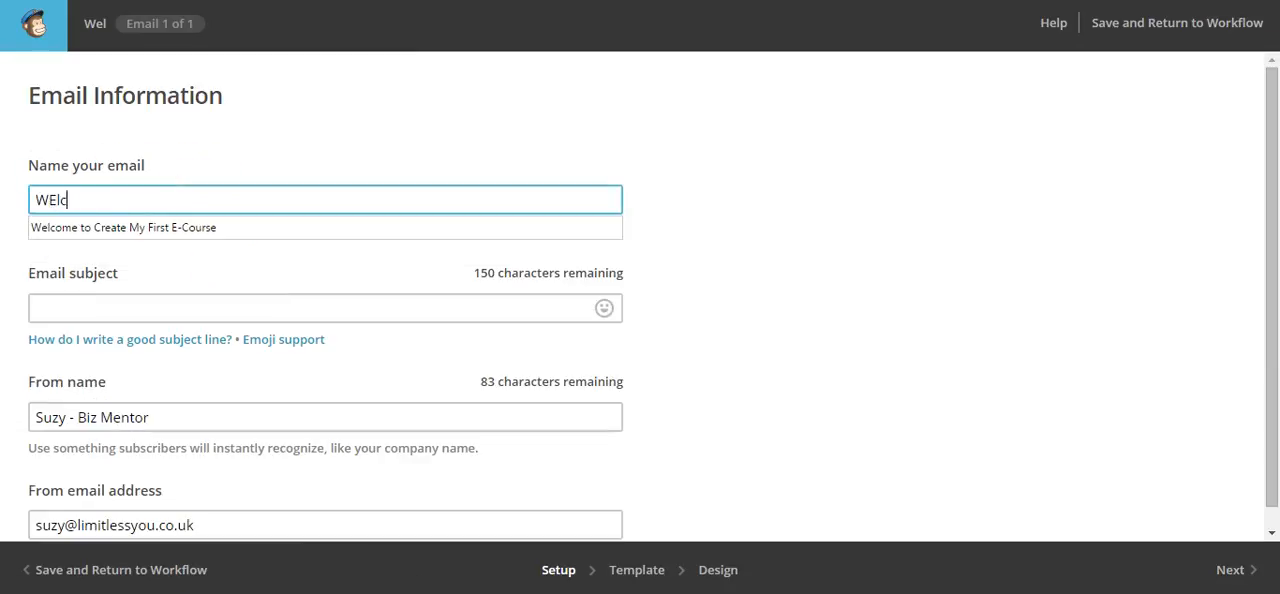
pyautogui.press('BackSpace')
pyautogui.press('BackSpace')
pyautogui.press('Down')
pyautogui.press('Return')
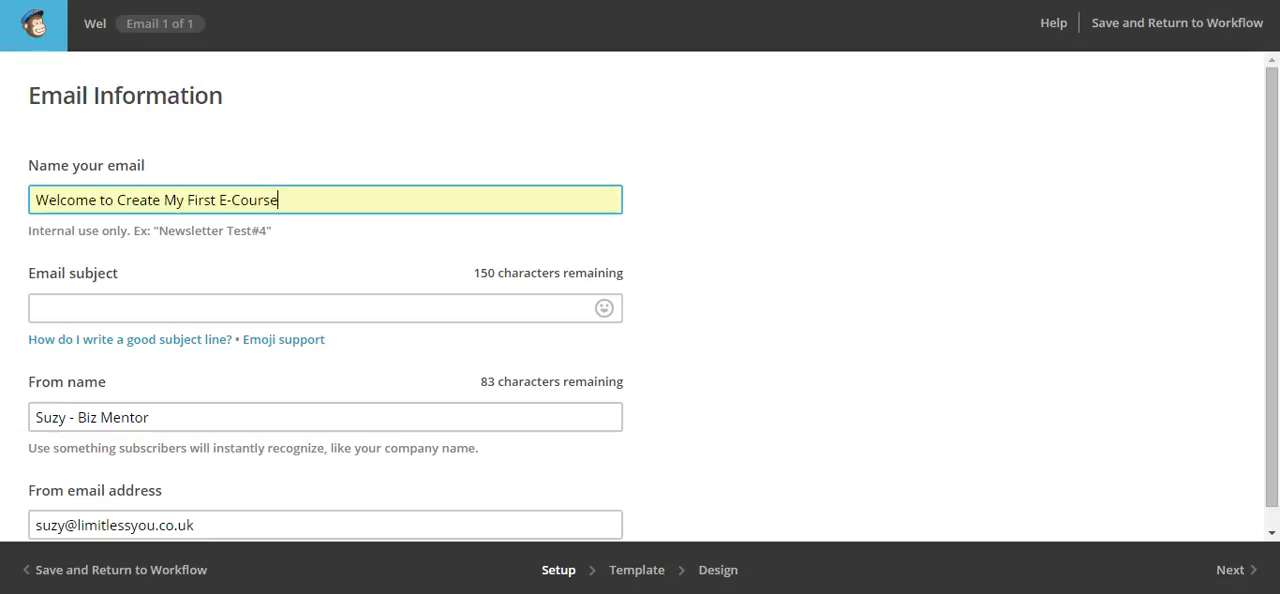
# Set the email subject to "Welcome Email Create Your First E-Course" and continue to the template selection
pyautogui.click(97, 310)
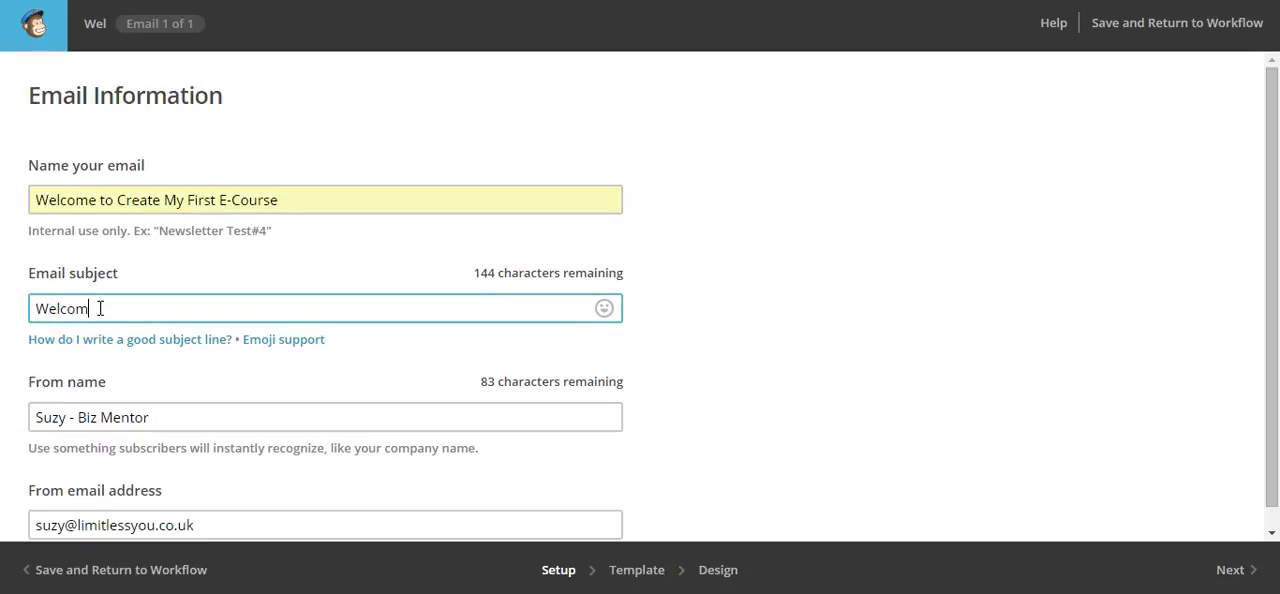
pyautogui.write('Welcome Email Create Your First E-Course')
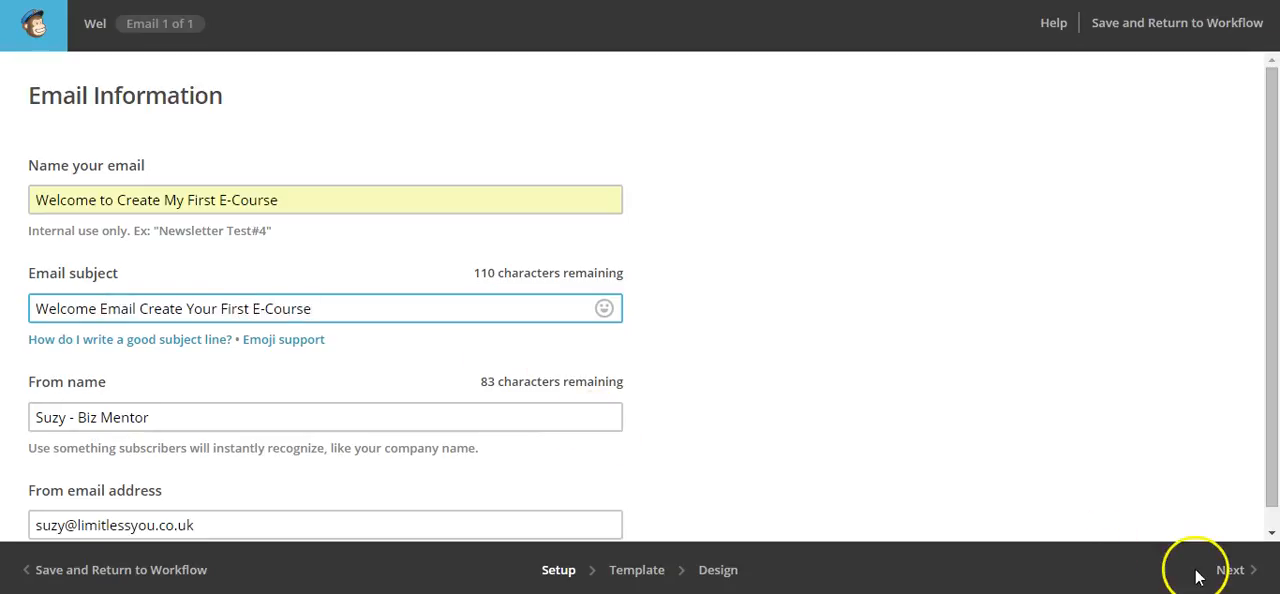
pyautogui.click(1245, 576)
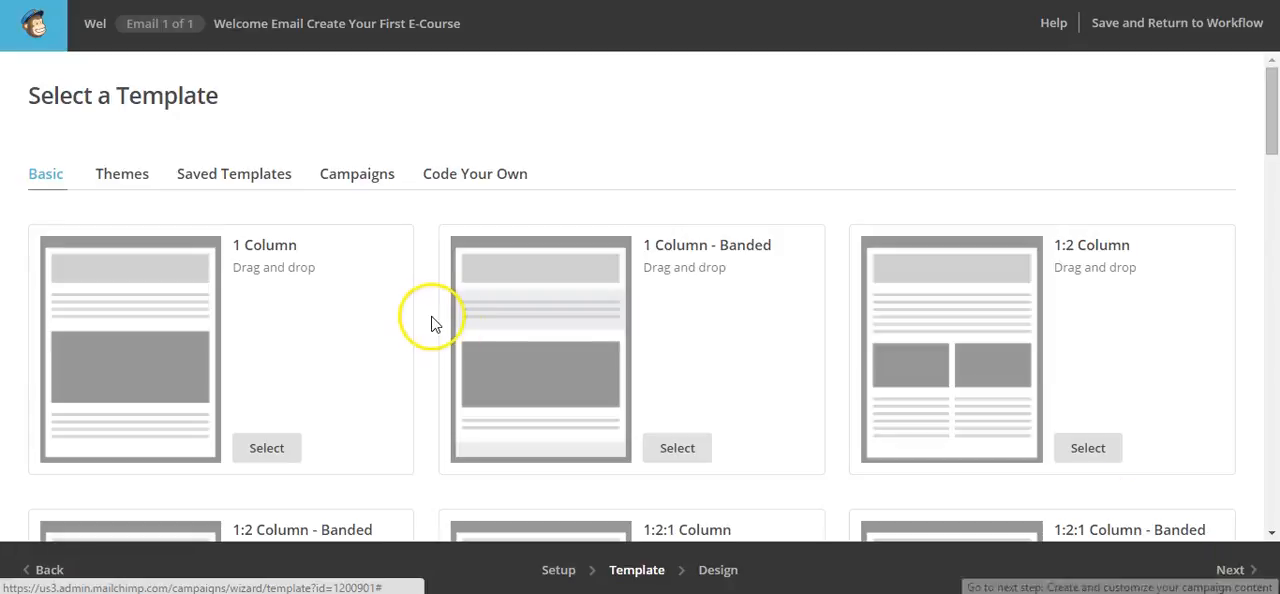
# Choose the basic 1 Column template for the email
pyautogui.scroll(-2, 334, 345)
pyautogui.scroll(2, 333, 338)
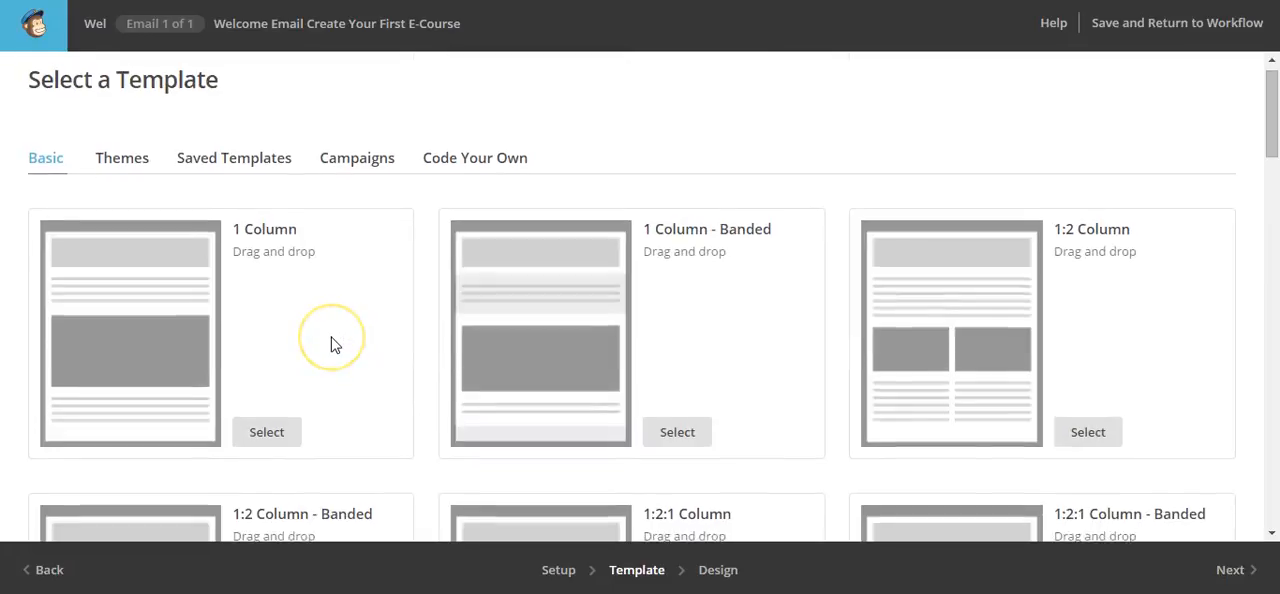
pyautogui.scroll(-1, 333, 345)
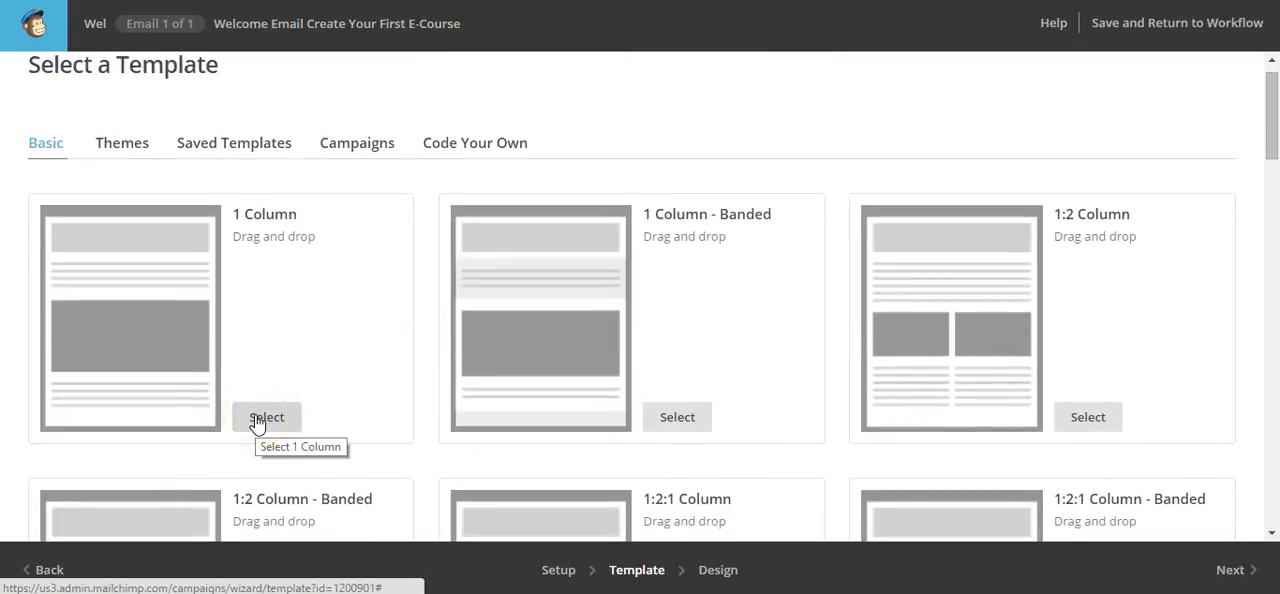
pyautogui.click(257, 418)
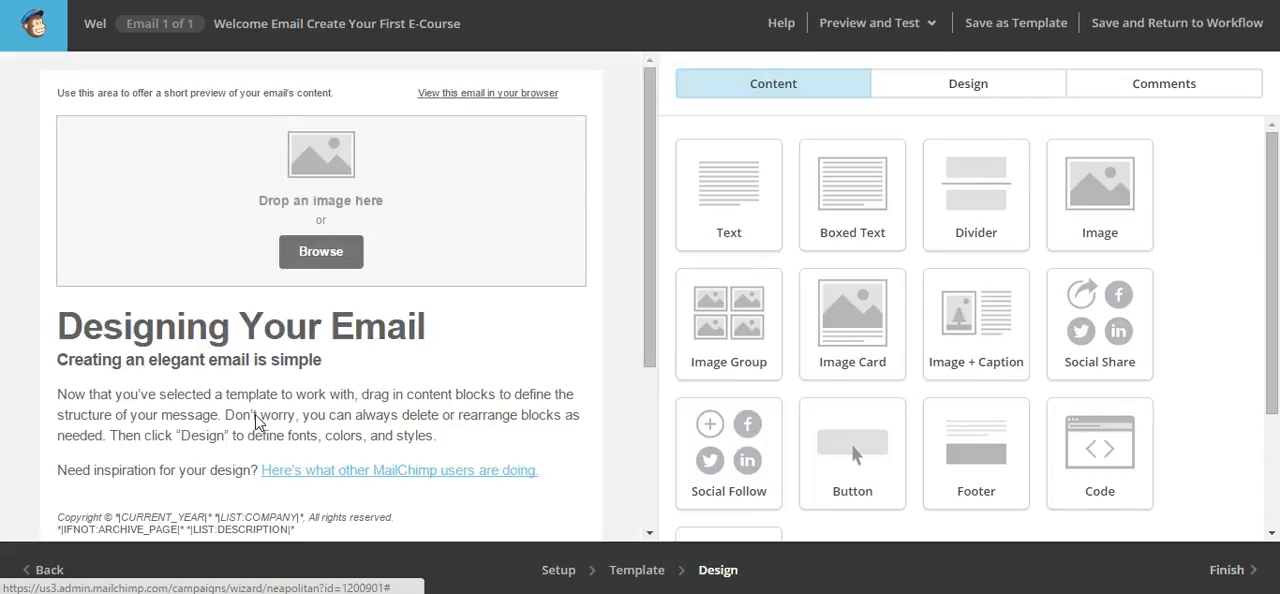
# Replace the preview text in the email's uppermost text block with "Hello, Welcome, Bienvenue"
pyautogui.moveTo(306, 94)
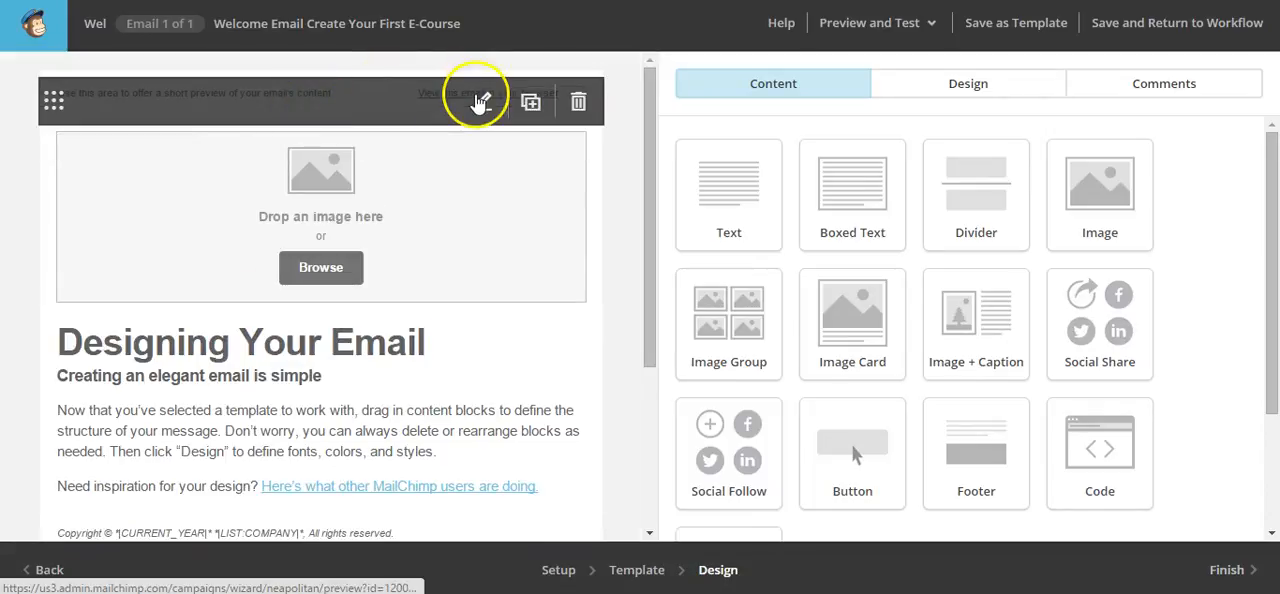
pyautogui.click(481, 105)
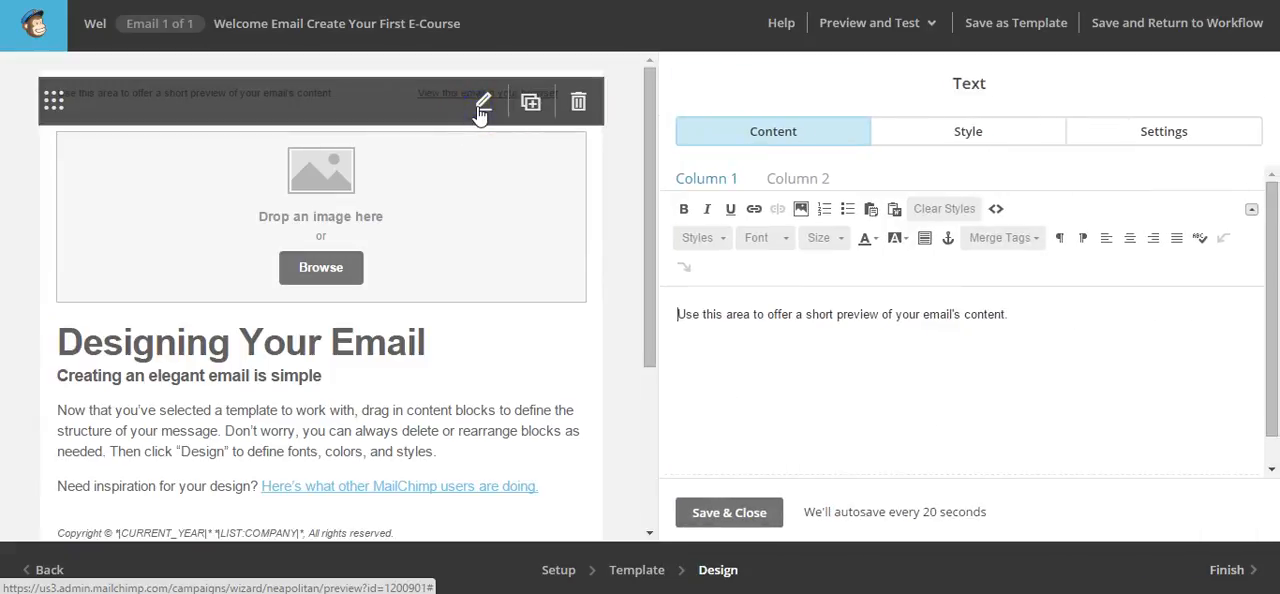
pyautogui.moveTo(1015, 312); pyautogui.dragTo(614, 285)
pyautogui.press('BackSpace')
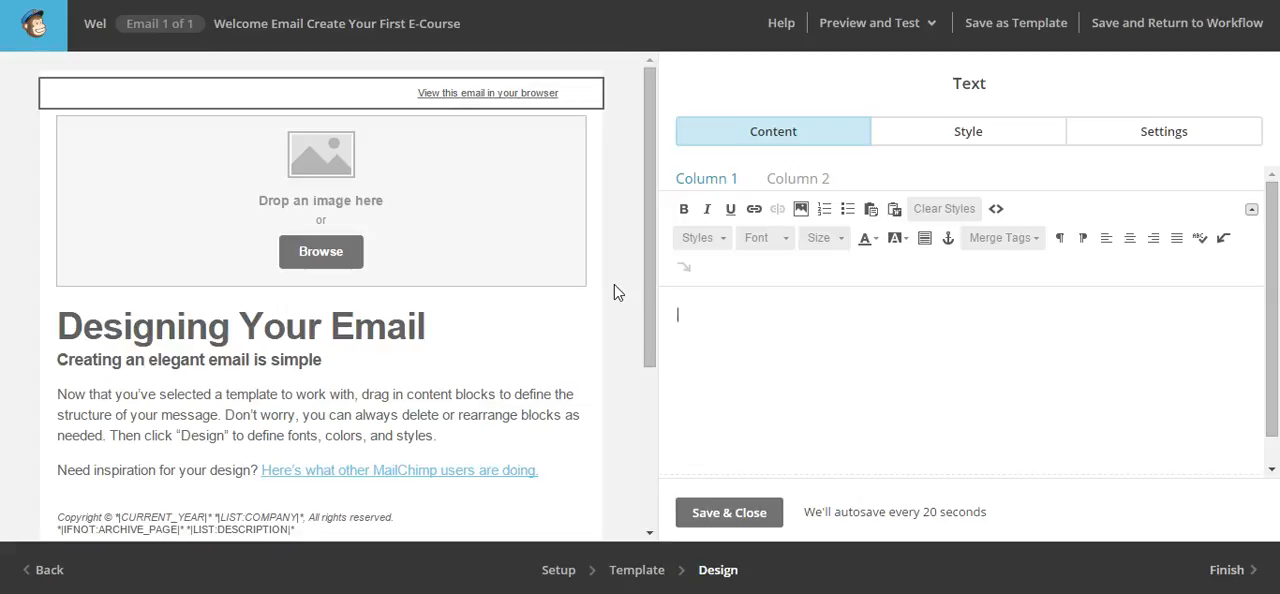
pyautogui.write('Hello, Welcome, B')
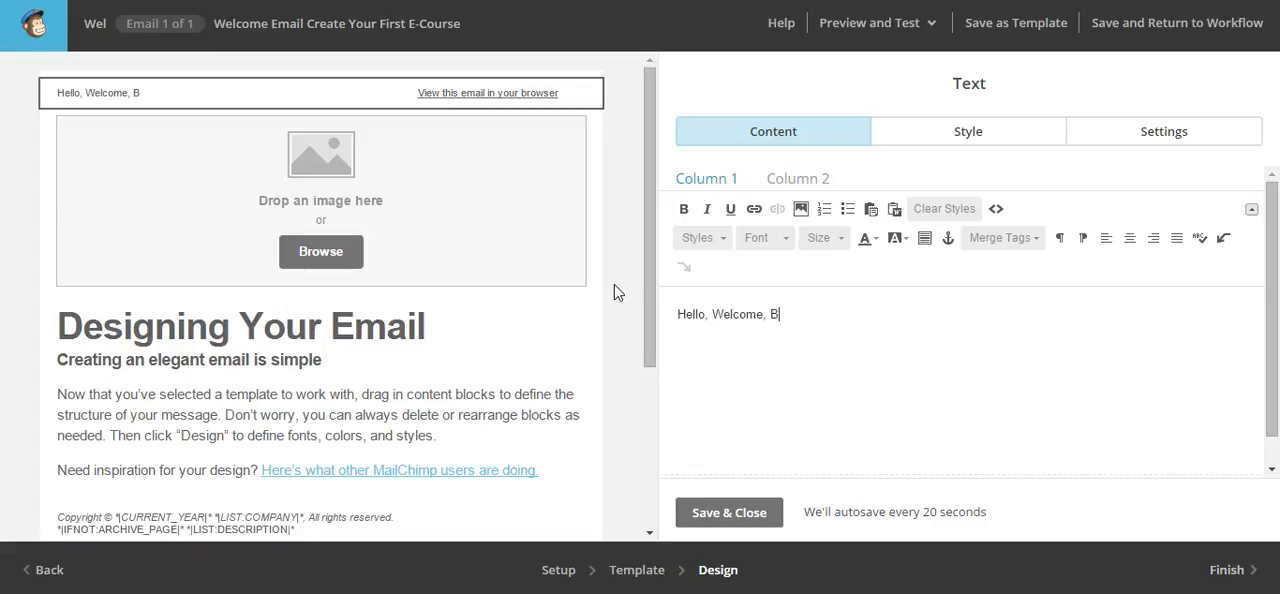
pyautogui.write('ienvenue')
# Open the file manager for the header image block and start a file upload from the Downloads folder
pyautogui.click(470, 195)
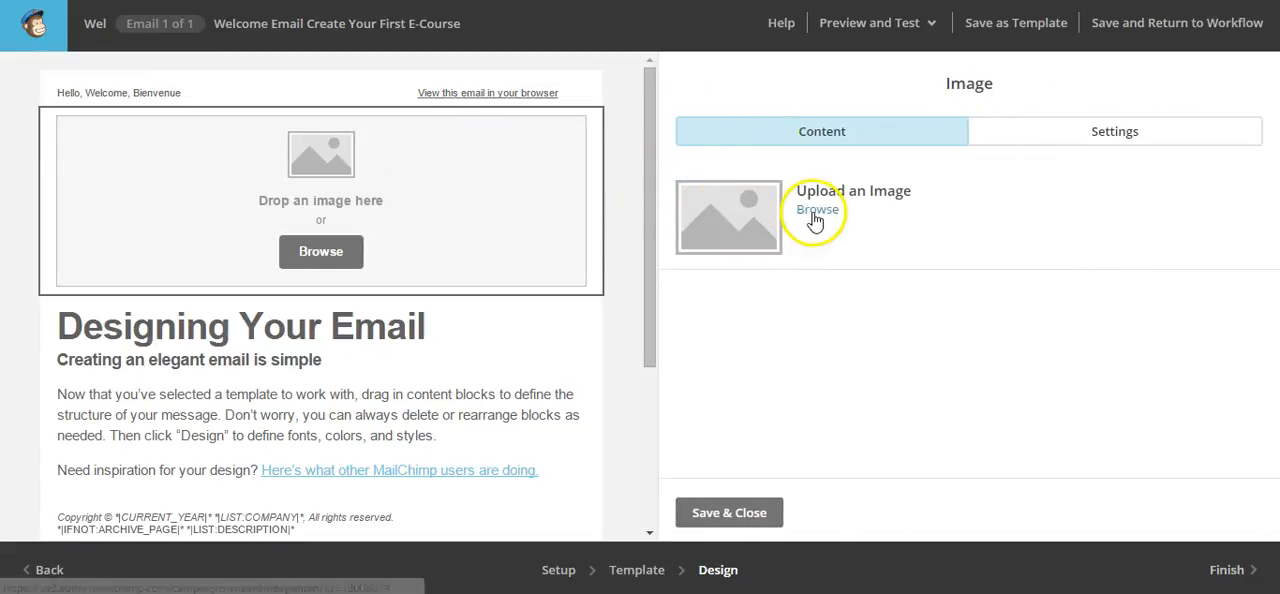
pyautogui.click(816, 213)
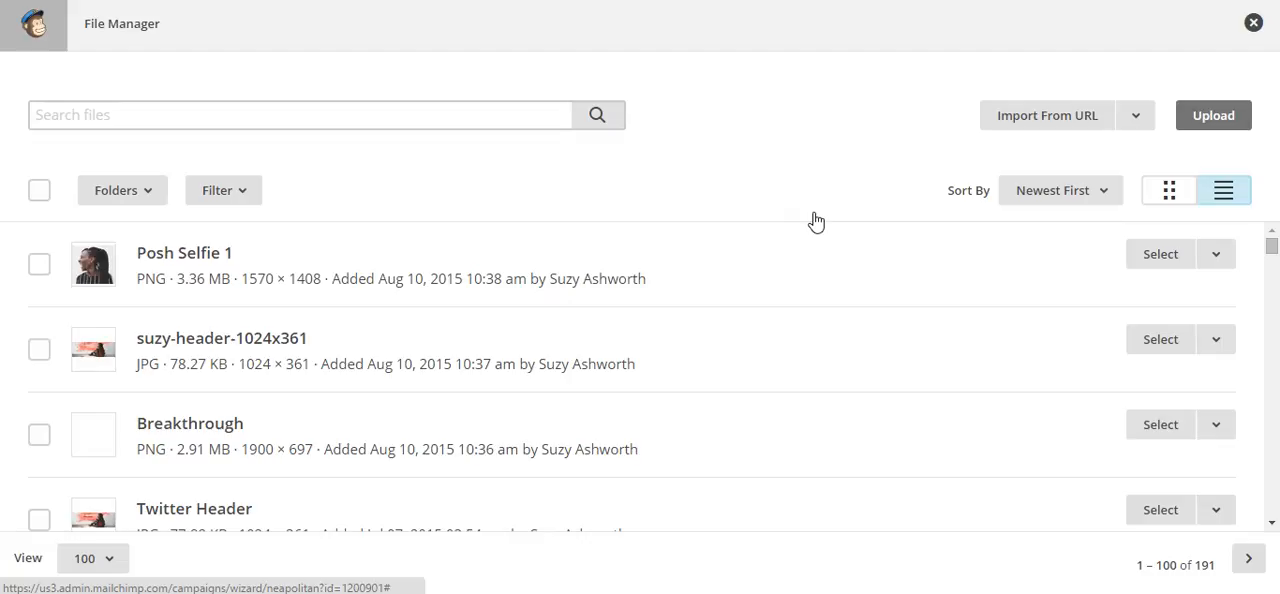
pyautogui.click(39, 352)
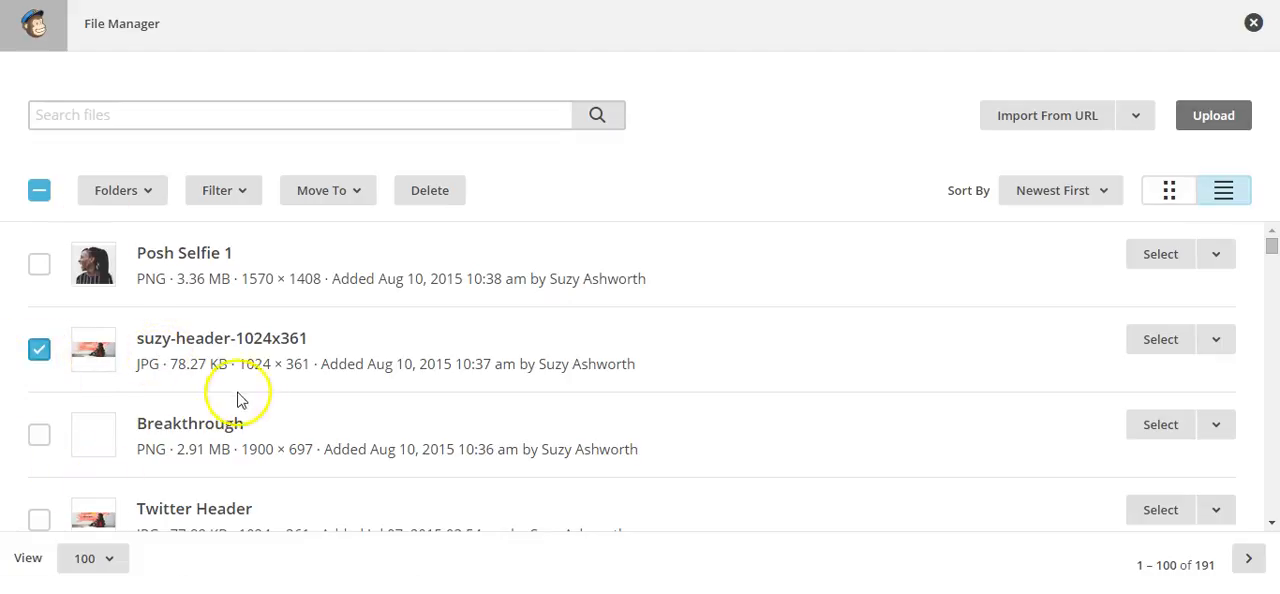
pyautogui.click(1207, 128)
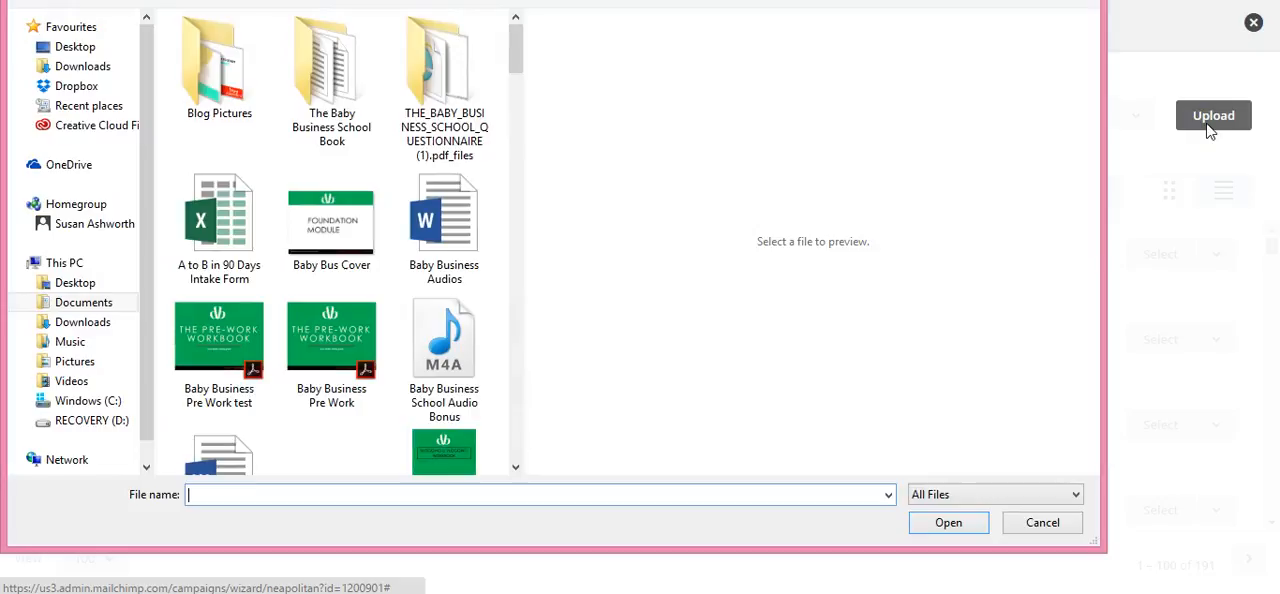
pyautogui.click(85, 322)
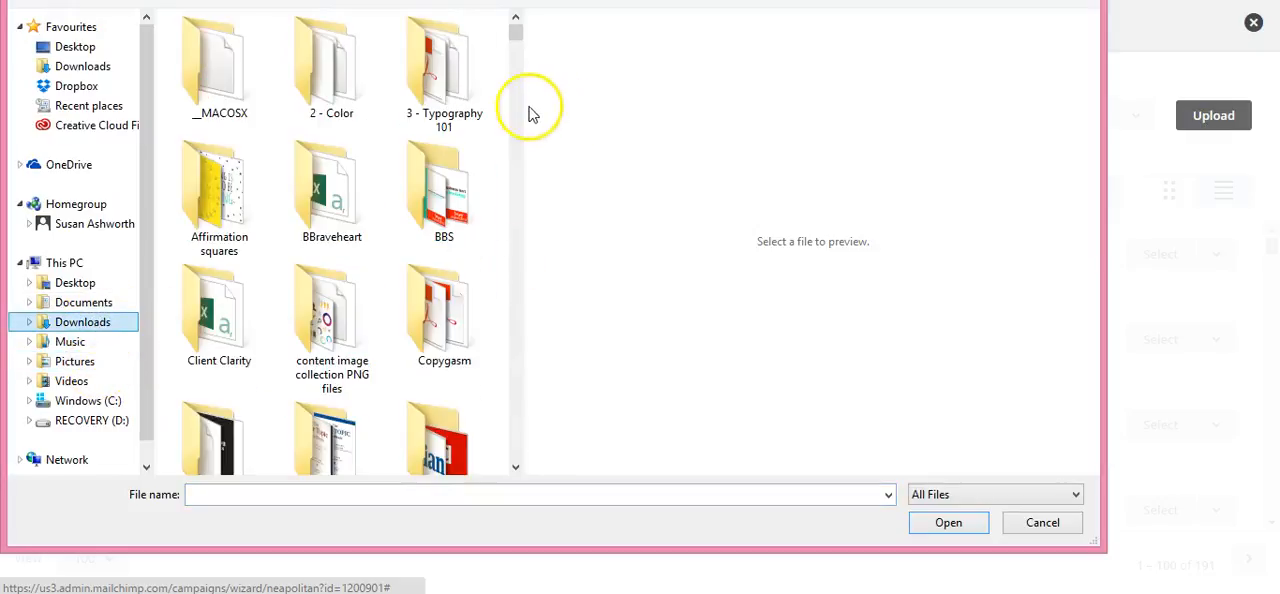
pyautogui.moveTo(520, 114); pyautogui.dragTo(1053, 180)
pyautogui.moveTo(1022, 32); pyautogui.dragTo(1021, 172)
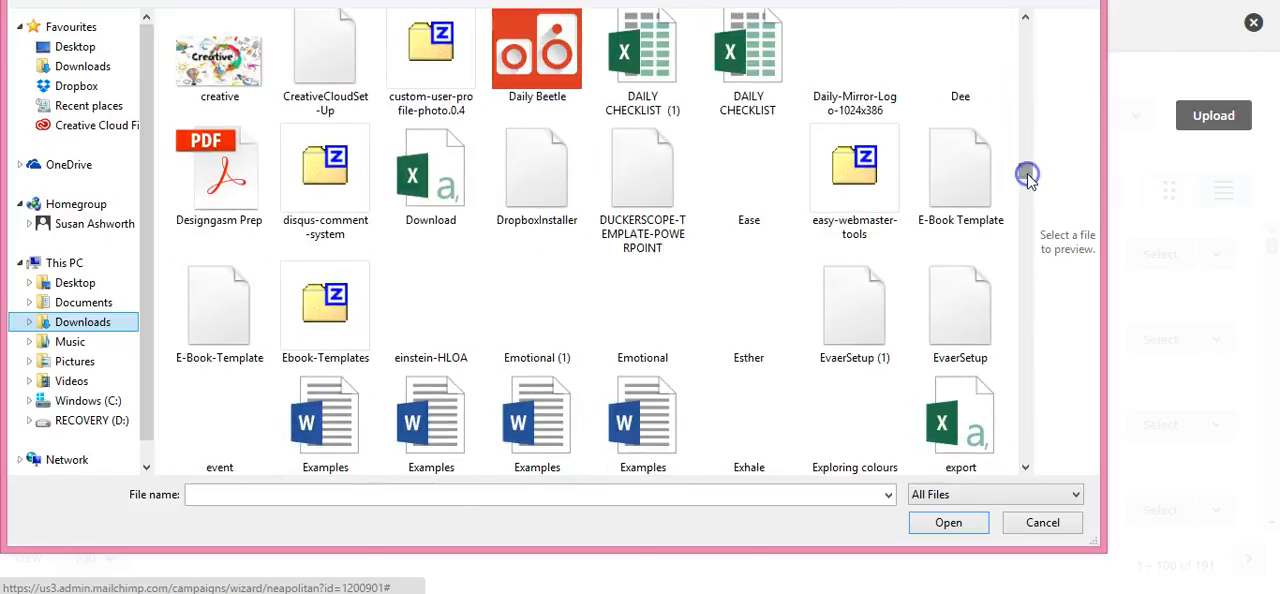
pyautogui.click(447, 492)
pyautogui.write('phili')
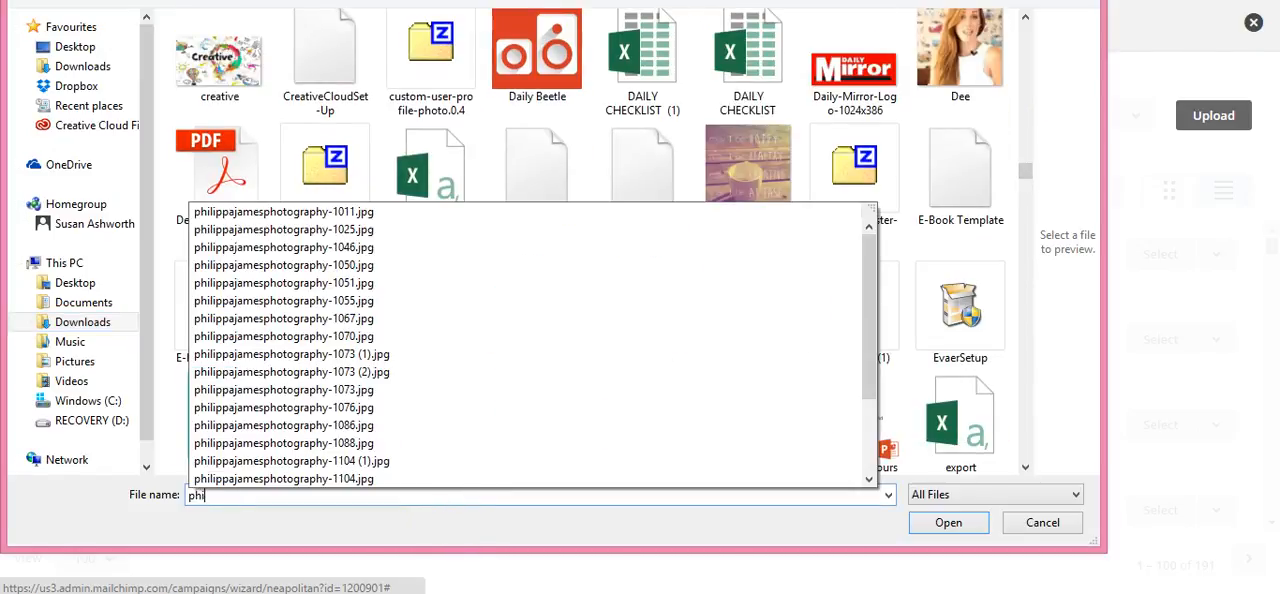
pyautogui.click(472, 218)
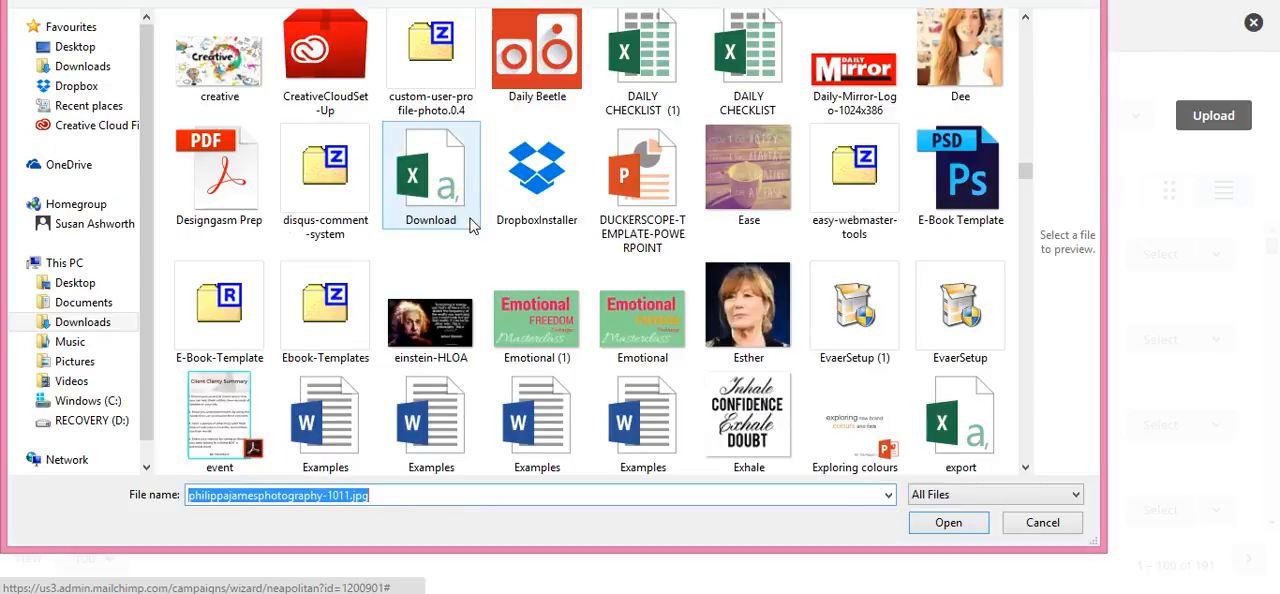
# Upload the lady_transparent image from the Downloads folder to the file manager
pyautogui.moveTo(1028, 165); pyautogui.dragTo(1032, 229)
pyautogui.click(325, 290)
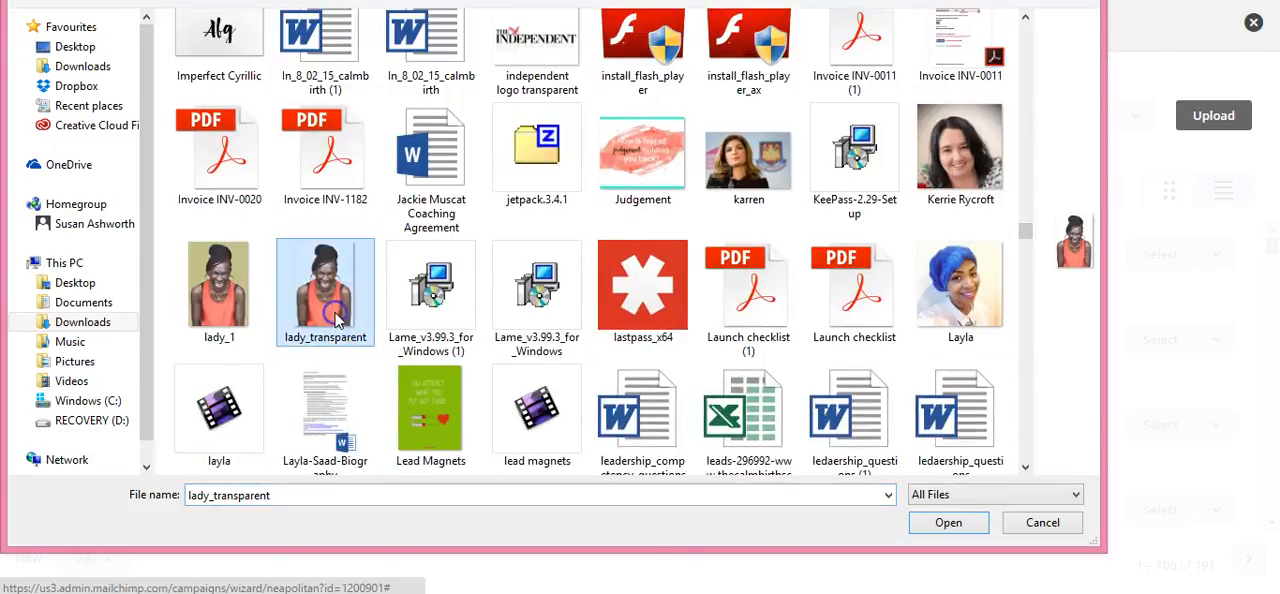
pyautogui.click(949, 523)
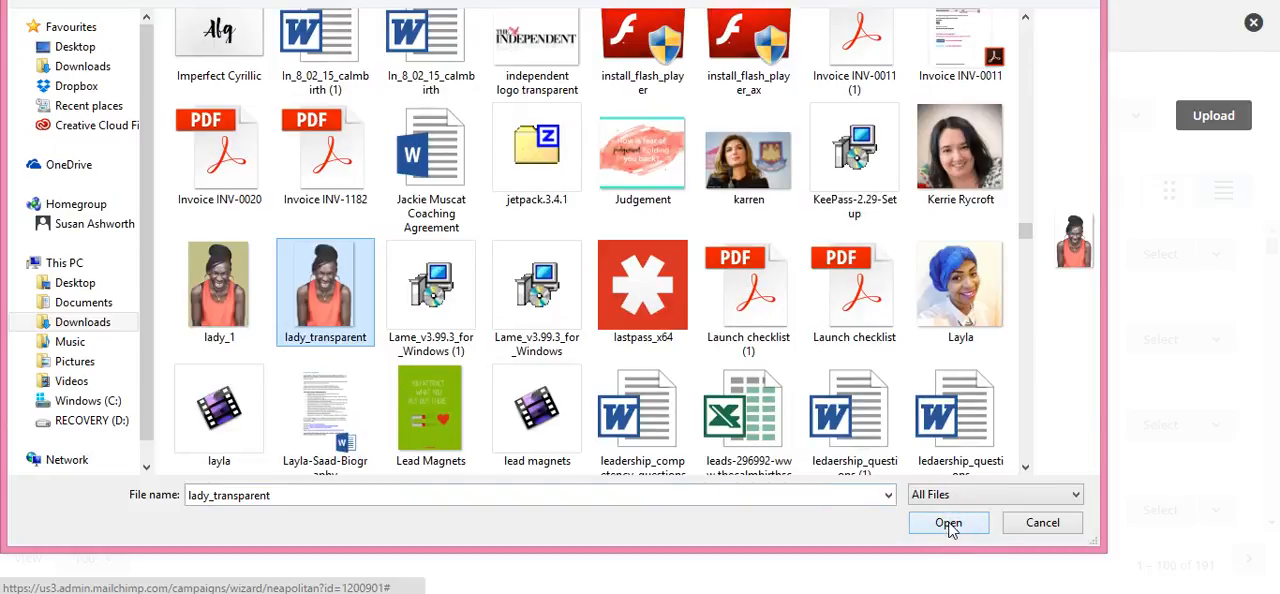
pyautogui.click(949, 524)
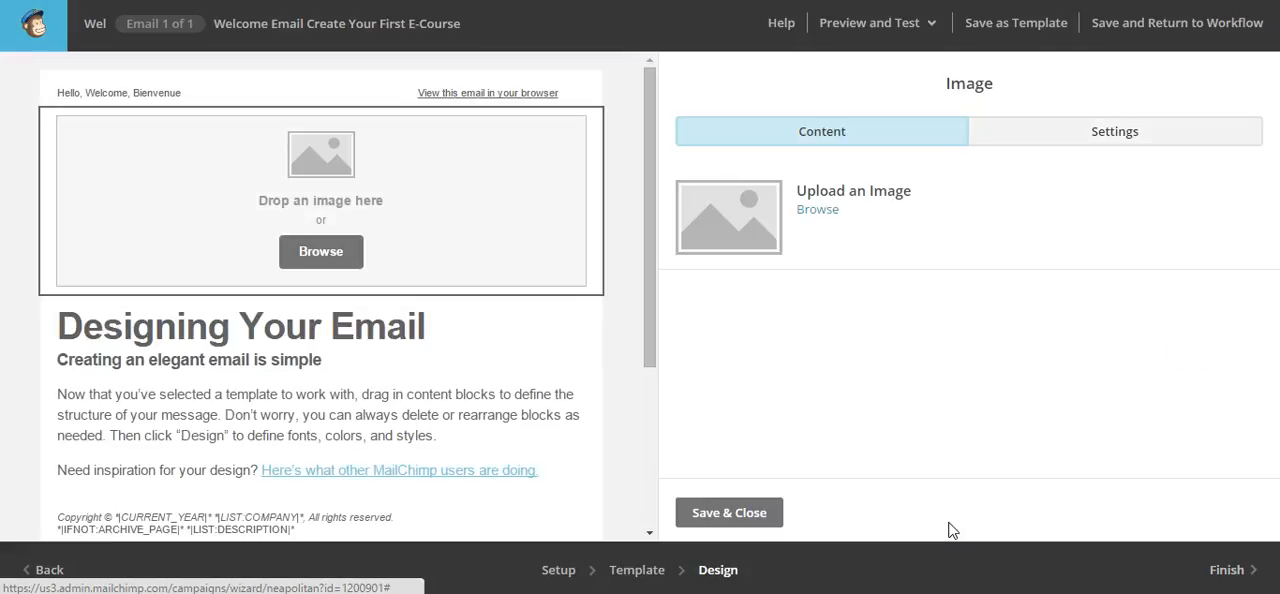
# Insert the existing 1024 × 361 header JPG from the file manager into the email's header image block
pyautogui.click(820, 212)
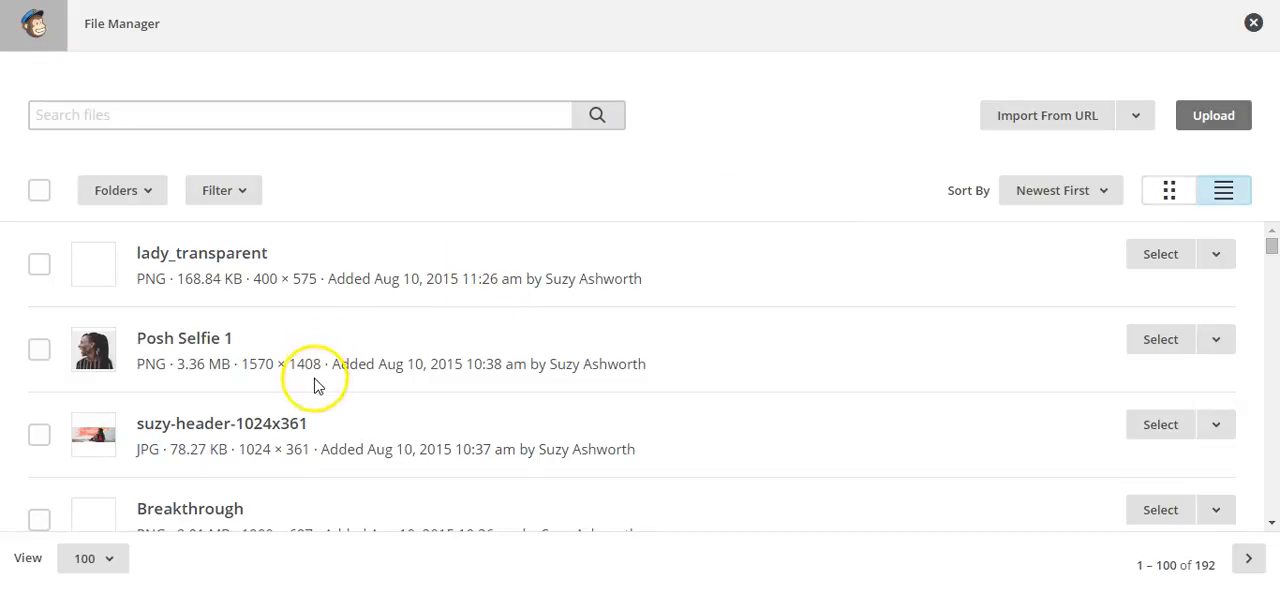
pyautogui.click(39, 437)
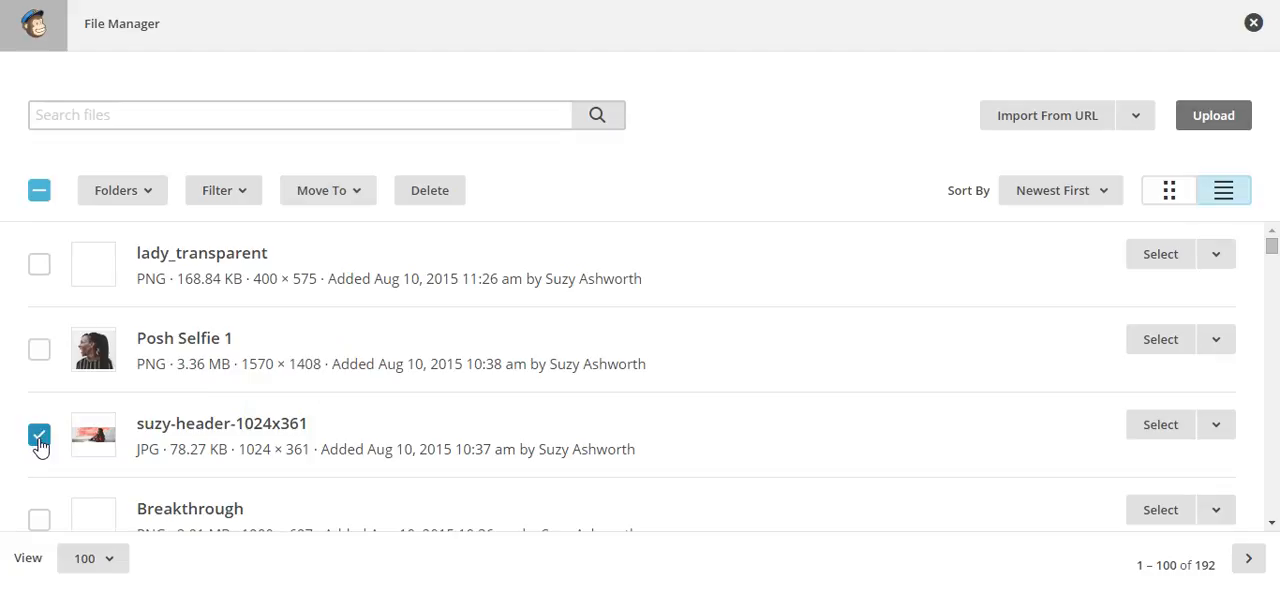
pyautogui.rightClick(1165, 429)
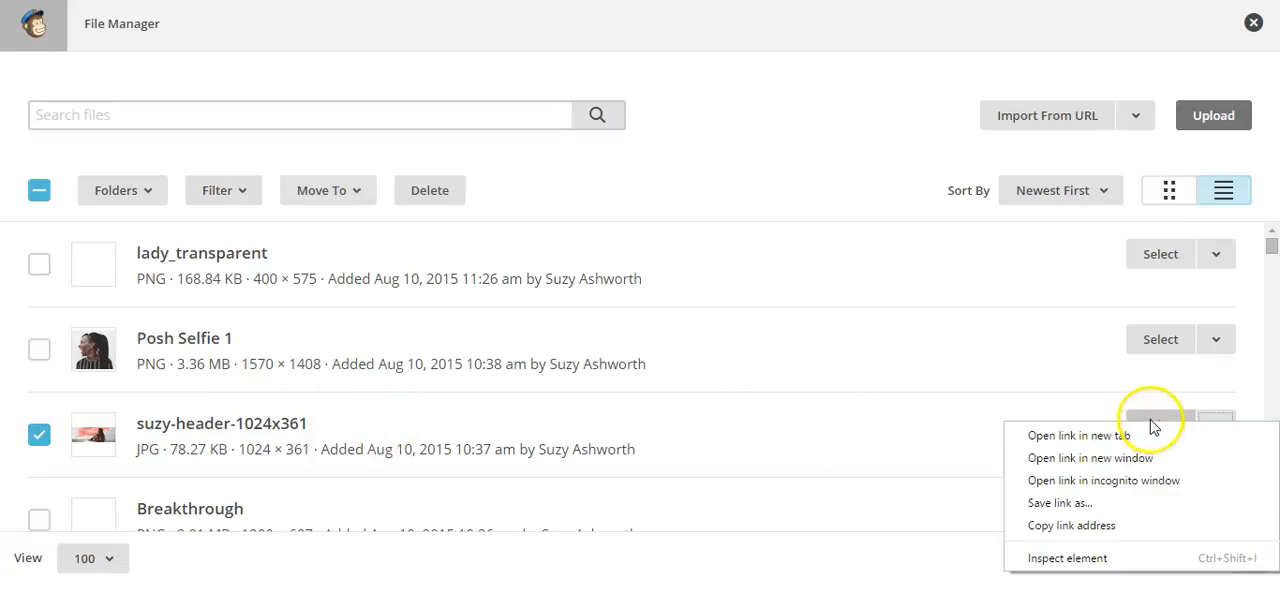
pyautogui.click(1160, 424)
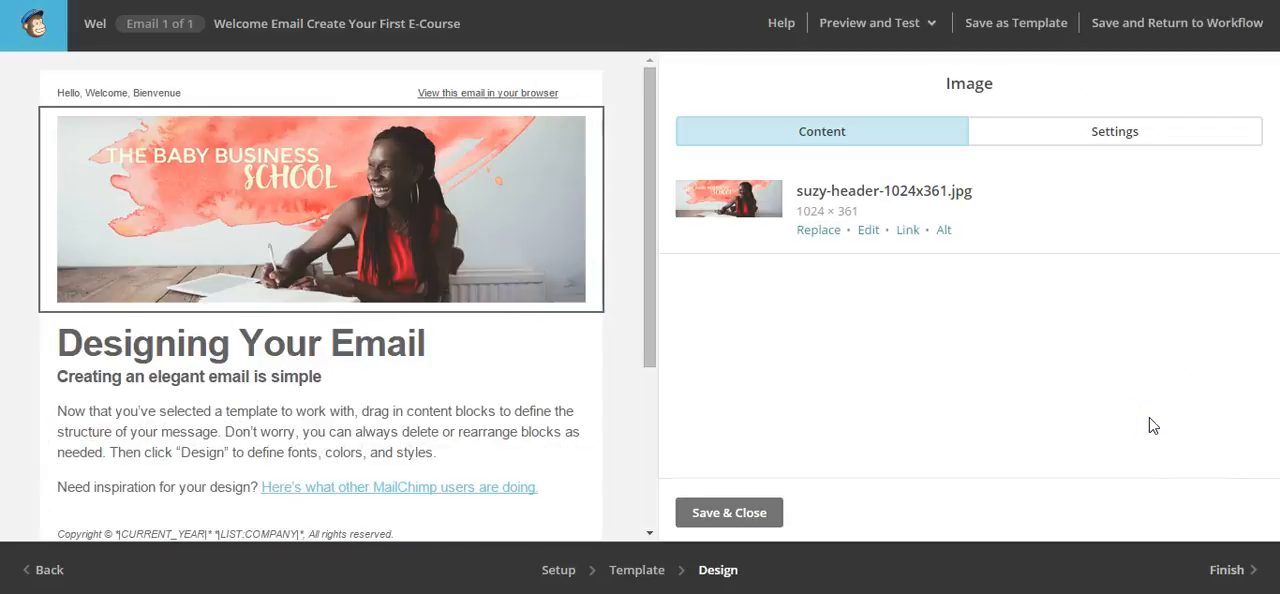
# Open the main text block under the header image and delete all of its placeholder text
pyautogui.click(471, 392)
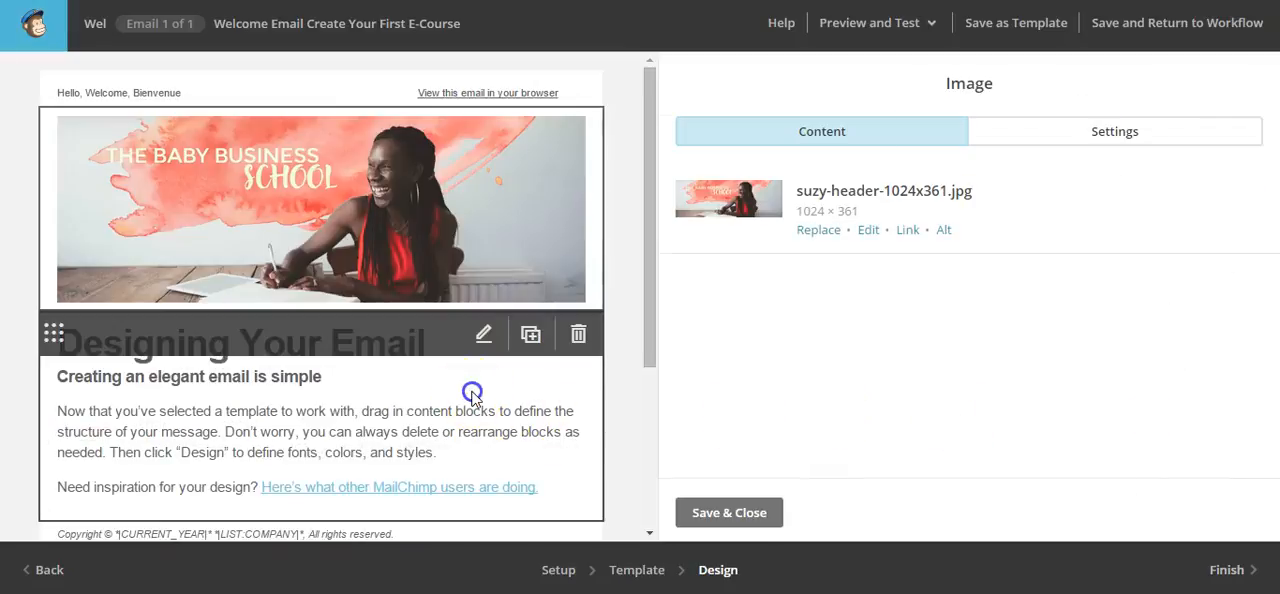
pyautogui.click(484, 336)
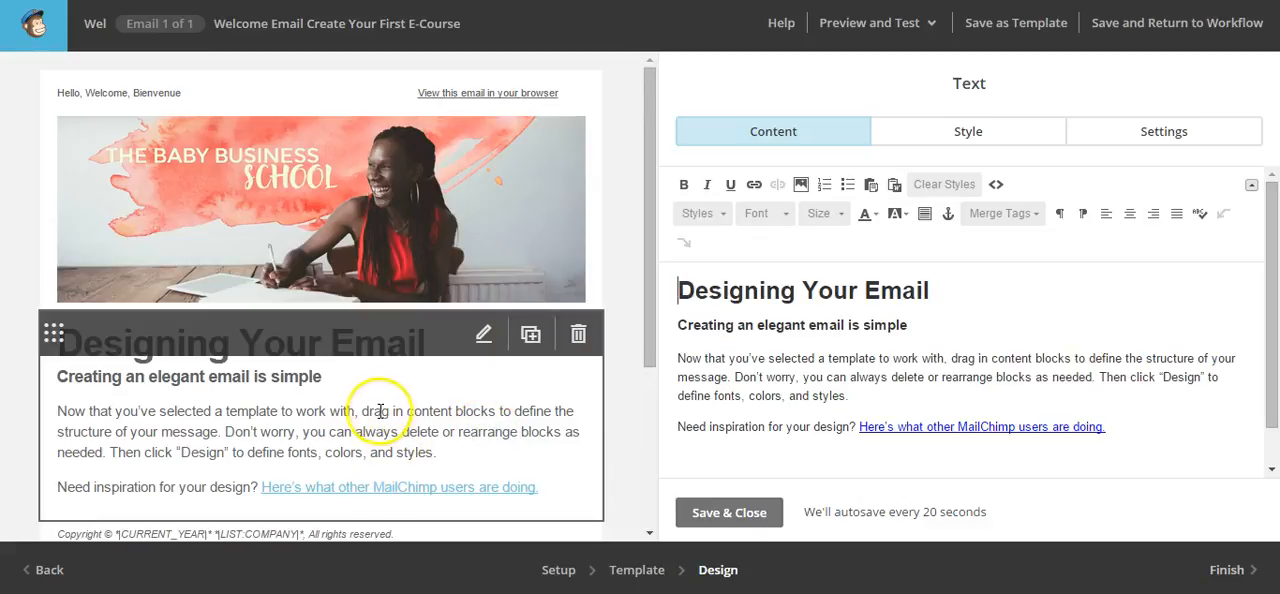
pyautogui.click(1143, 428)
pyautogui.rightClick(948, 418)
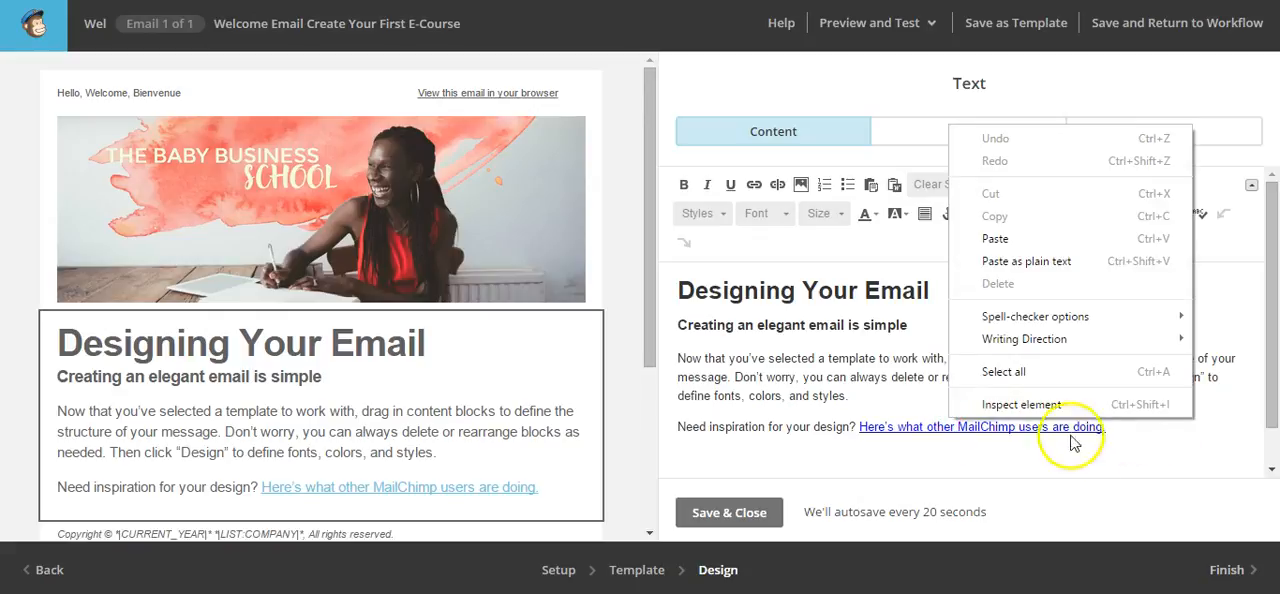
pyautogui.click(1106, 428)
pyautogui.moveTo(1106, 428); pyautogui.dragTo(560, 266)
pyautogui.press('BackSpace')
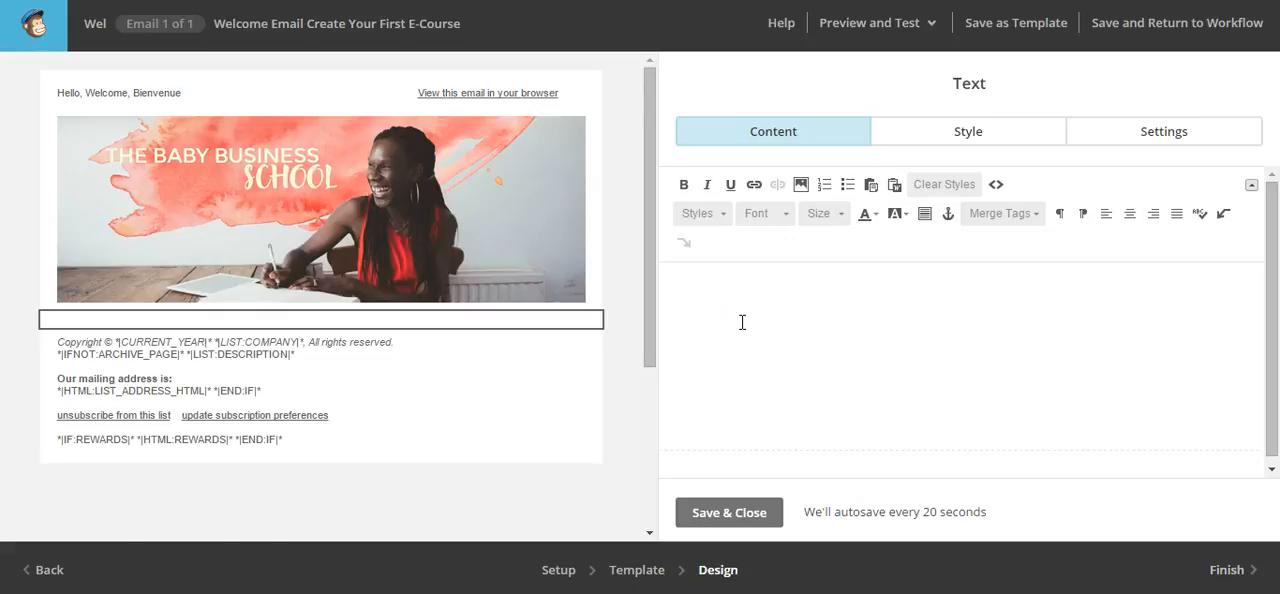
# Write the greeting "Dear *|FNAME|*," in the text block, inserting the first name as a merge tag
pyautogui.write('Dare')
pyautogui.press('BackSpace')
pyautogui.press('BackSpace')
pyautogui.press('BackSpace')
pyautogui.write('ear')
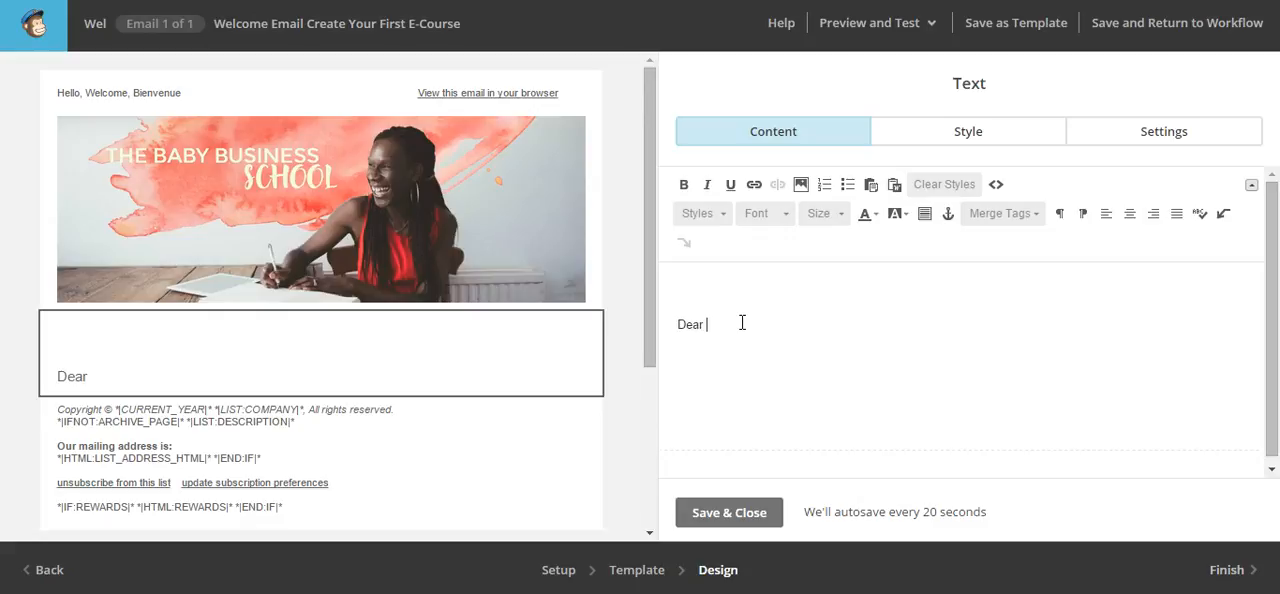
pyautogui.click(1036, 214)
pyautogui.click(1018, 304)
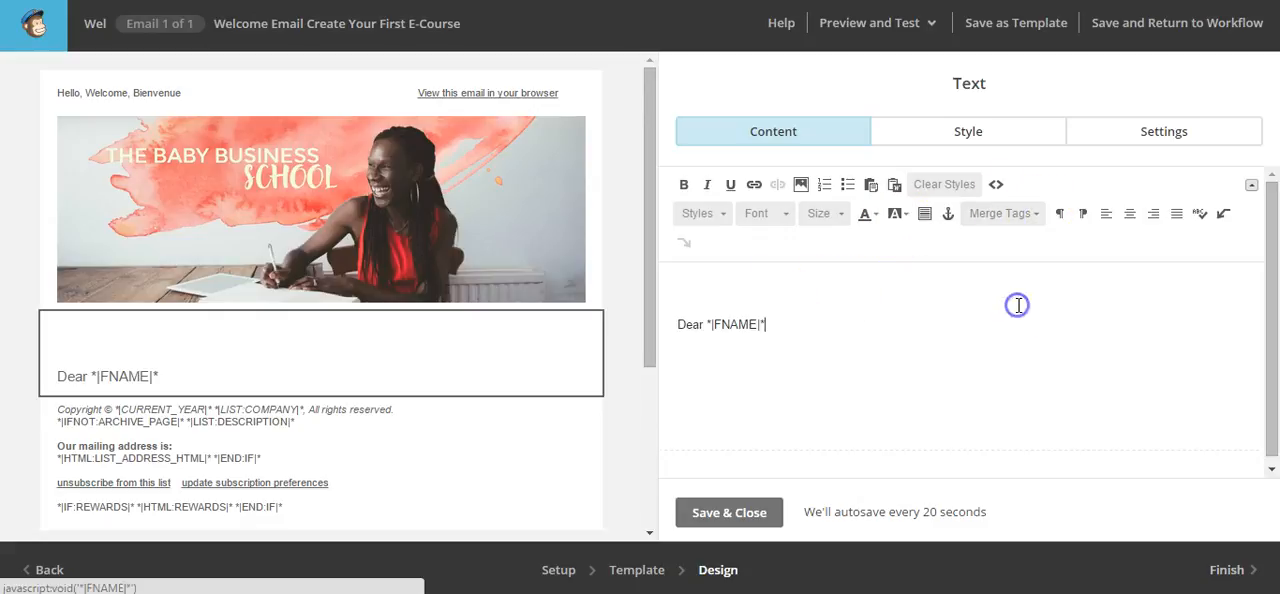
pyautogui.write(',')
pyautogui.press('Return')
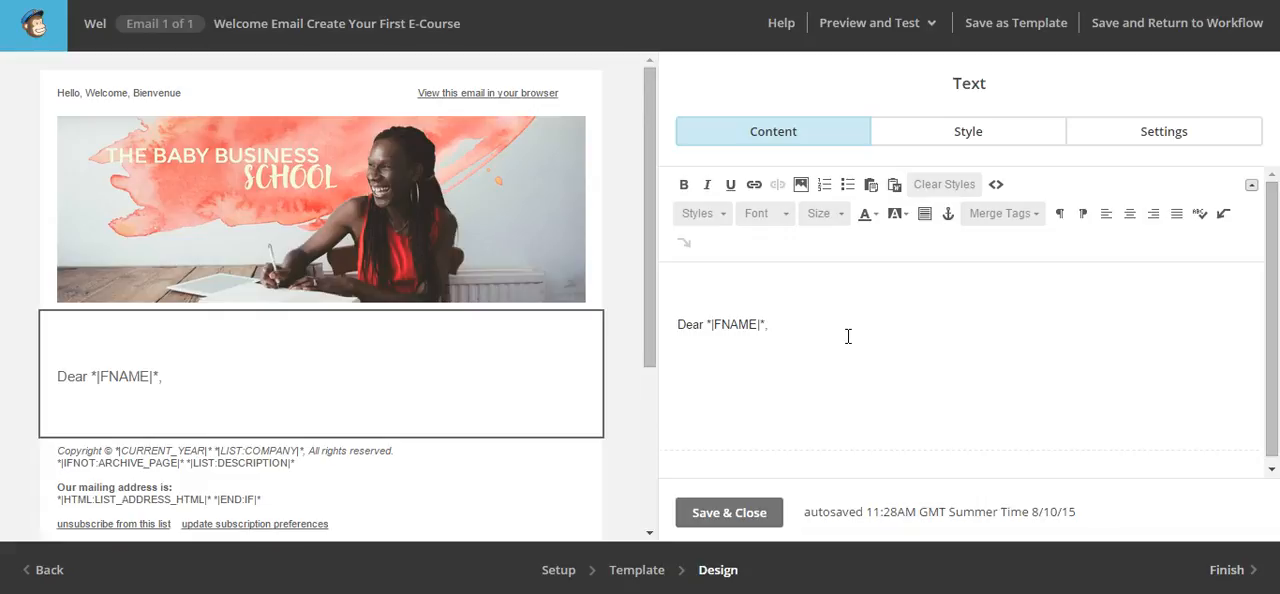
# Add the paragraph "So welcome to the course please click here to receive your first module." below the greeting
pyautogui.write('So welcomed')
pyautogui.press('BackSpace')
pyautogui.write('to ')
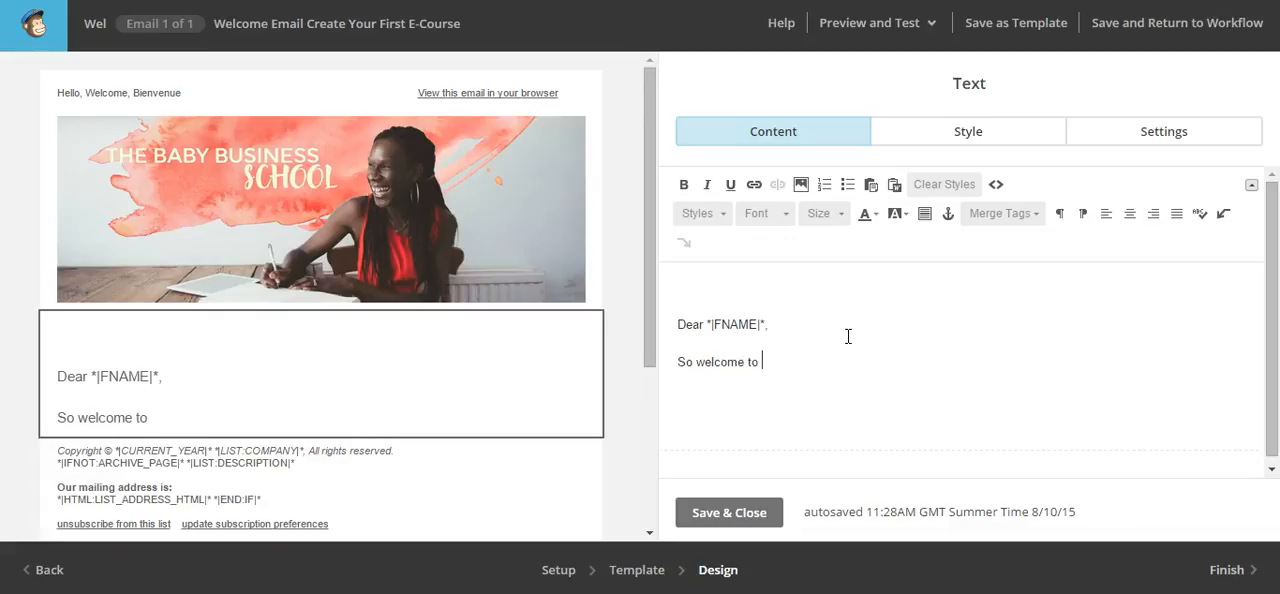
pyautogui.write('the course pl')
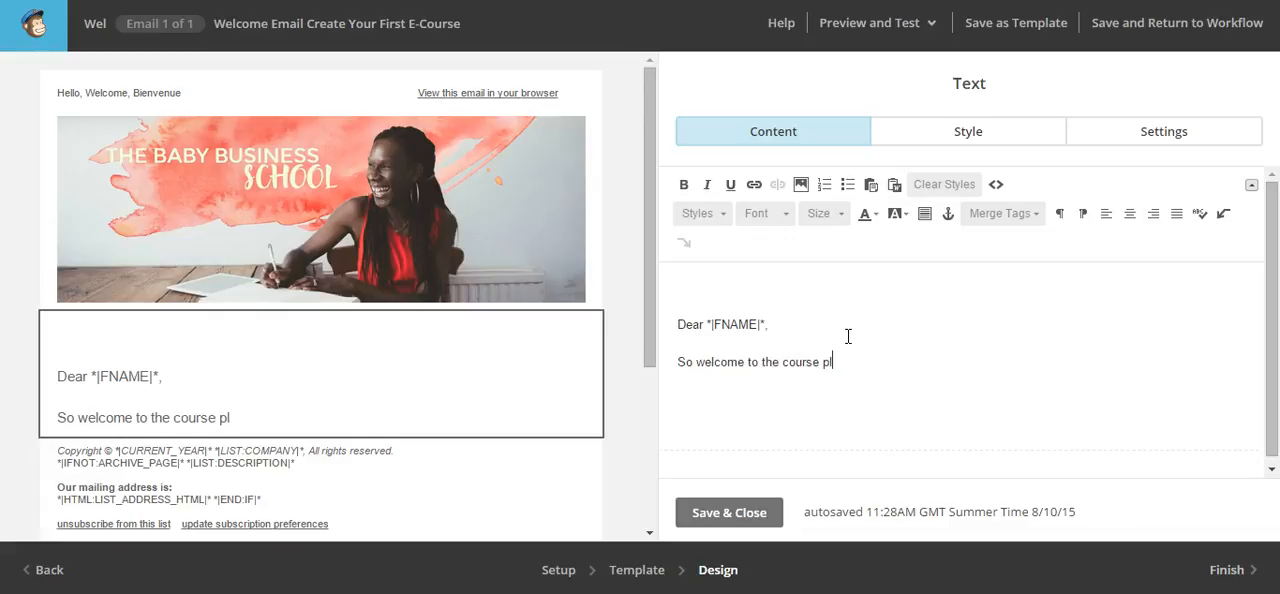
pyautogui.write('ease click to')
pyautogui.press('BackSpace')
pyautogui.press('BackSpace')
pyautogui.press('BackSpace')
pyautogui.write('her')
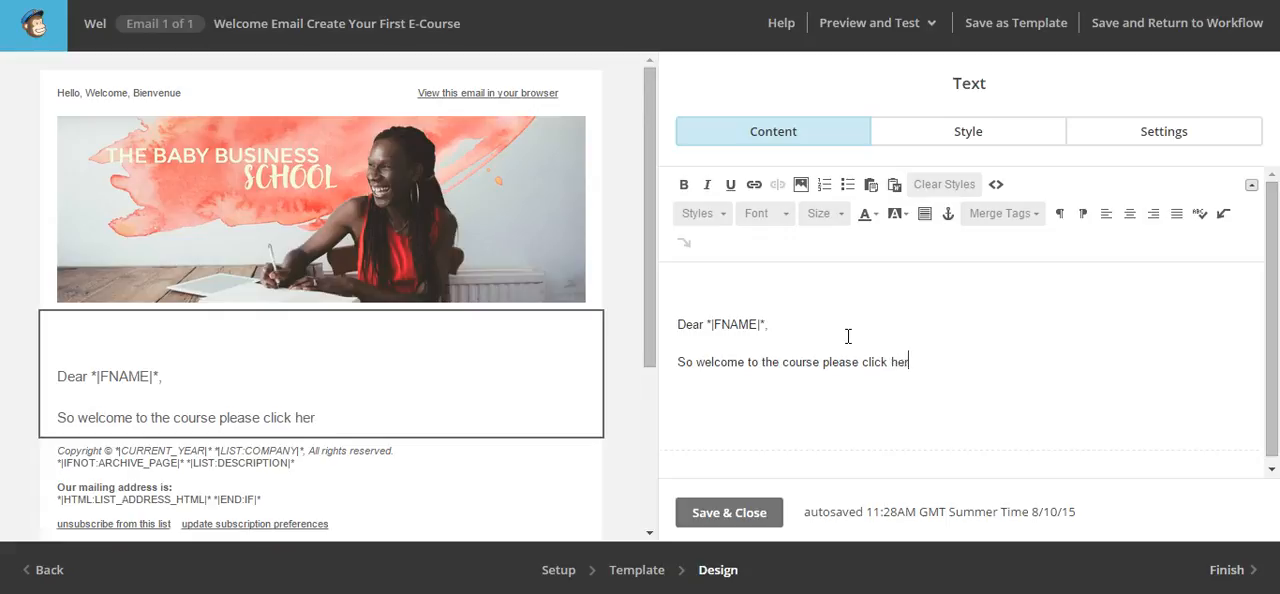
pyautogui.write('e to receive y')
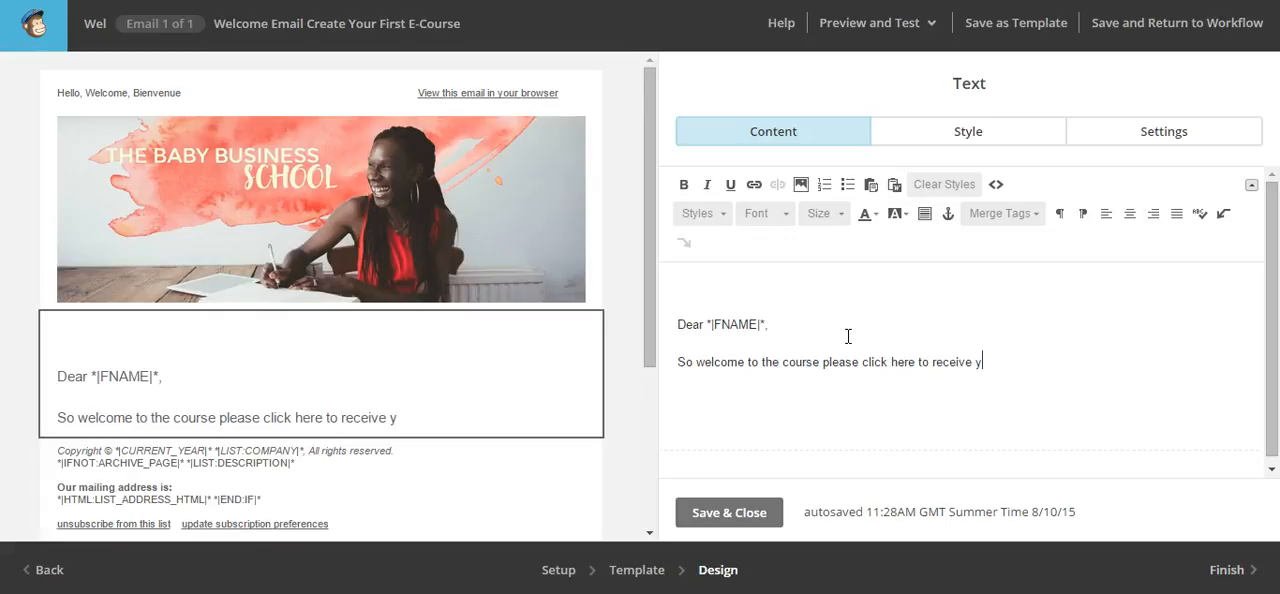
pyautogui.write('our first m')
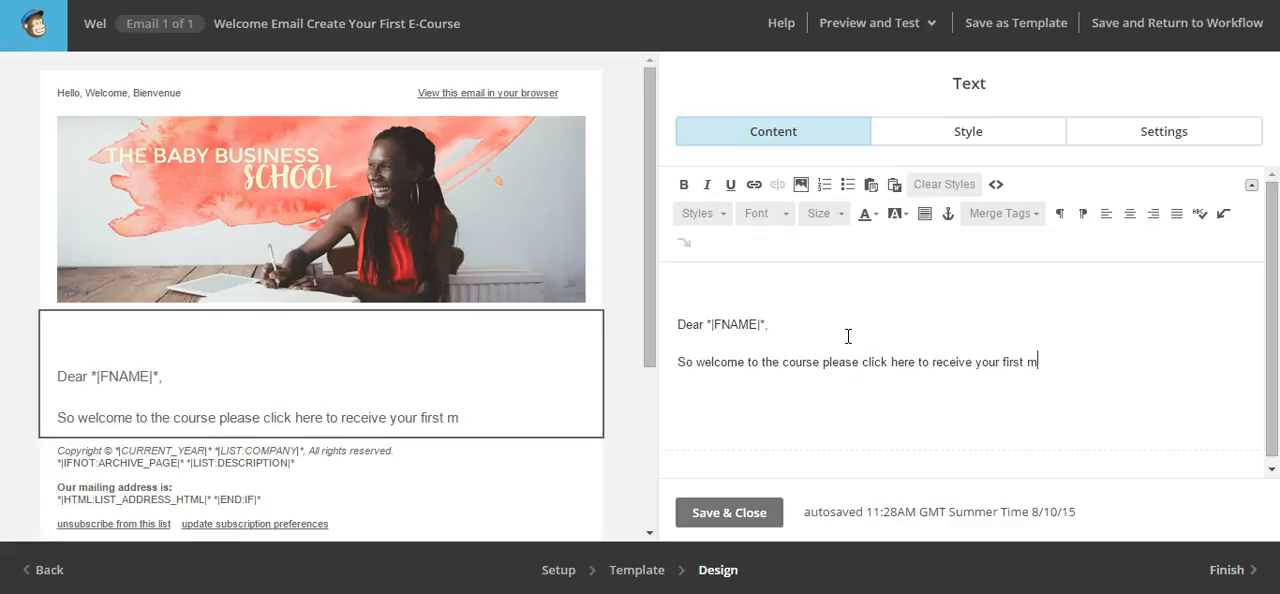
pyautogui.write('odule.')
pyautogui.press('Return')
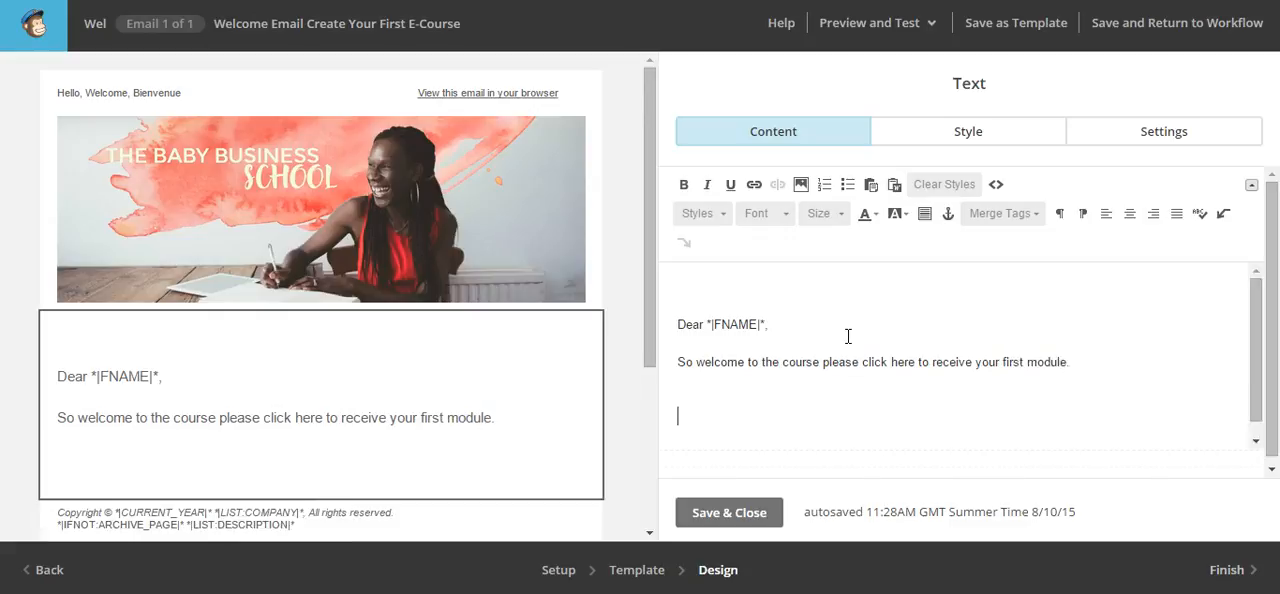
# Add the sign-off "Love," followed by the sender's first name and "Business Braveheart" on the line directly below it
pyautogui.write('Lo')
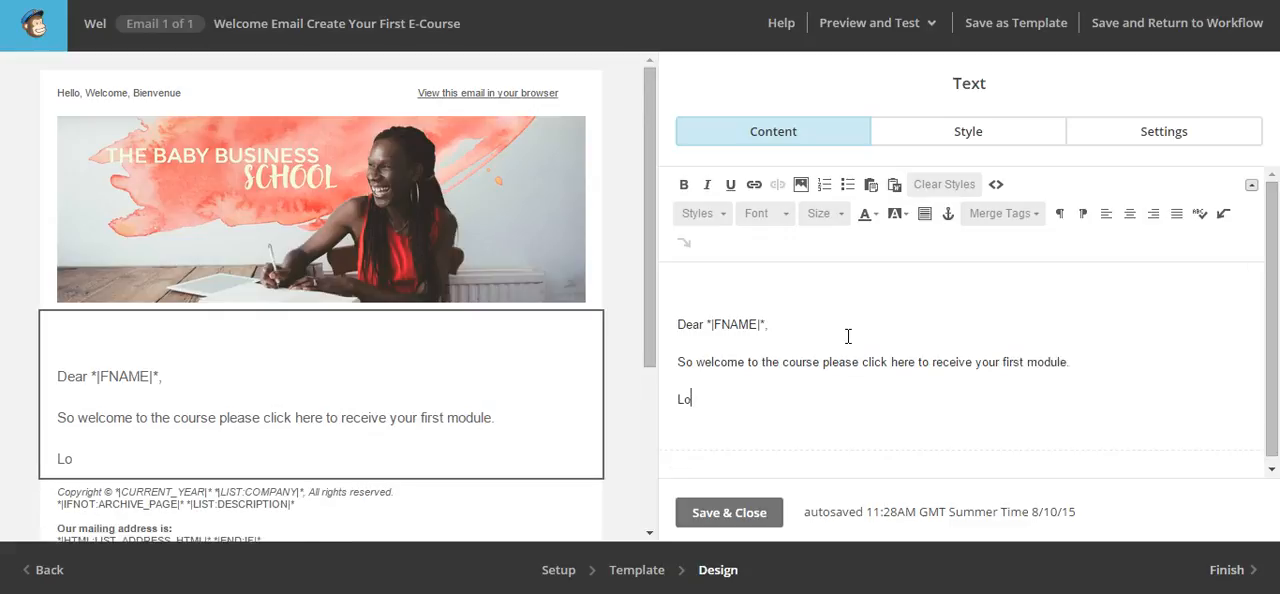
pyautogui.write('ve,')
pyautogui.press('Return')
pyautogui.write('Suzy')
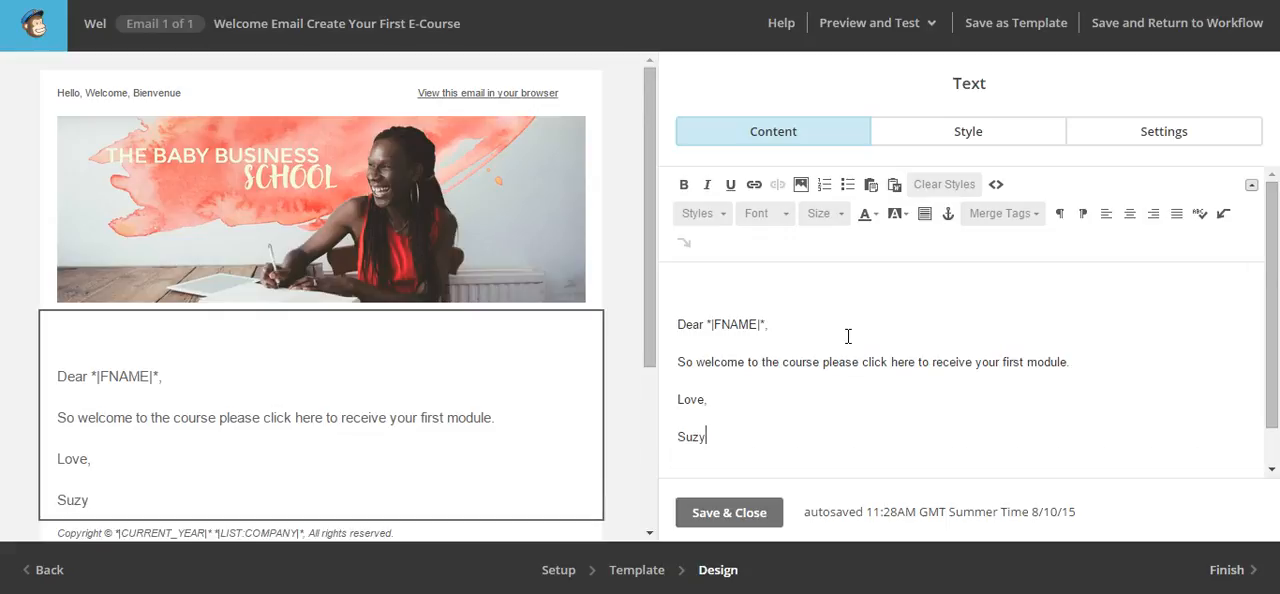
pyautogui.hotkey('shift', 'Return')
pyautogui.write('Business Braveheart')
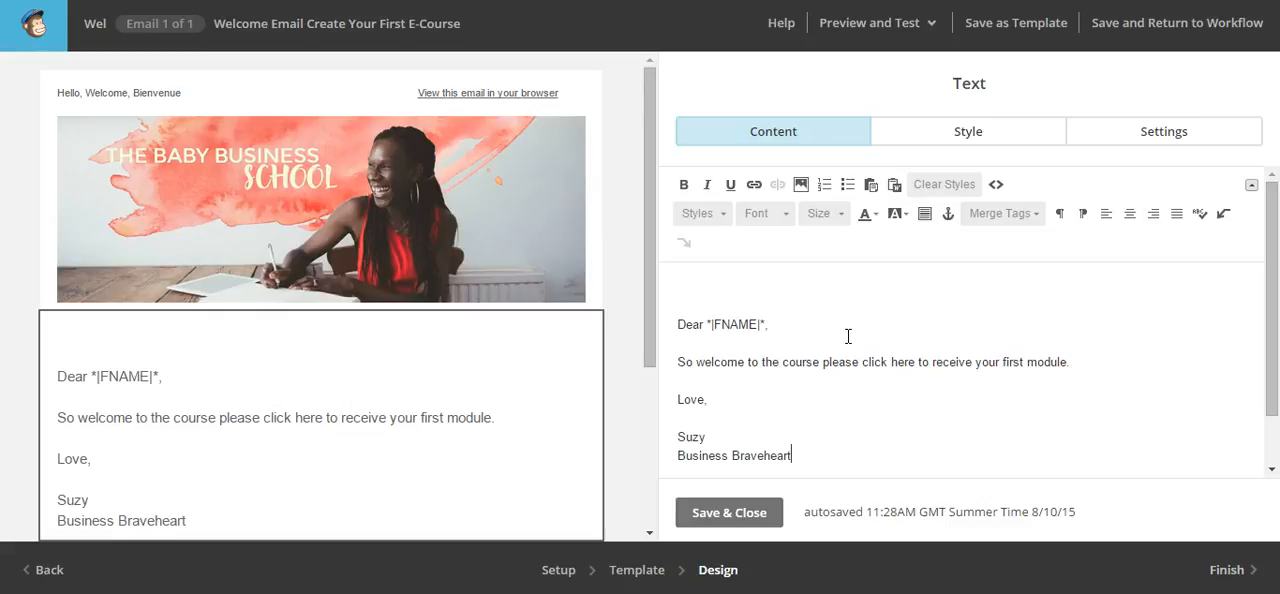
# Start a link on the word "here" in the welcome paragraph and set its target type to File
pyautogui.click(911, 364)
pyautogui.doubleClick(911, 364)
pyautogui.click(754, 186)
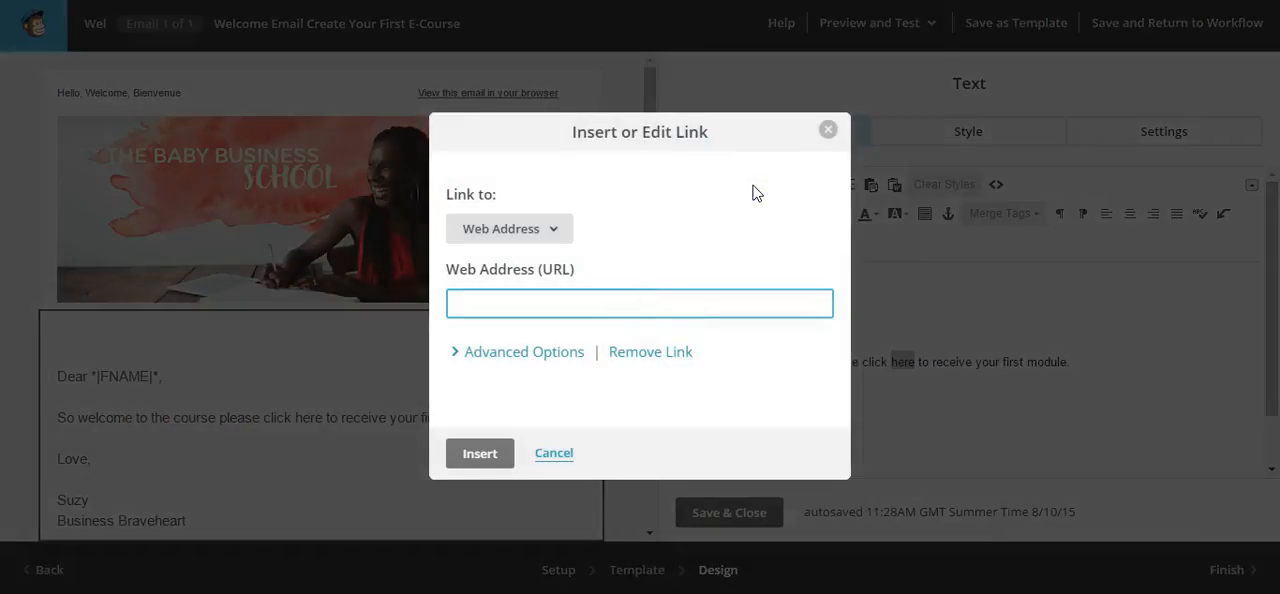
pyautogui.click(554, 236)
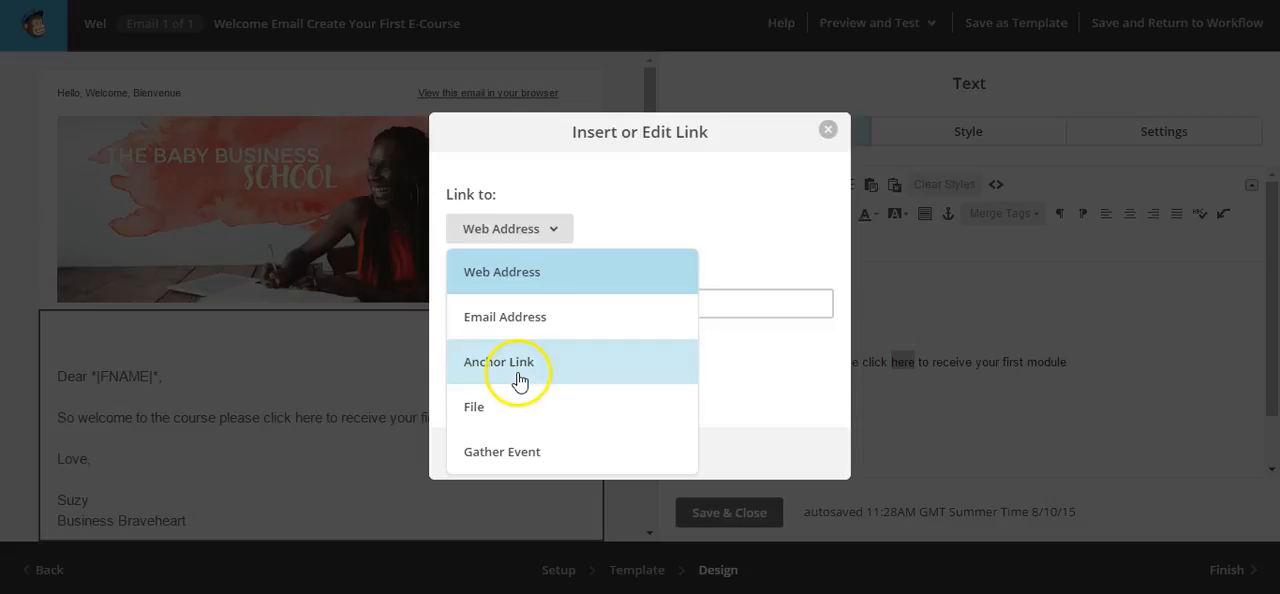
pyautogui.click(532, 460)
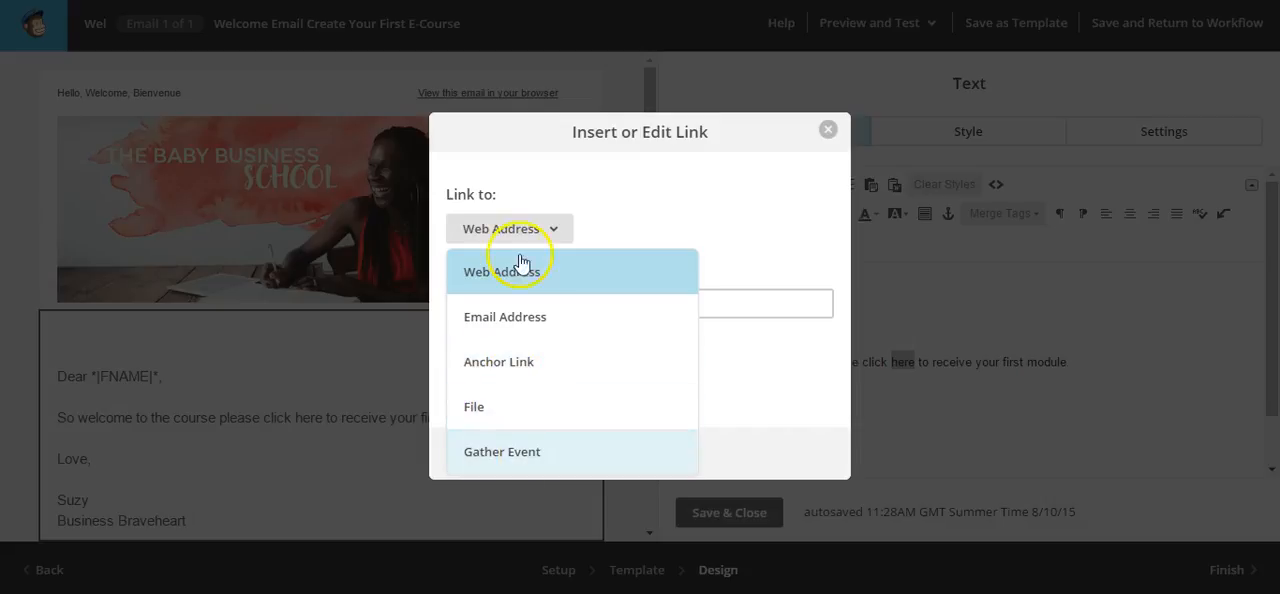
pyautogui.click(486, 413)
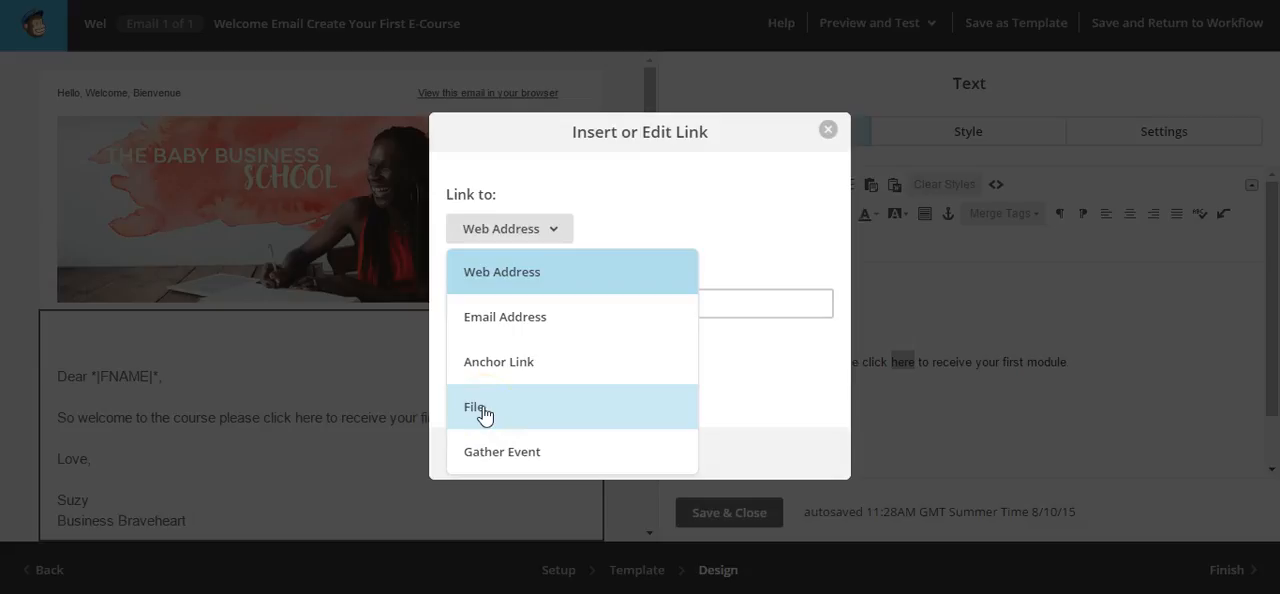
pyautogui.click(484, 411)
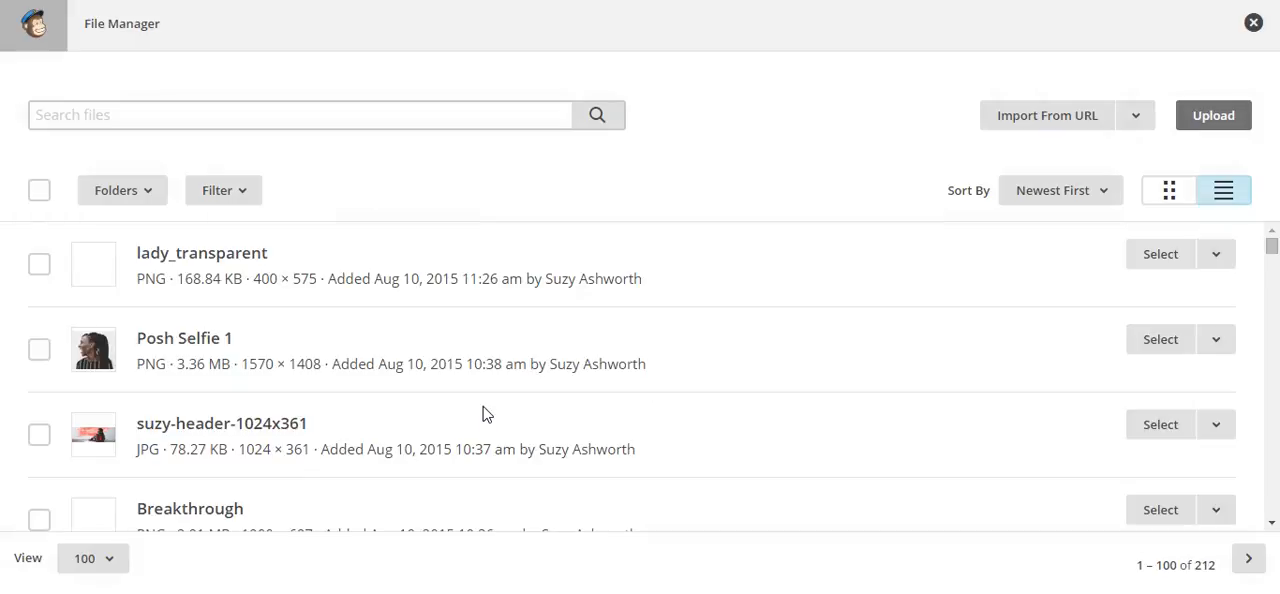
# Upload the Blogging PowerPoint from the Baby Business folder in Documents and insert it as the link target for "here"
pyautogui.scroll(-3, 484, 411)
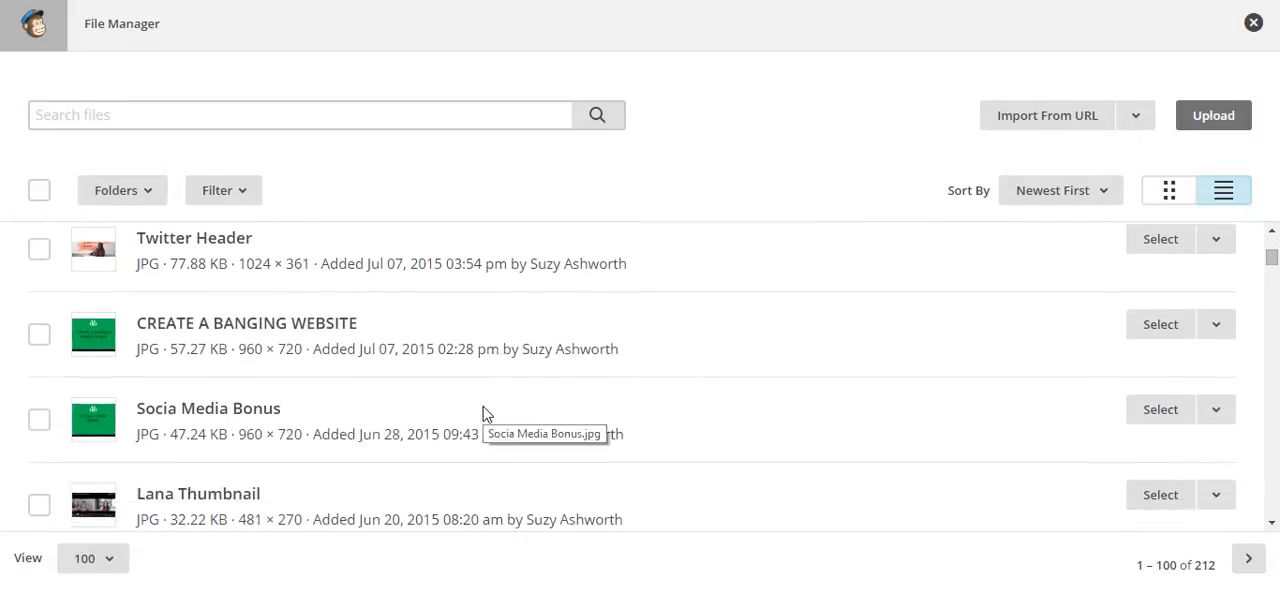
pyautogui.scroll(4, 480, 414)
pyautogui.click(1203, 116)
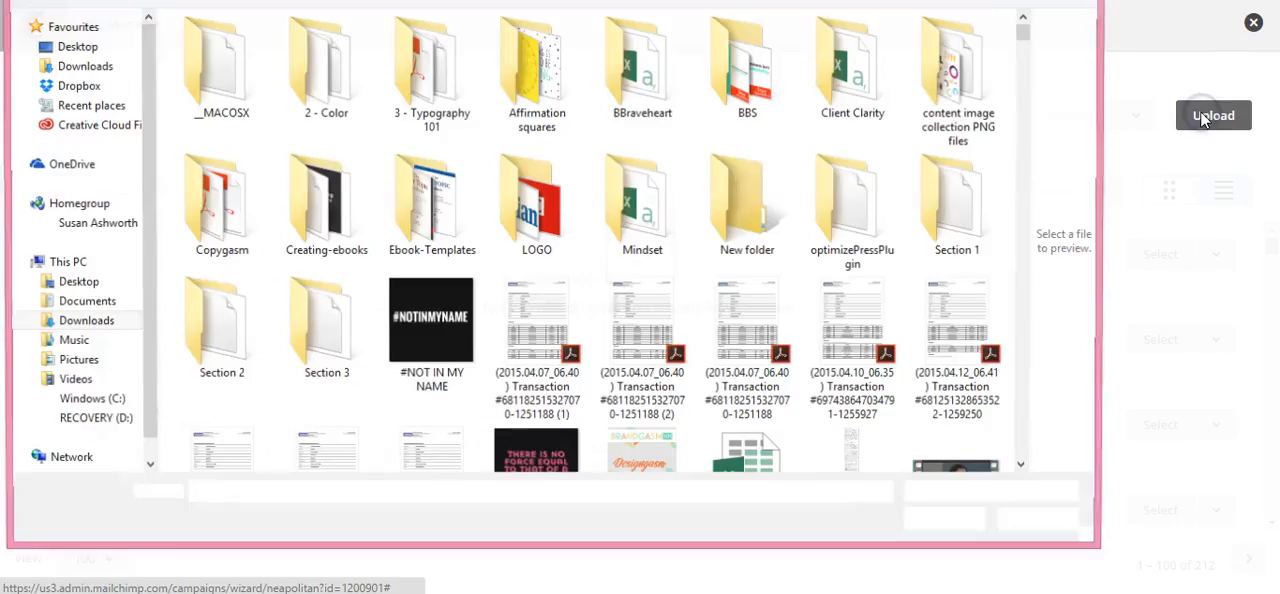
pyautogui.click(83, 302)
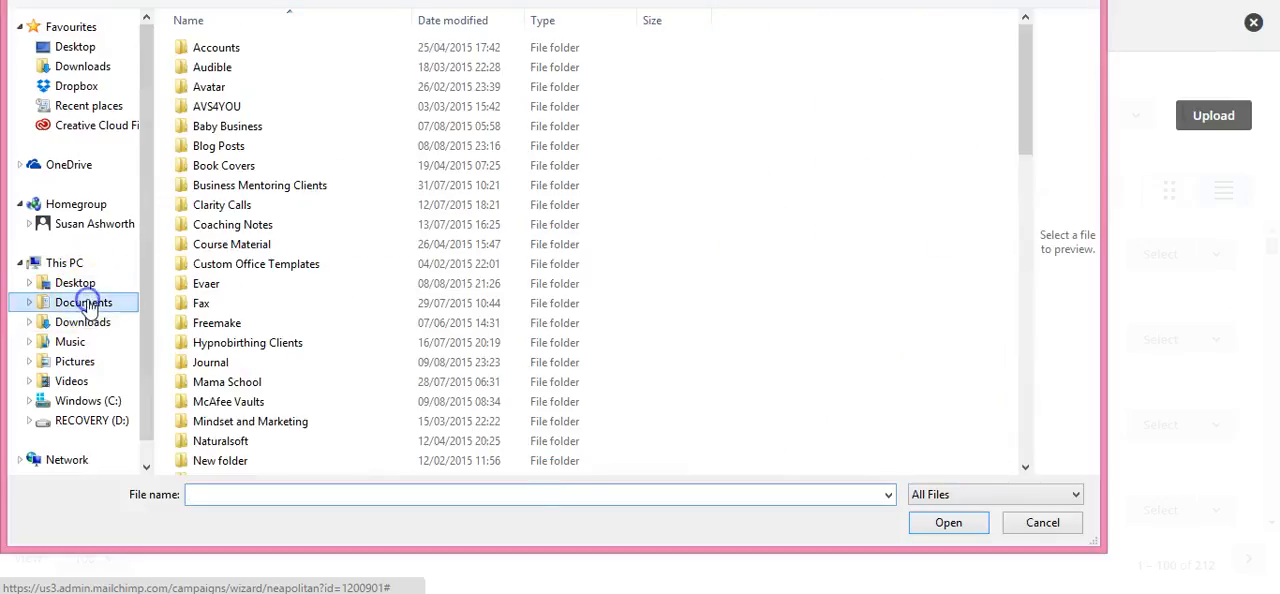
pyautogui.doubleClick(240, 126)
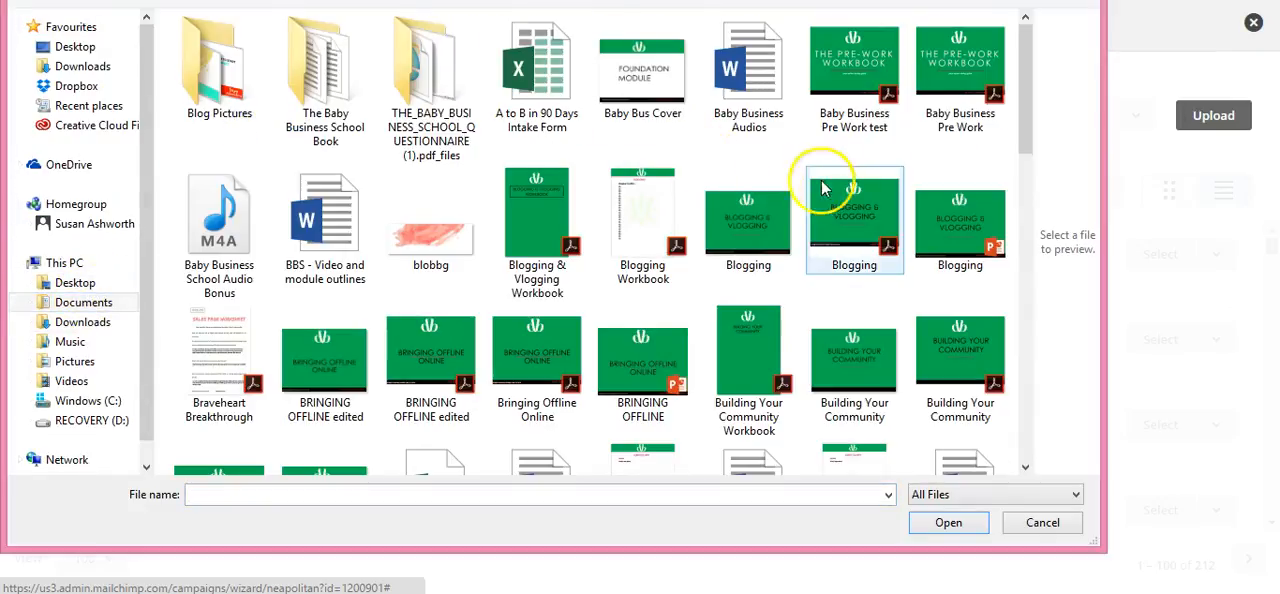
pyautogui.click(947, 258)
pyautogui.click(948, 524)
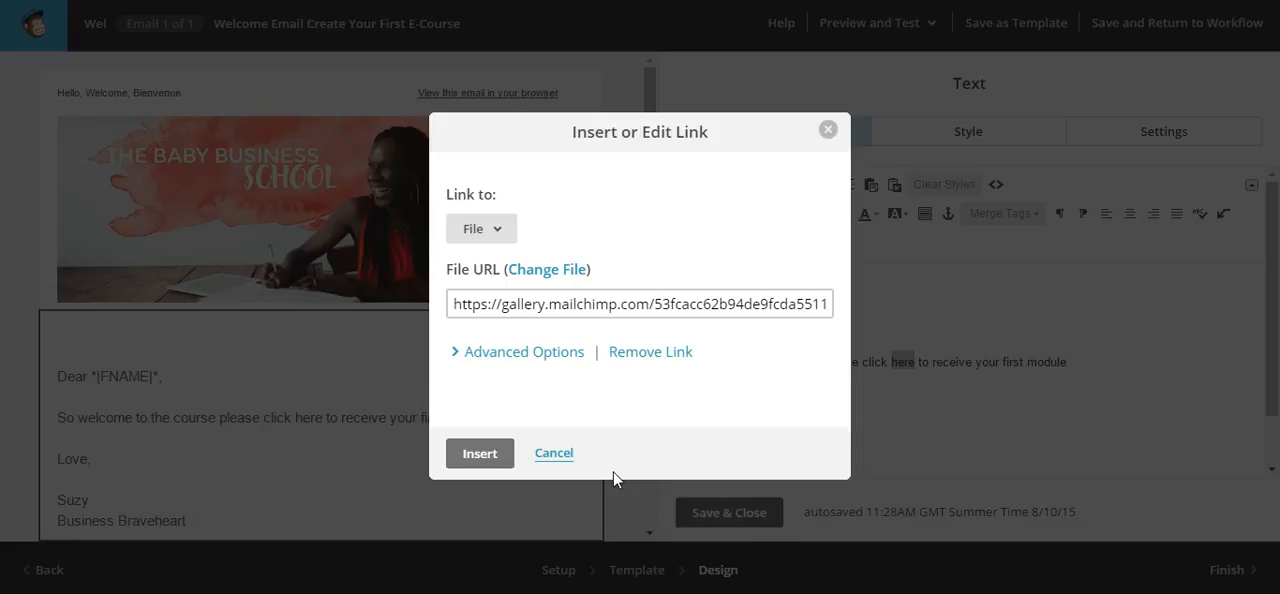
pyautogui.click(479, 454)
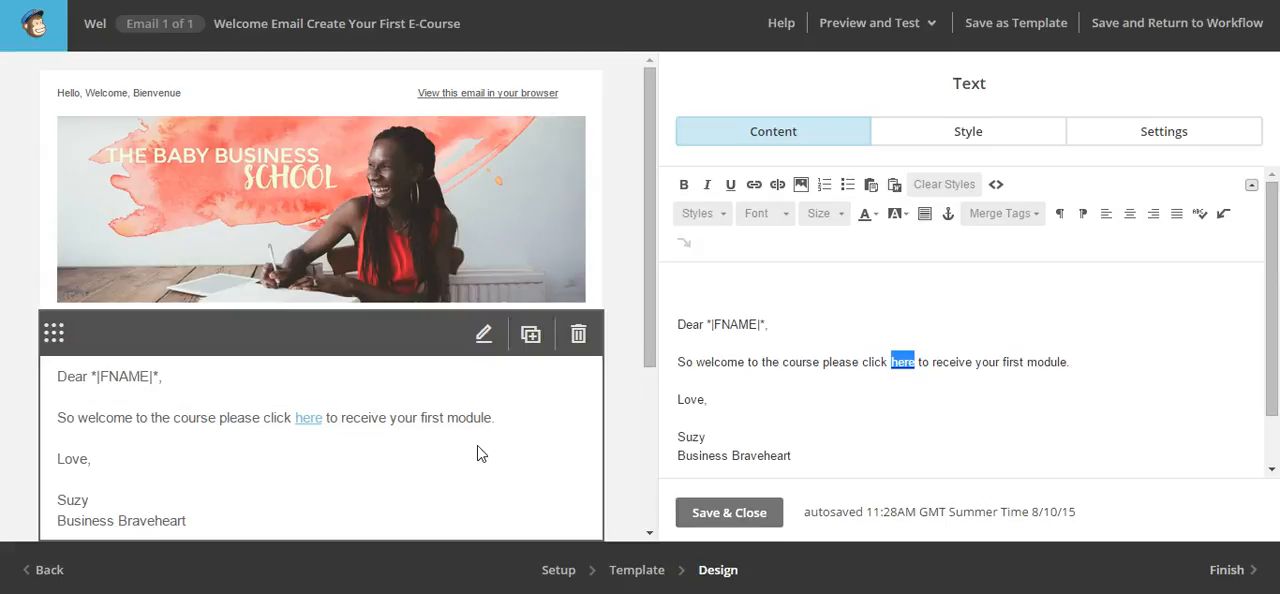
# Add the line "Here for part 2" below the welcome paragraph
pyautogui.click(1096, 367)
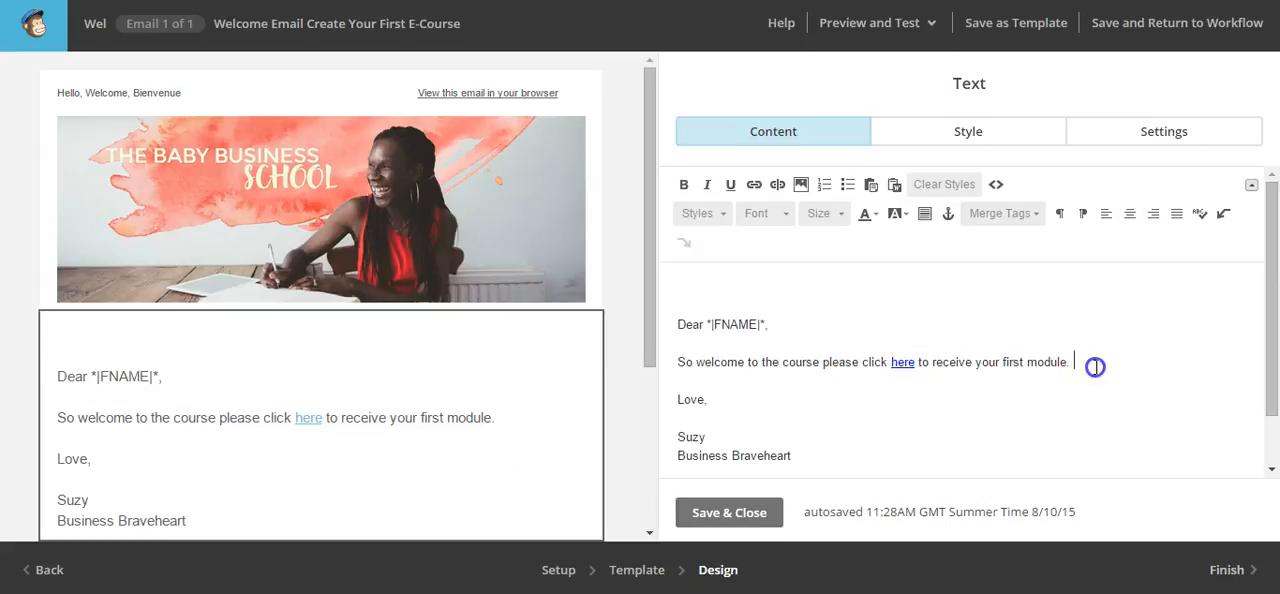
pyautogui.press('Return')
pyautogui.write('Here for part 2')
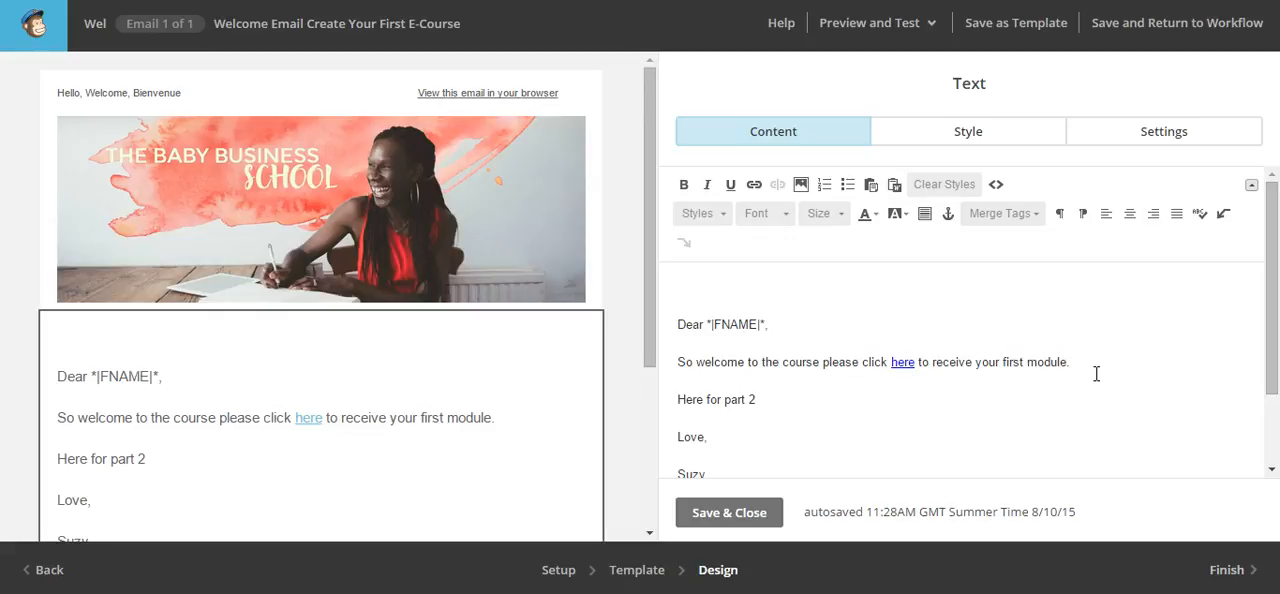
# Start a link on the words "part 2" in the new line and set its target type to File
pyautogui.click(757, 399)
pyautogui.moveTo(757, 399); pyautogui.dragTo(721, 399)
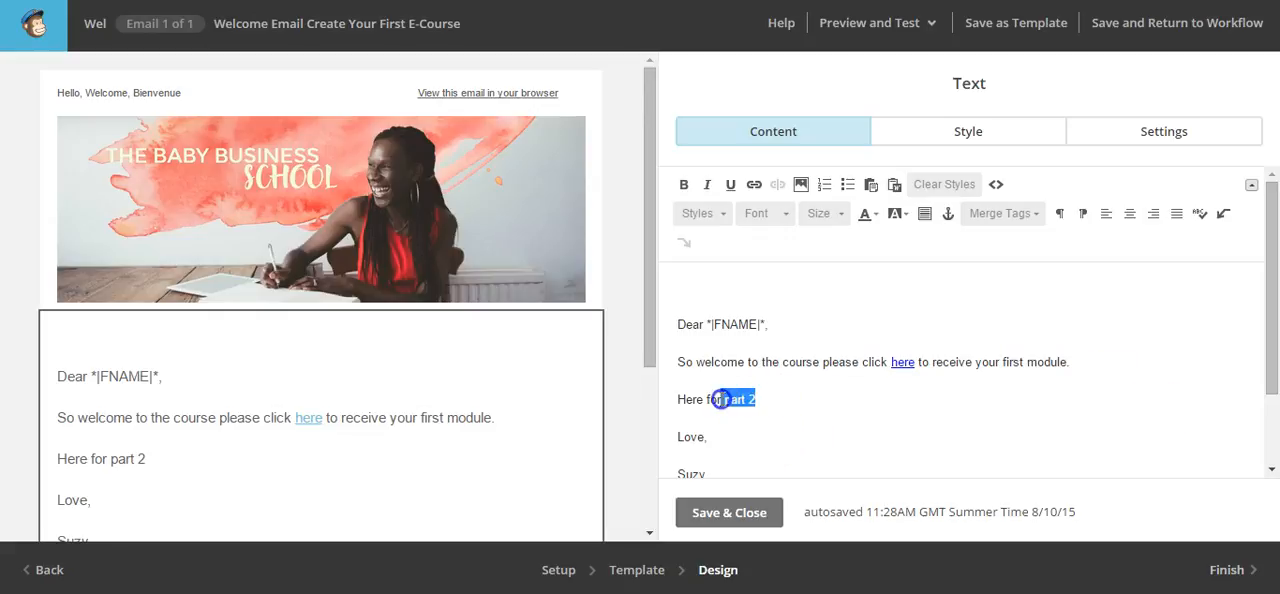
pyautogui.click(752, 186)
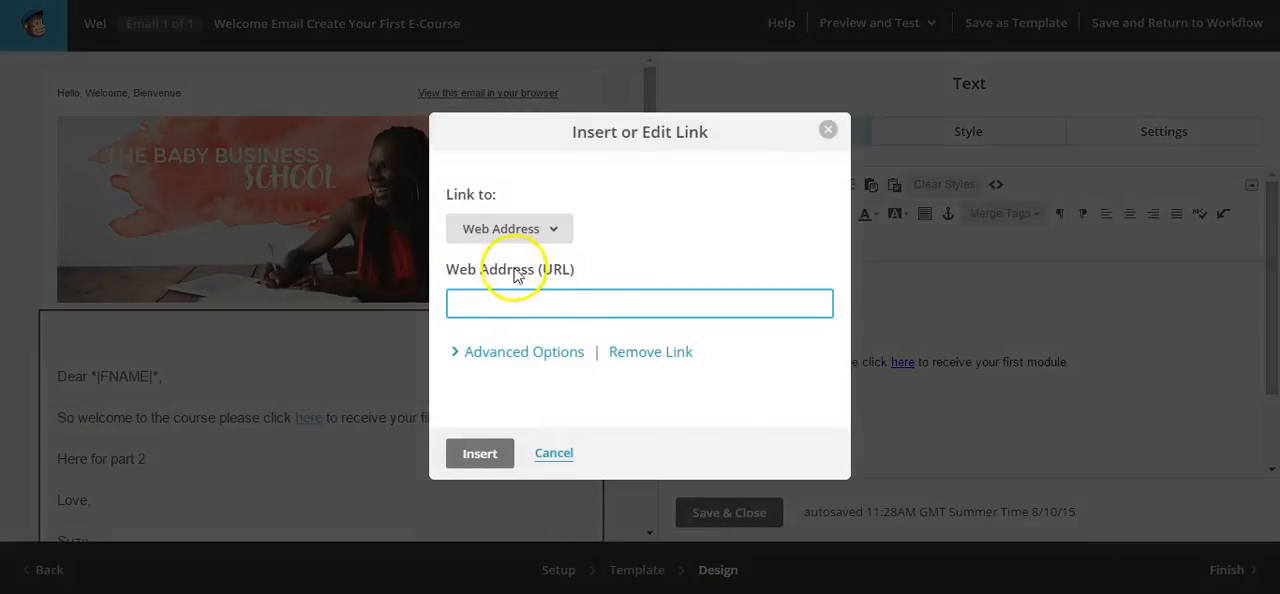
pyautogui.click(558, 226)
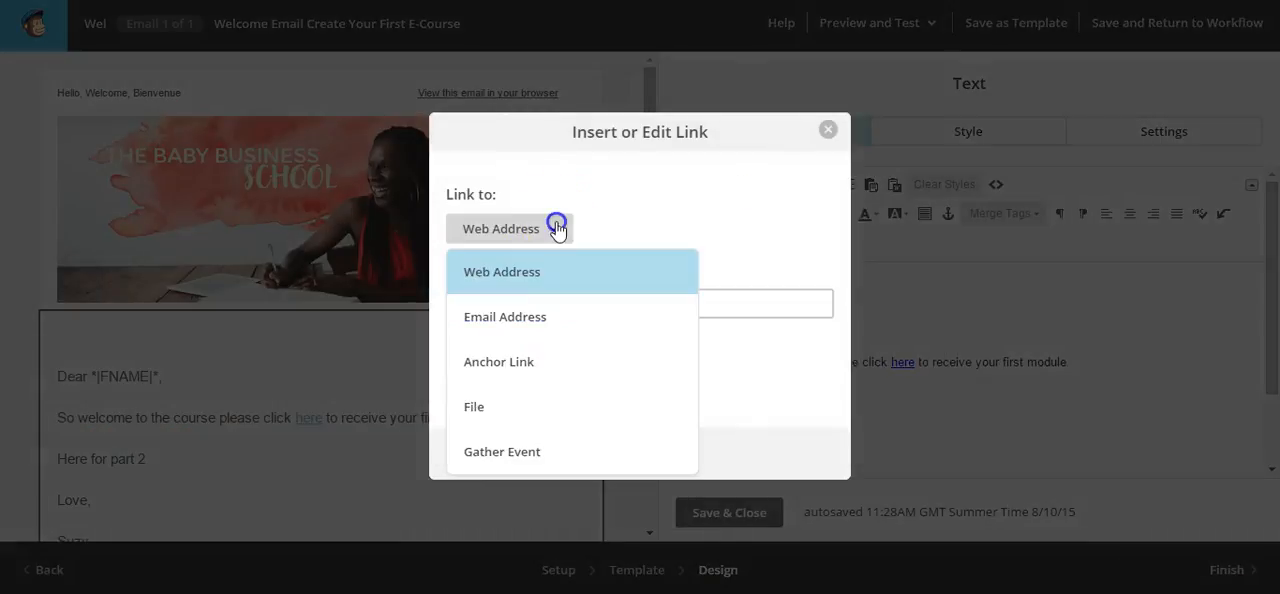
pyautogui.click(501, 412)
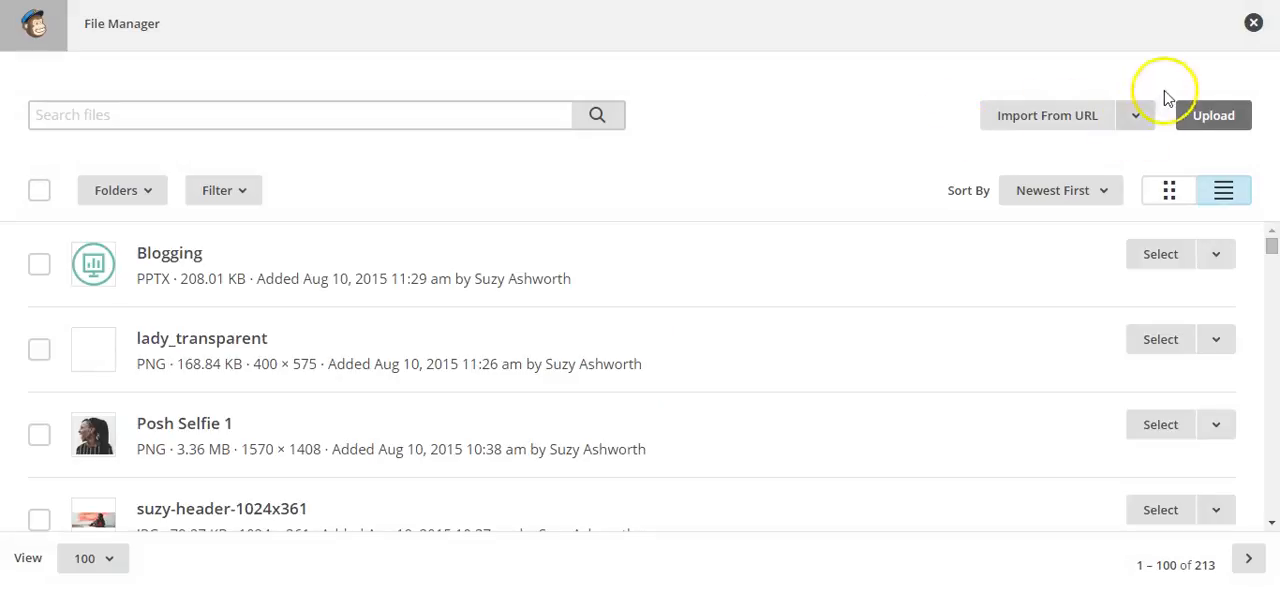
# Upload the Blogging PDF from the Baby Business folder as the file for the "part 2" link
pyautogui.click(1209, 112)
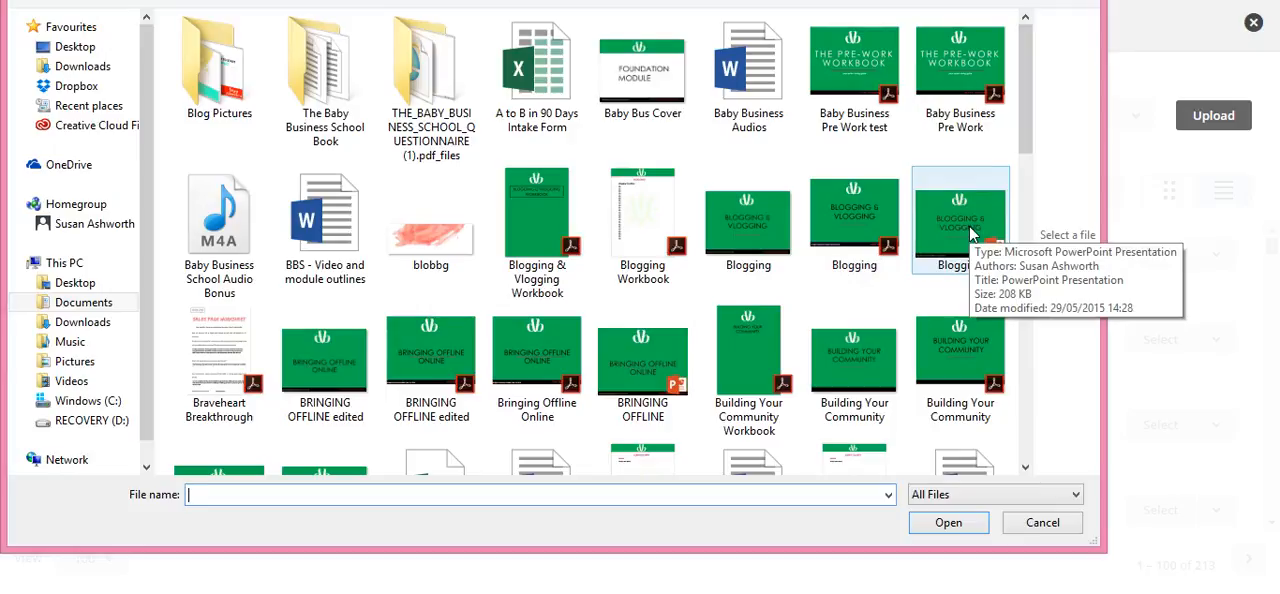
pyautogui.click(868, 237)
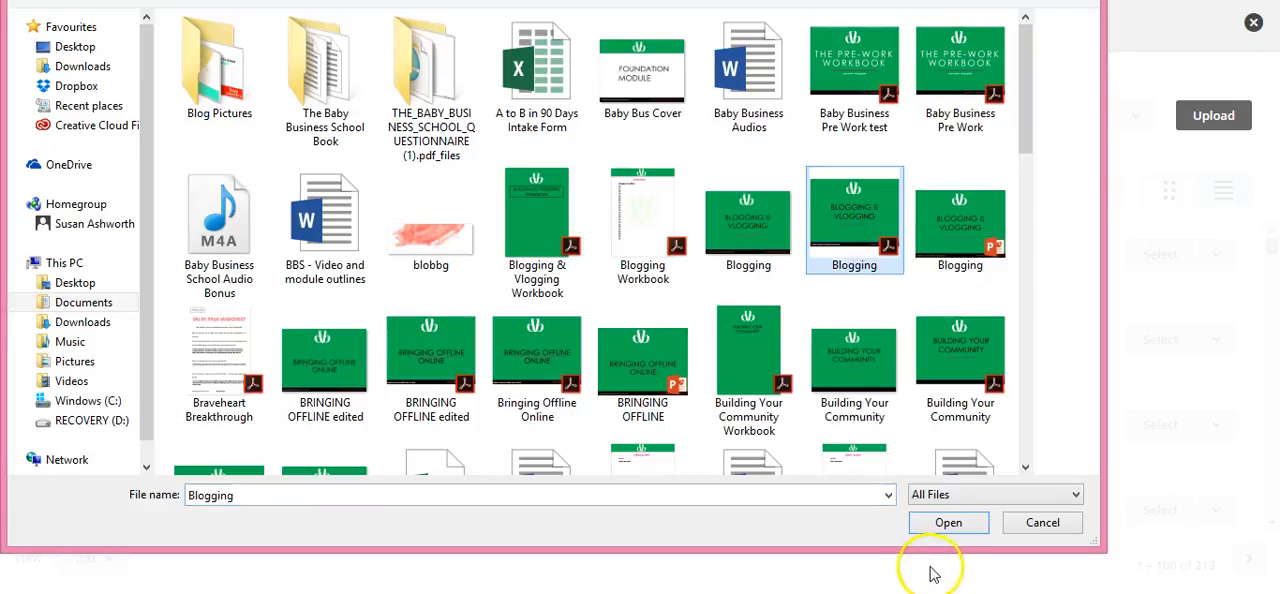
pyautogui.click(949, 523)
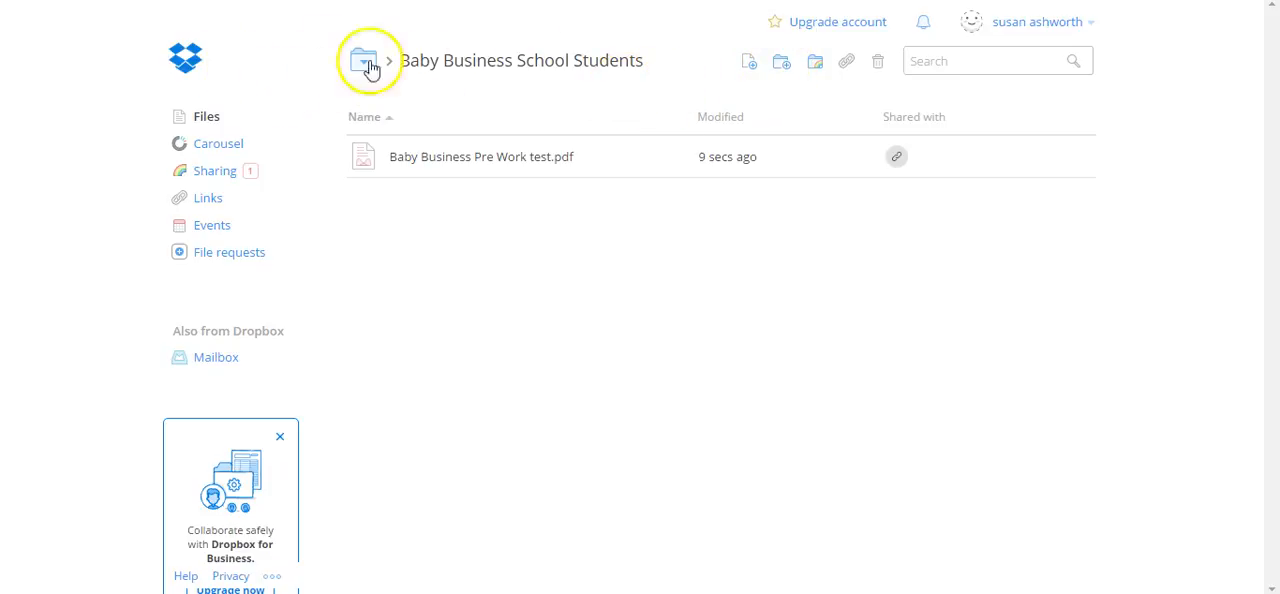
# Upload the Blogging PDF from the local documents to the Baby Business School Students folder in Dropbox
pyautogui.click(782, 70)
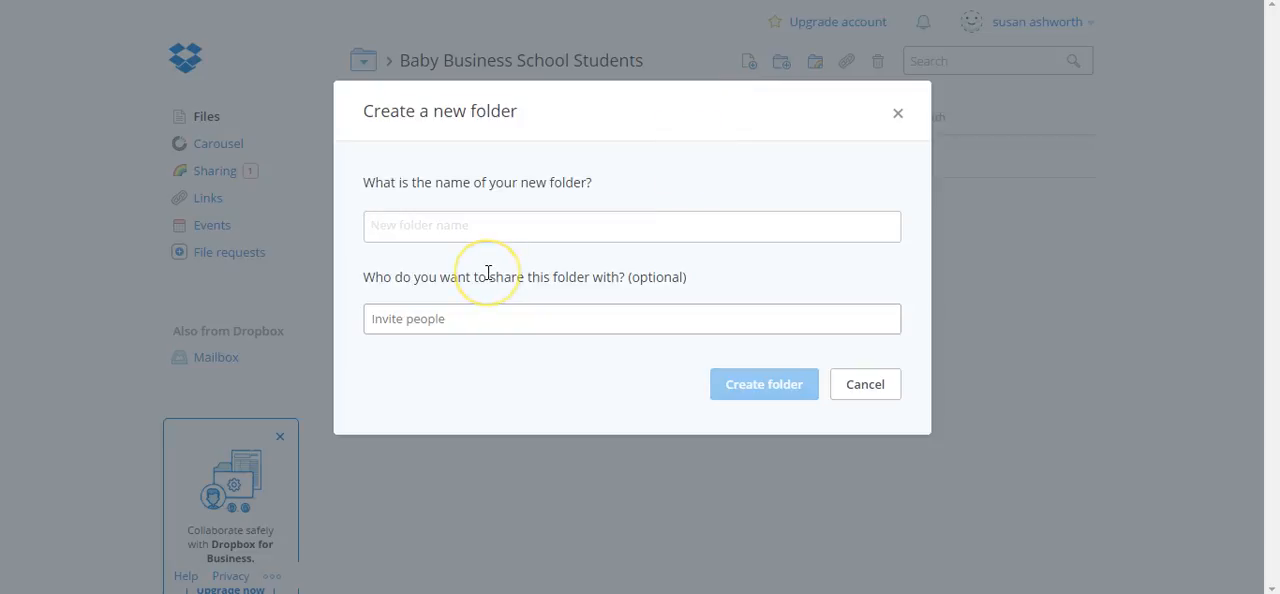
pyautogui.click(860, 386)
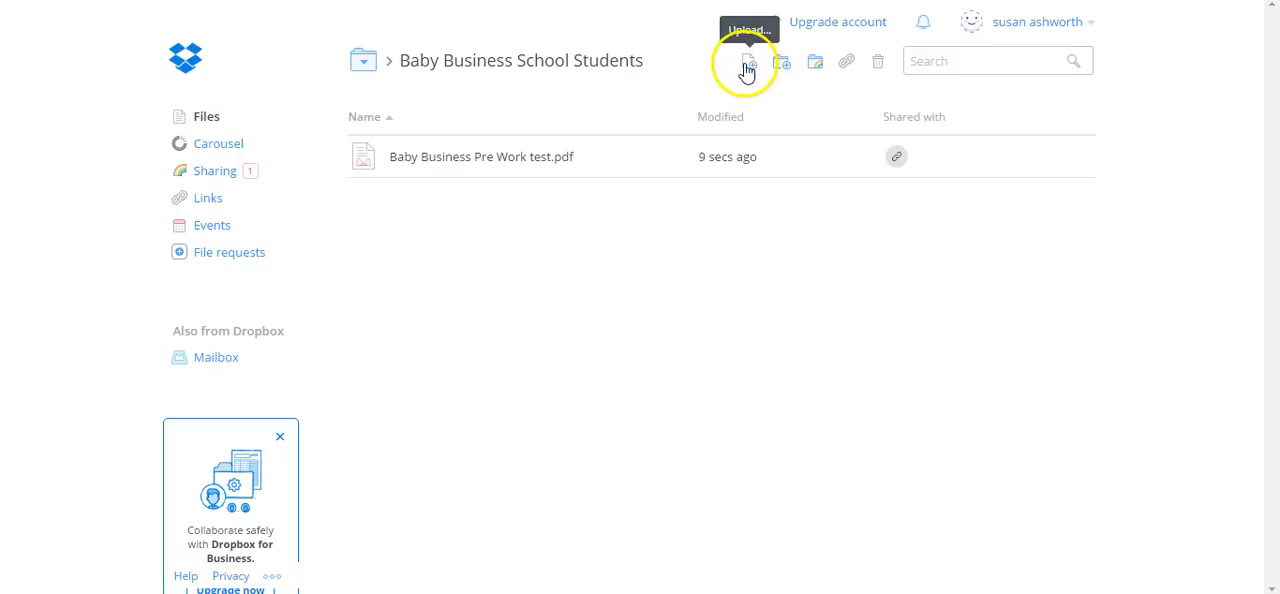
pyautogui.click(746, 63)
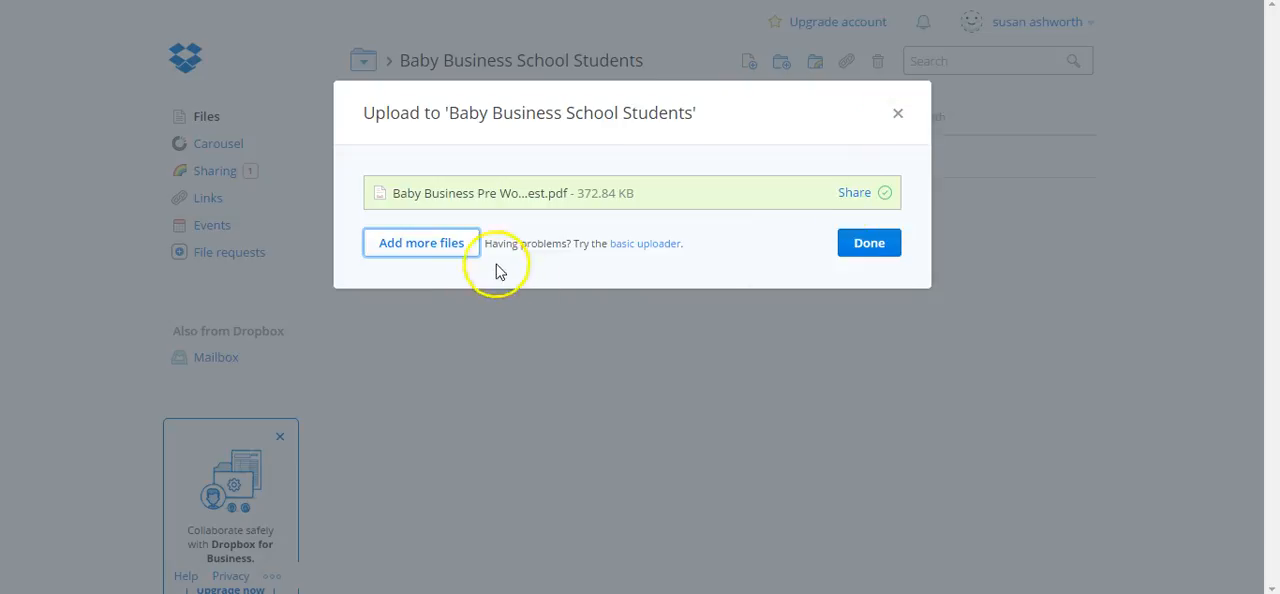
pyautogui.click(458, 250)
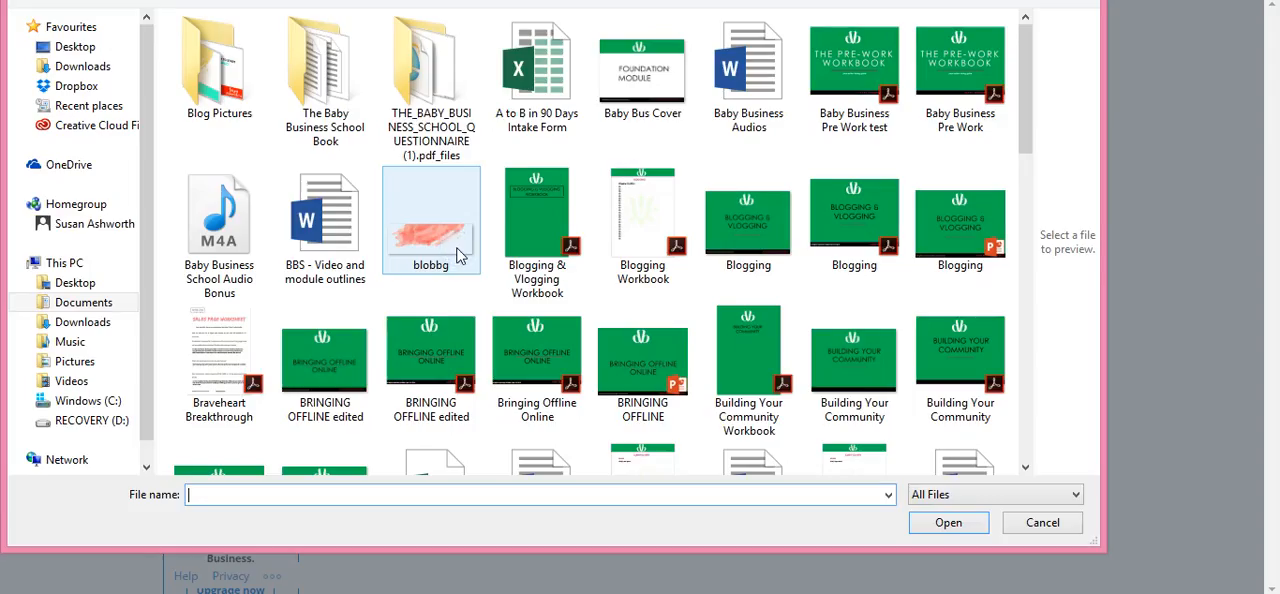
pyautogui.click(863, 236)
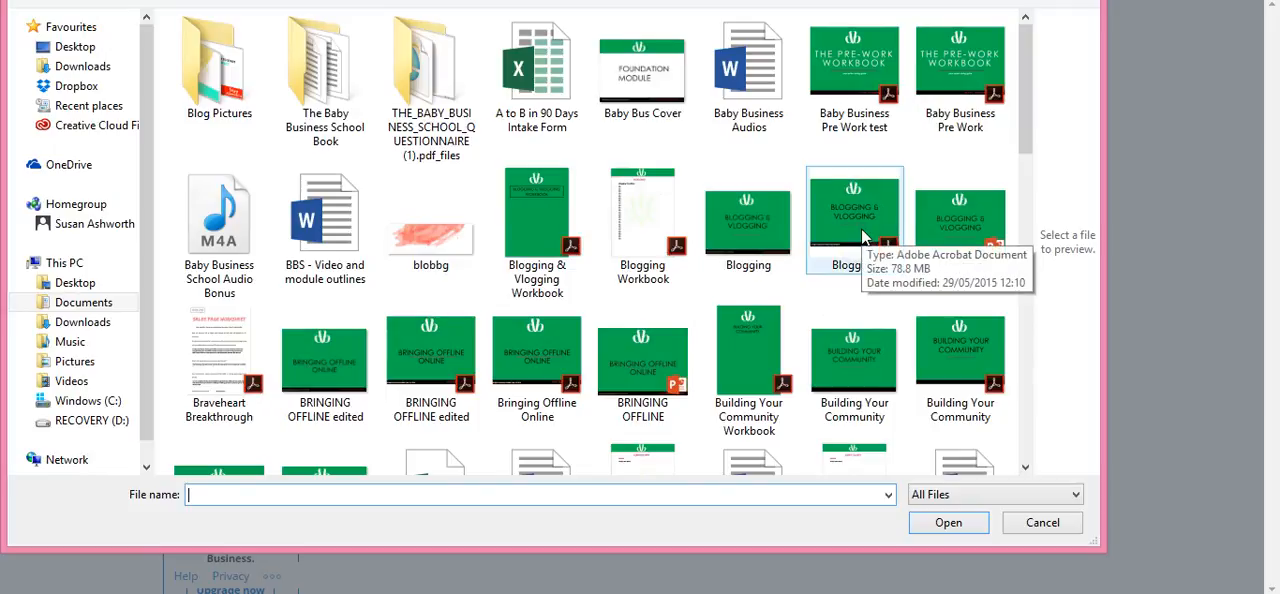
pyautogui.click(863, 236)
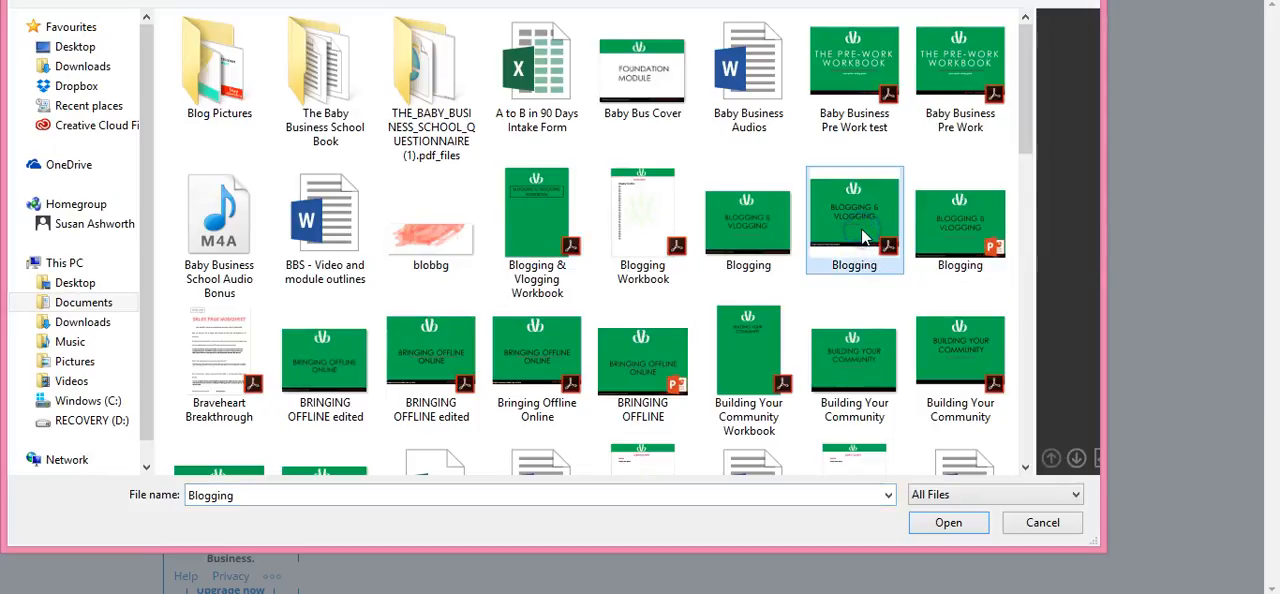
pyautogui.click(903, 456)
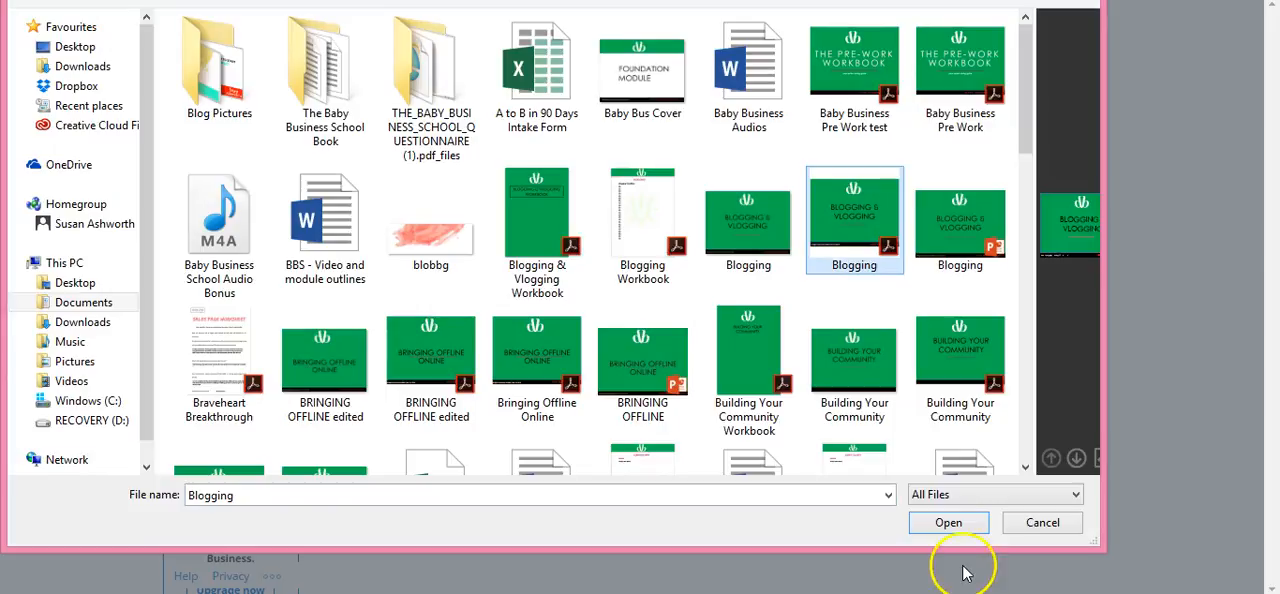
pyautogui.click(948, 524)
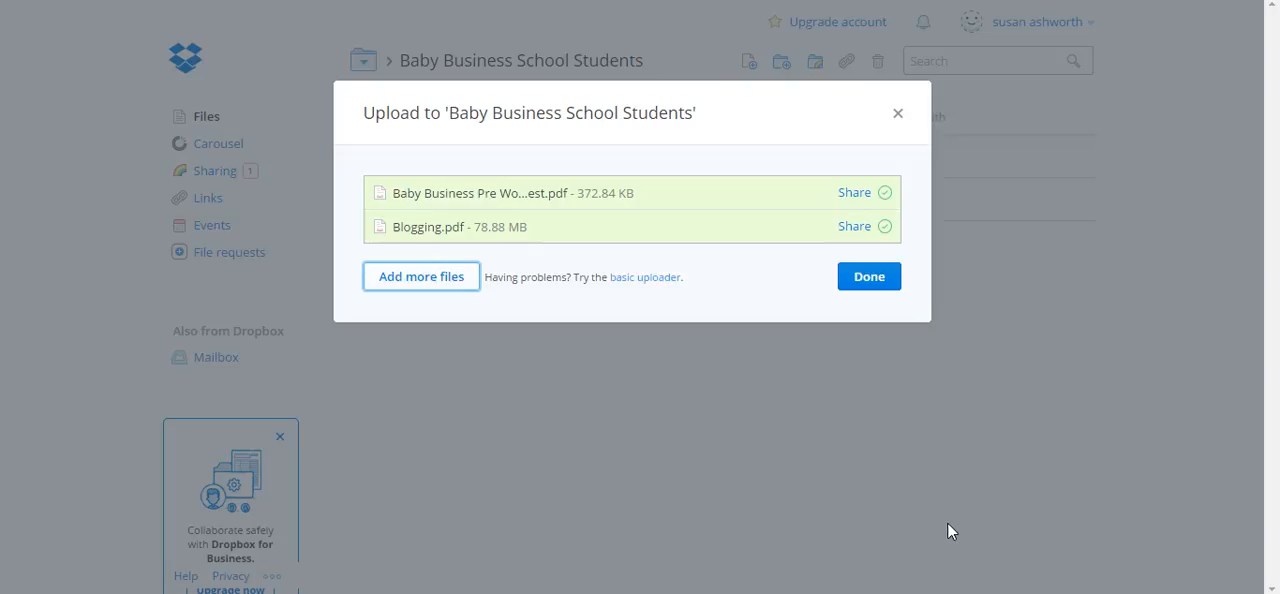
pyautogui.click(867, 279)
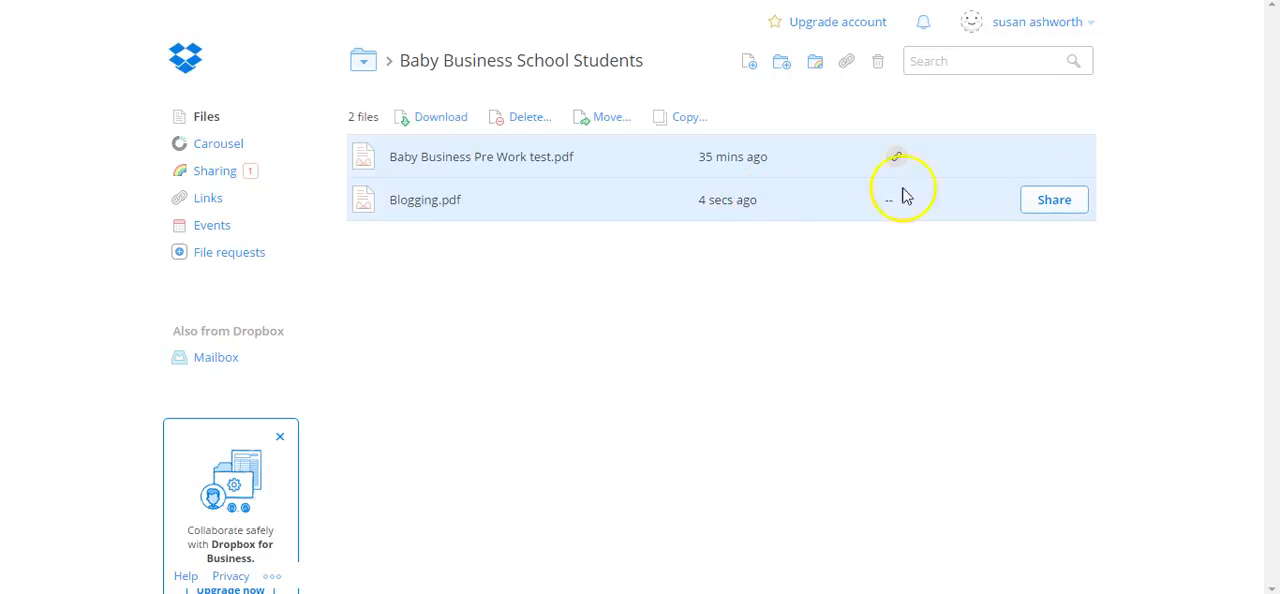
# Create a share link for Blogging.pdf and copy its address
pyautogui.click(1053, 204)
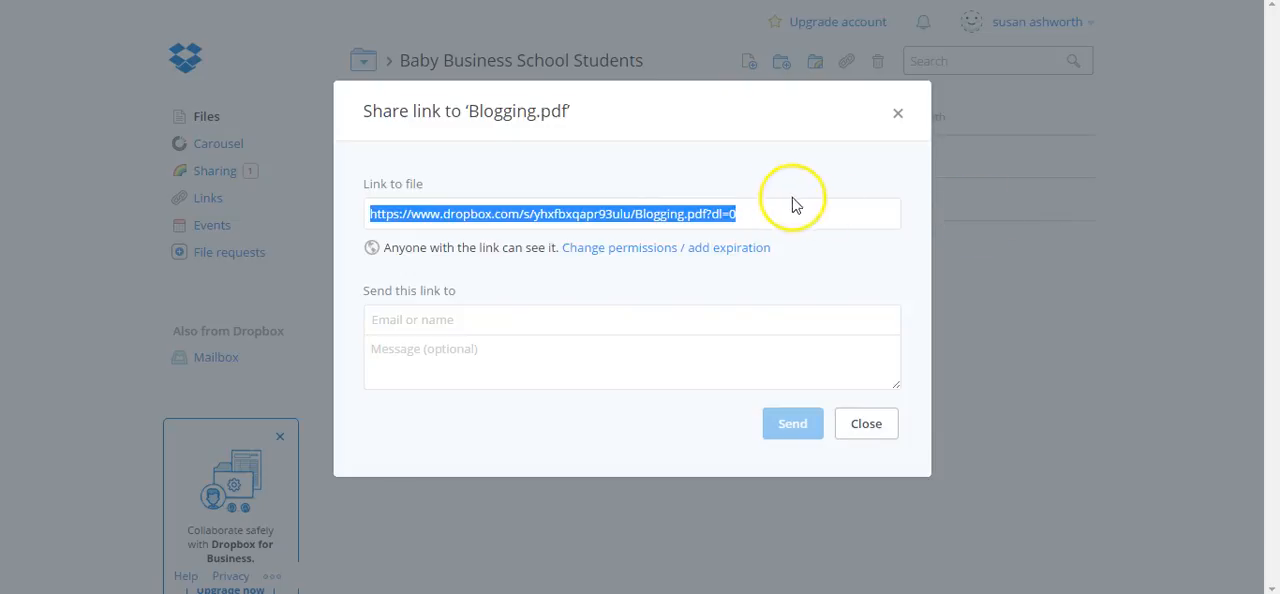
pyautogui.rightClick(703, 216)
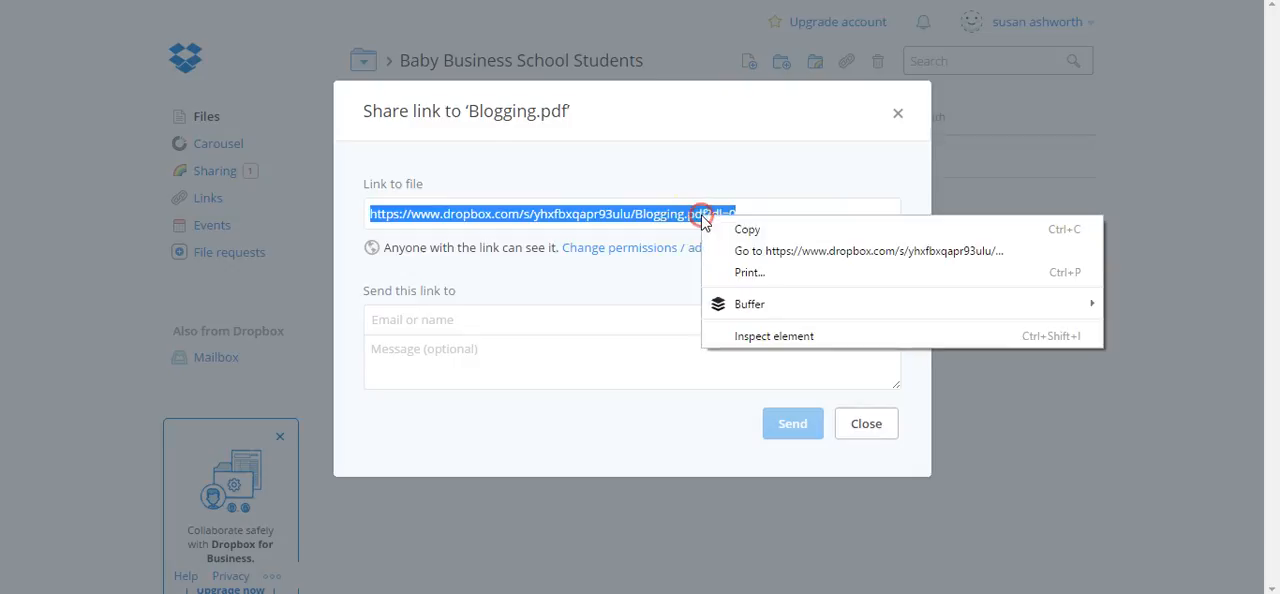
pyautogui.click(718, 229)
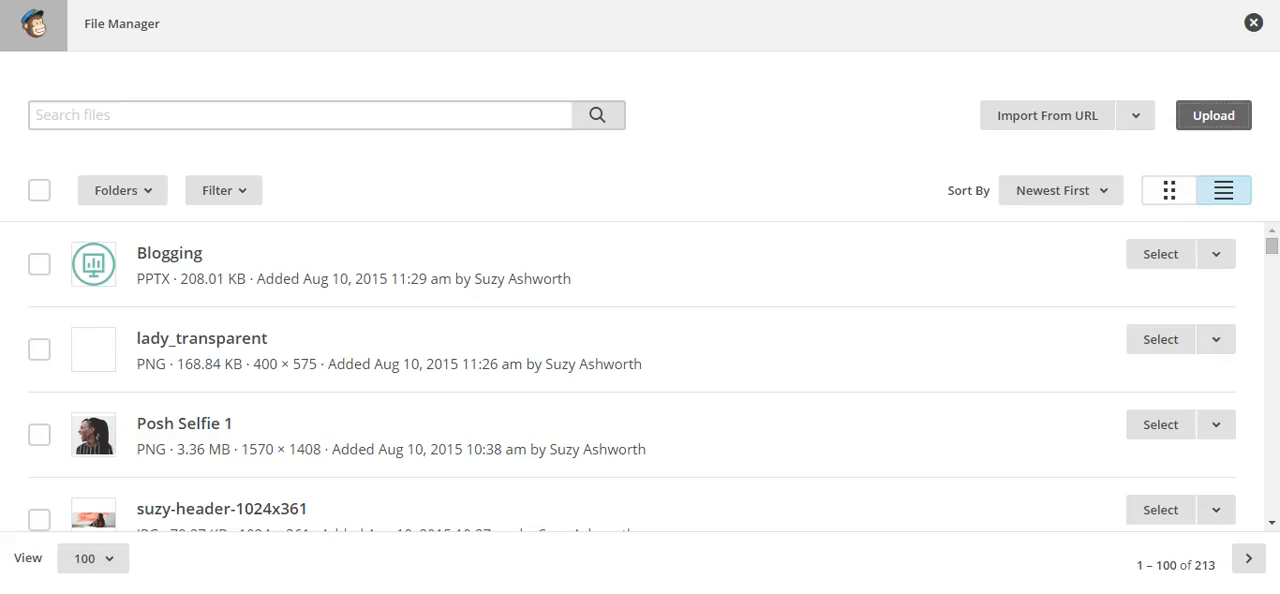
pyautogui.click(1028, 120)
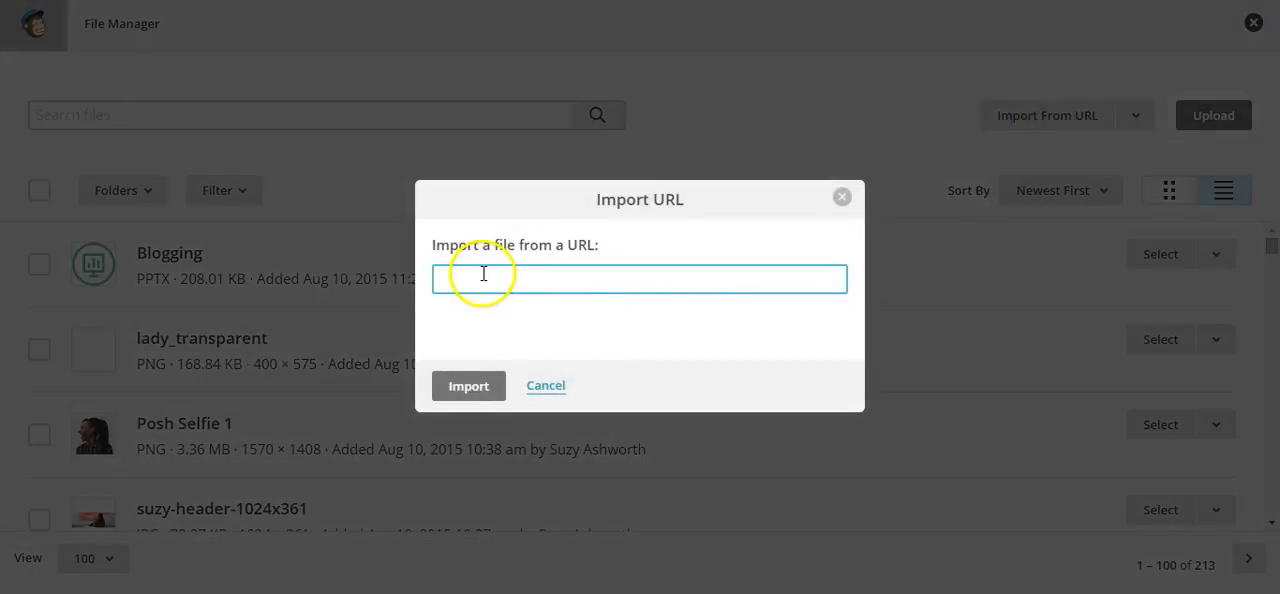
pyautogui.rightClick(480, 280)
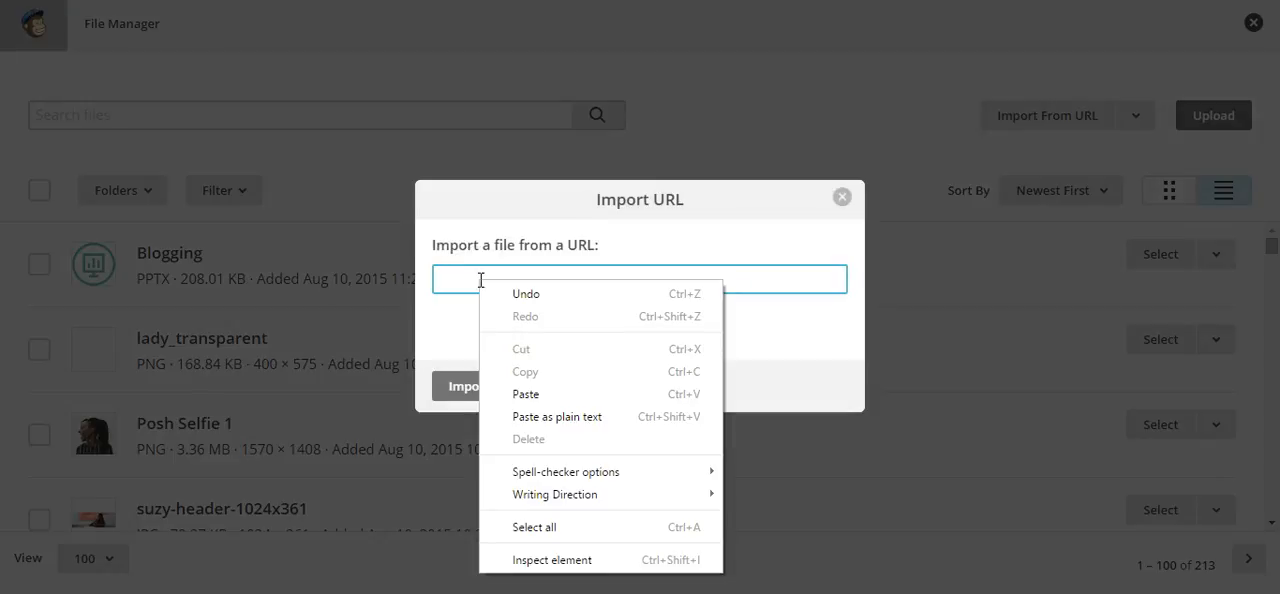
pyautogui.click(843, 204)
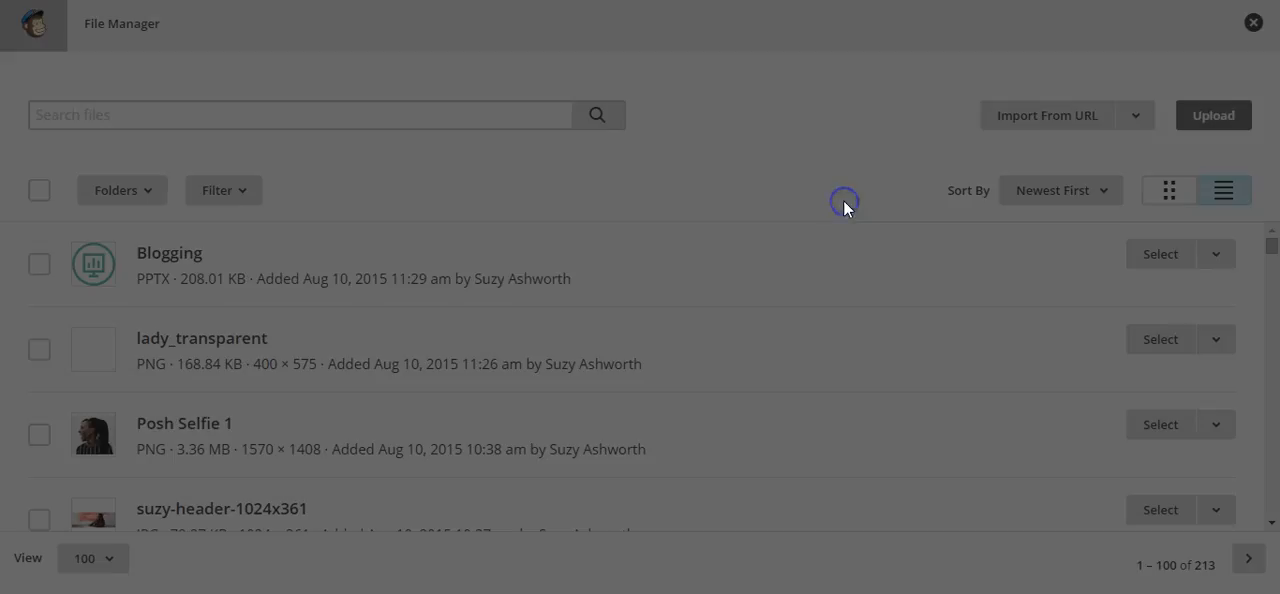
# Leave the File Manager and link "part 2" to a web address, using the copied Dropbox URL of Blogging.pdf
pyautogui.click(1253, 27)
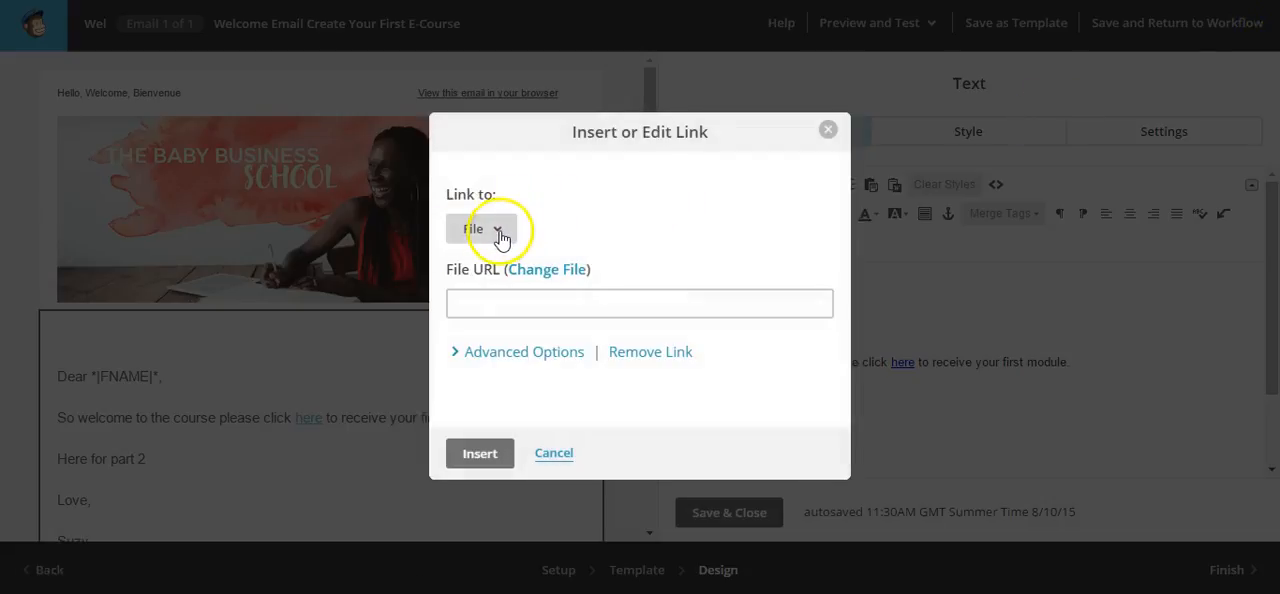
pyautogui.click(497, 231)
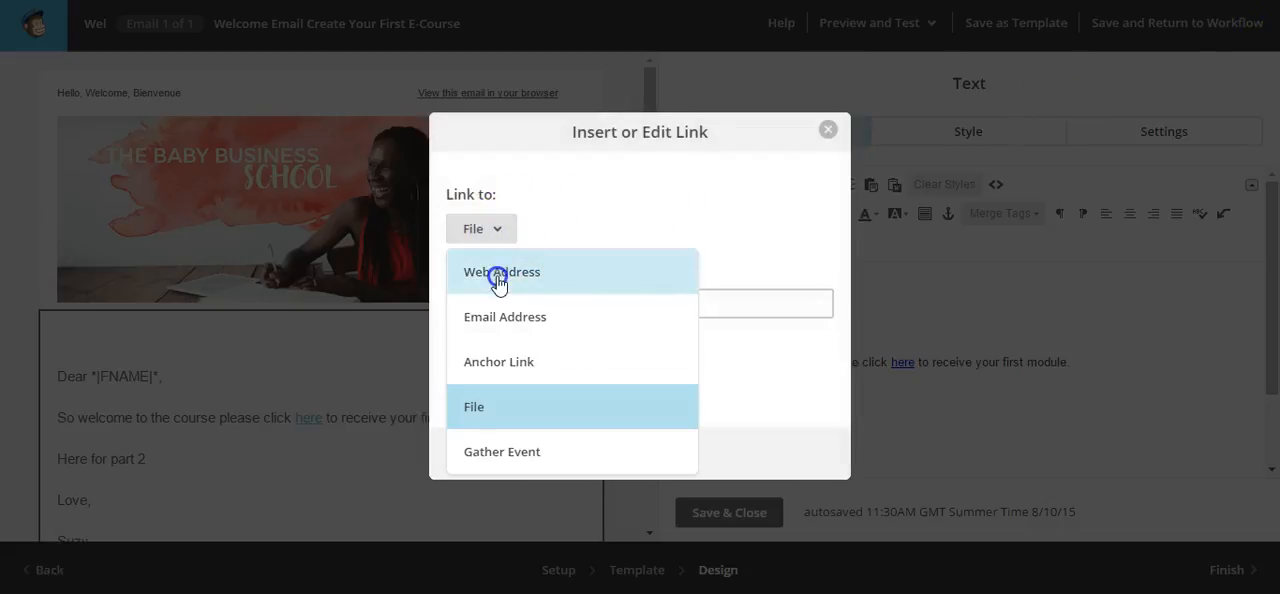
pyautogui.click(498, 283)
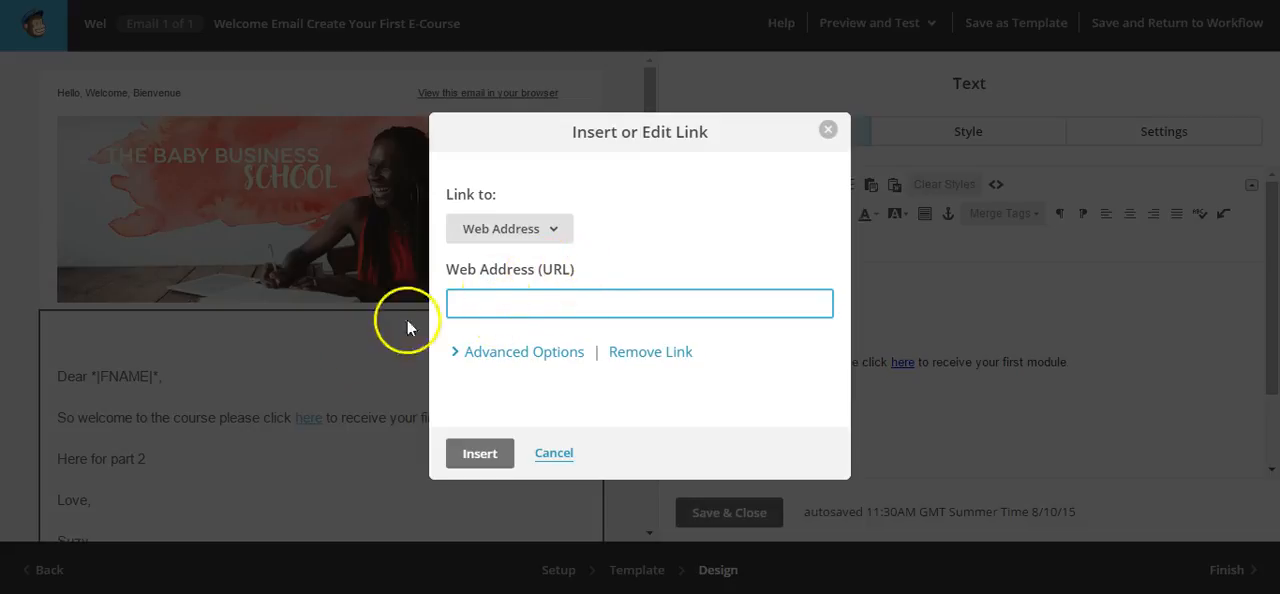
pyautogui.rightClick(476, 305)
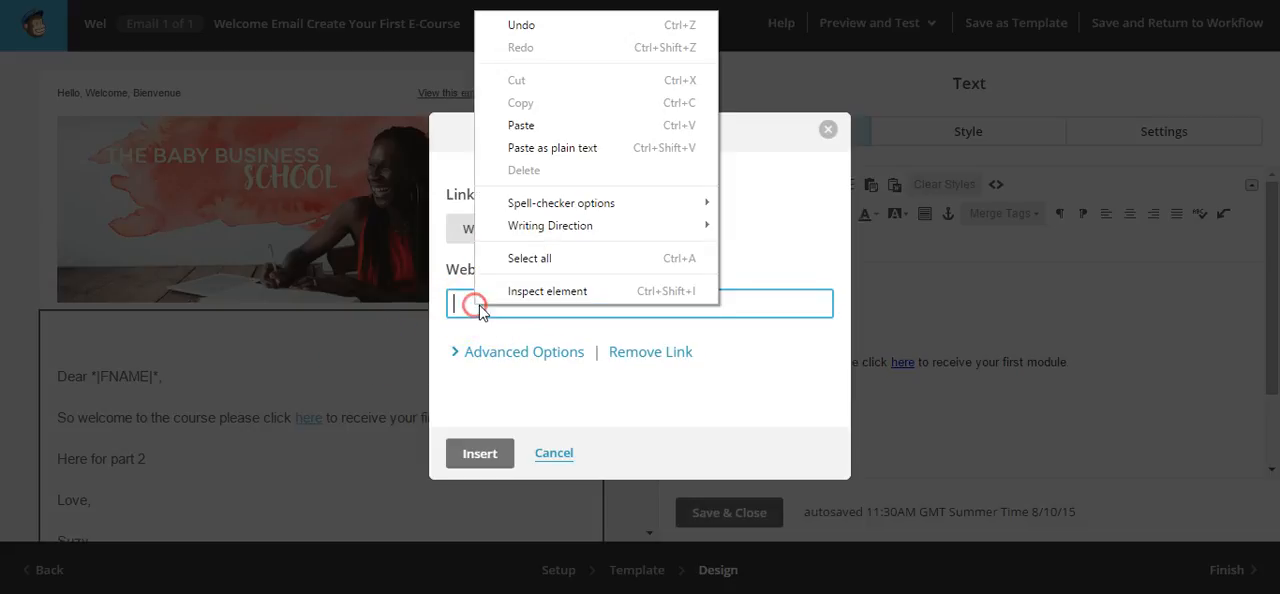
pyautogui.click(521, 125)
pyautogui.click(476, 453)
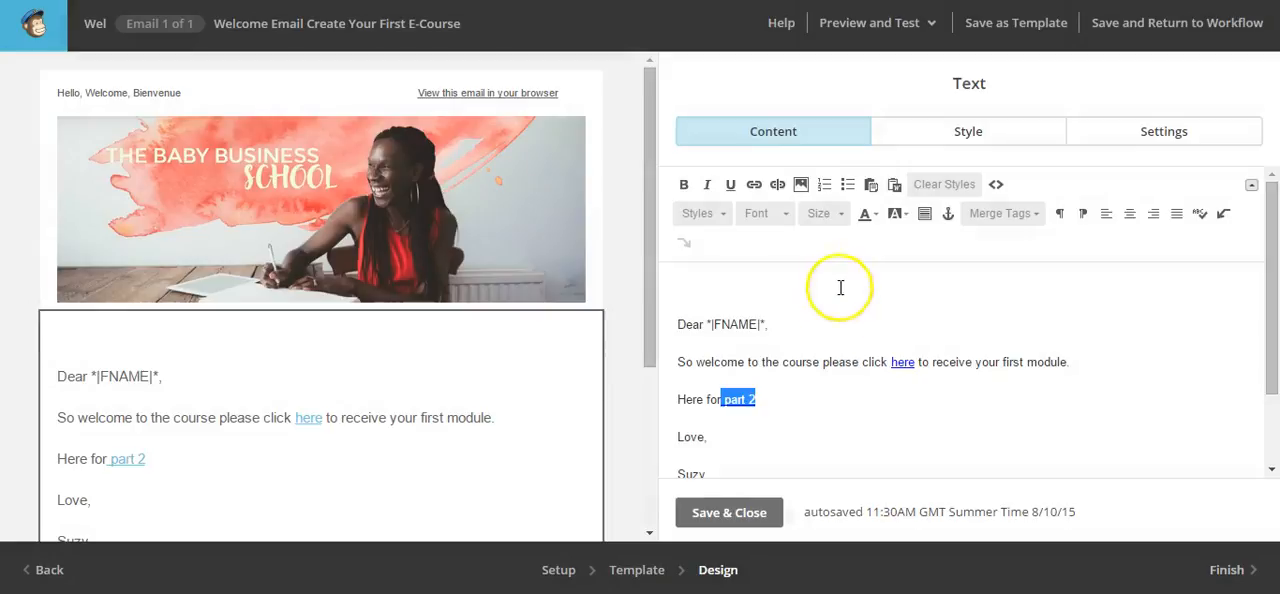
pyautogui.click(798, 414)
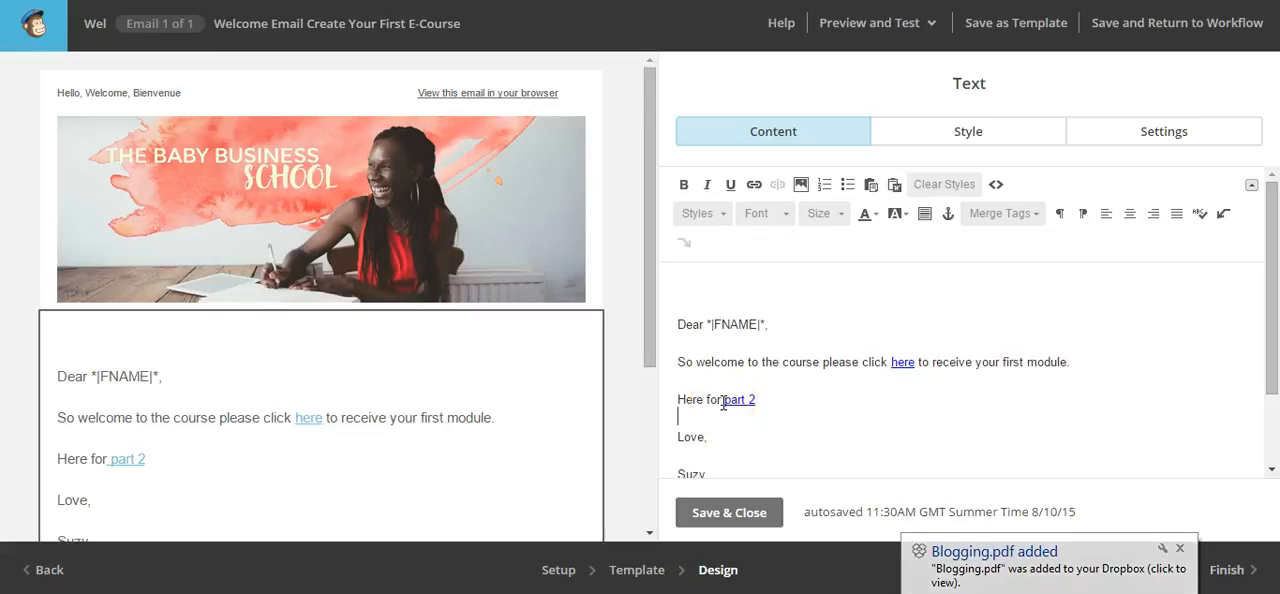
# Save the text block and finish the welcome email's design to return to the workflow's emails
pyautogui.click(756, 184)
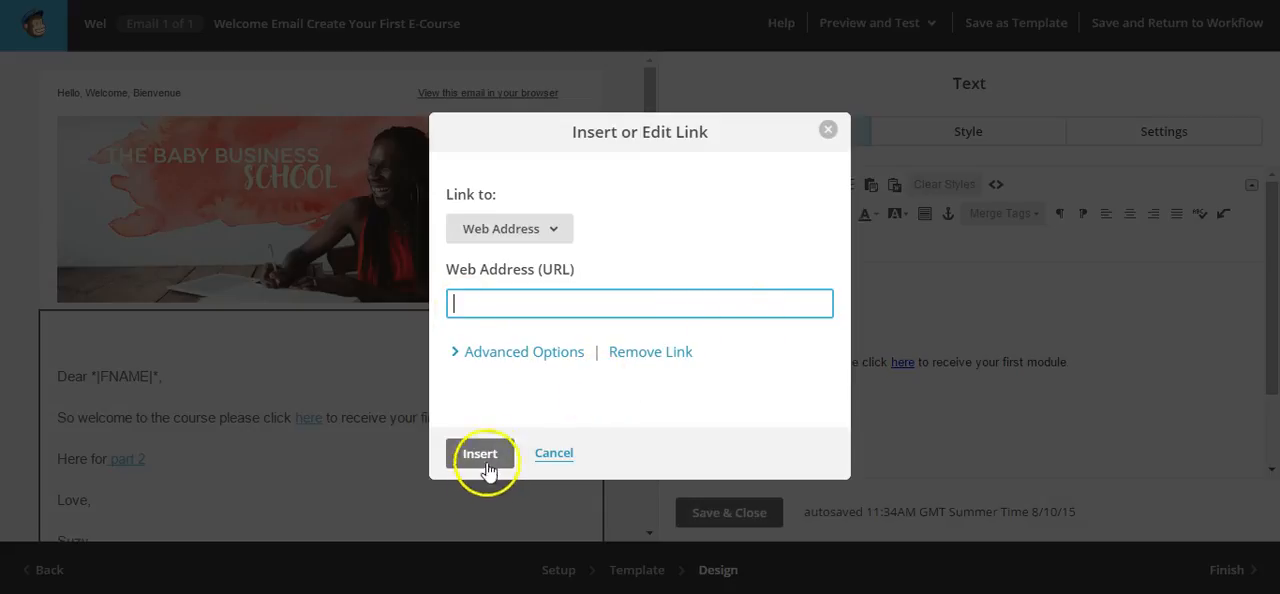
pyautogui.click(554, 454)
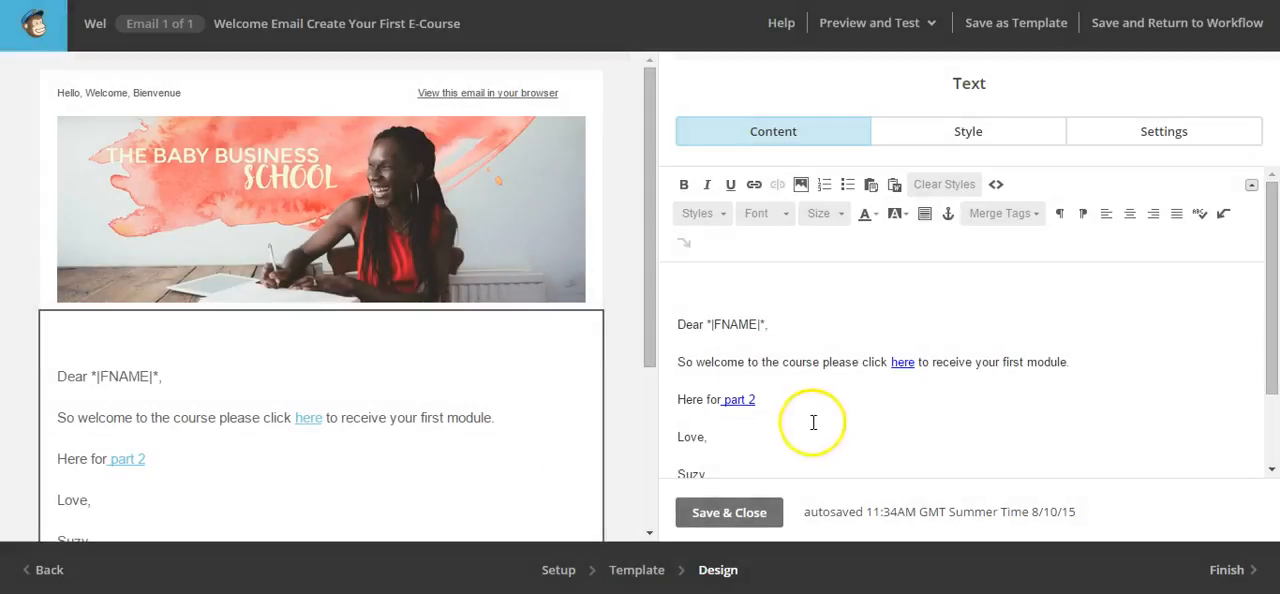
pyautogui.click(740, 513)
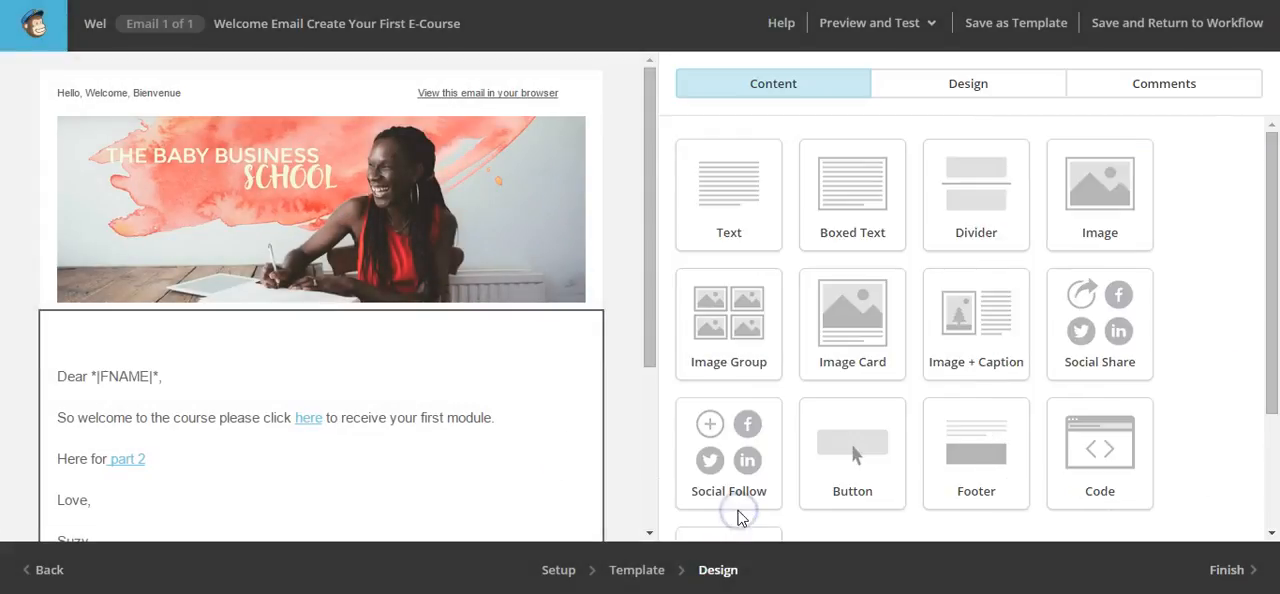
pyautogui.moveTo(651, 277); pyautogui.dragTo(640, 480)
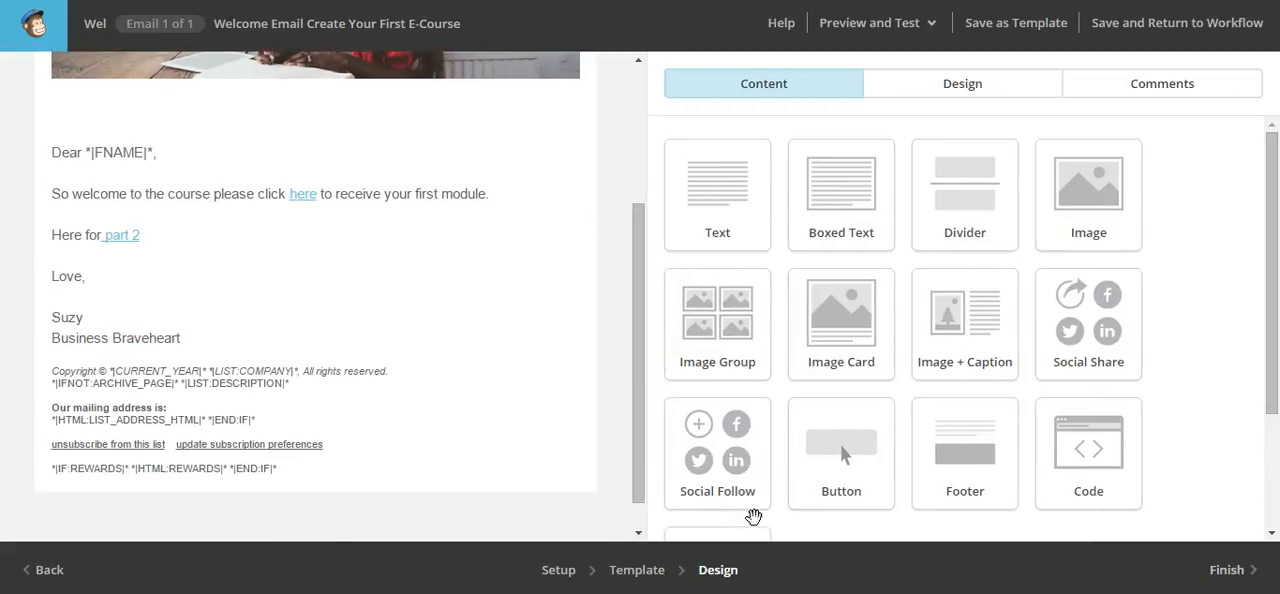
pyautogui.click(1226, 572)
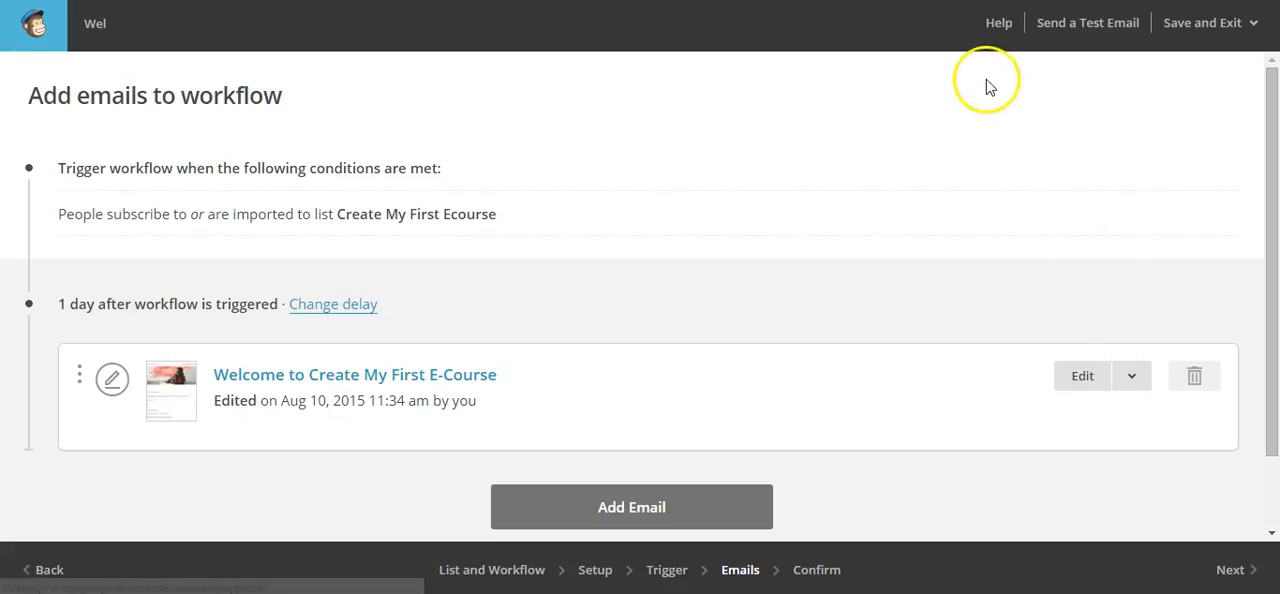
# Send a test of all the workflow's emails to the recipient's personal Outlook e-mail address
pyautogui.click(1079, 26)
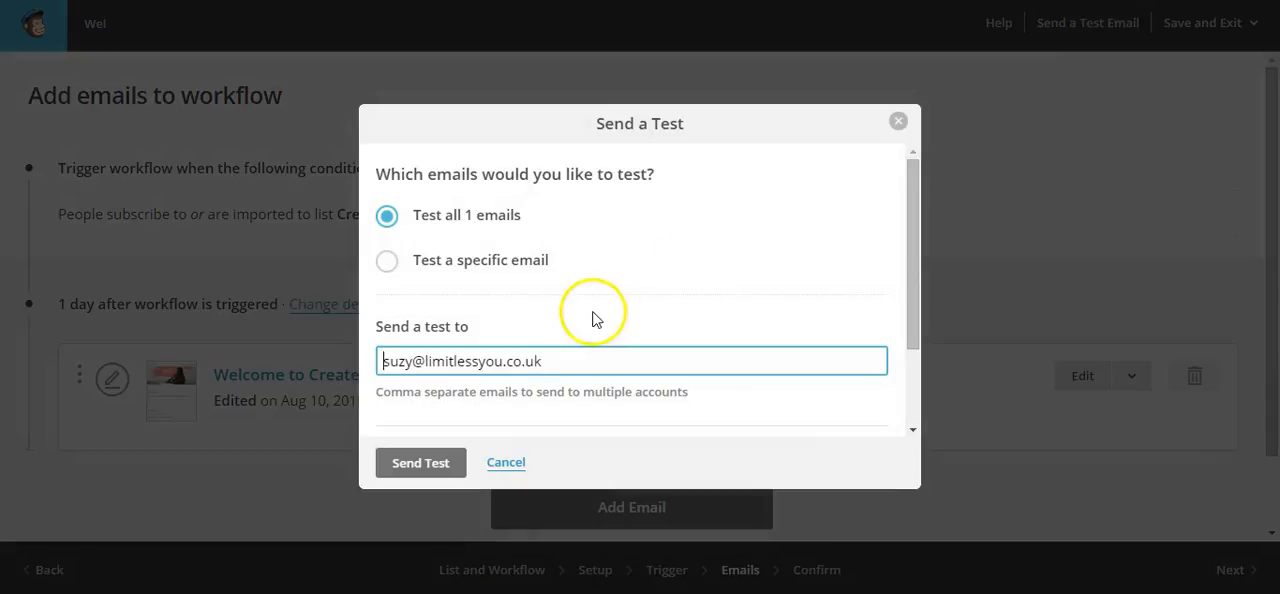
pyautogui.moveTo(558, 359); pyautogui.dragTo(386, 346)
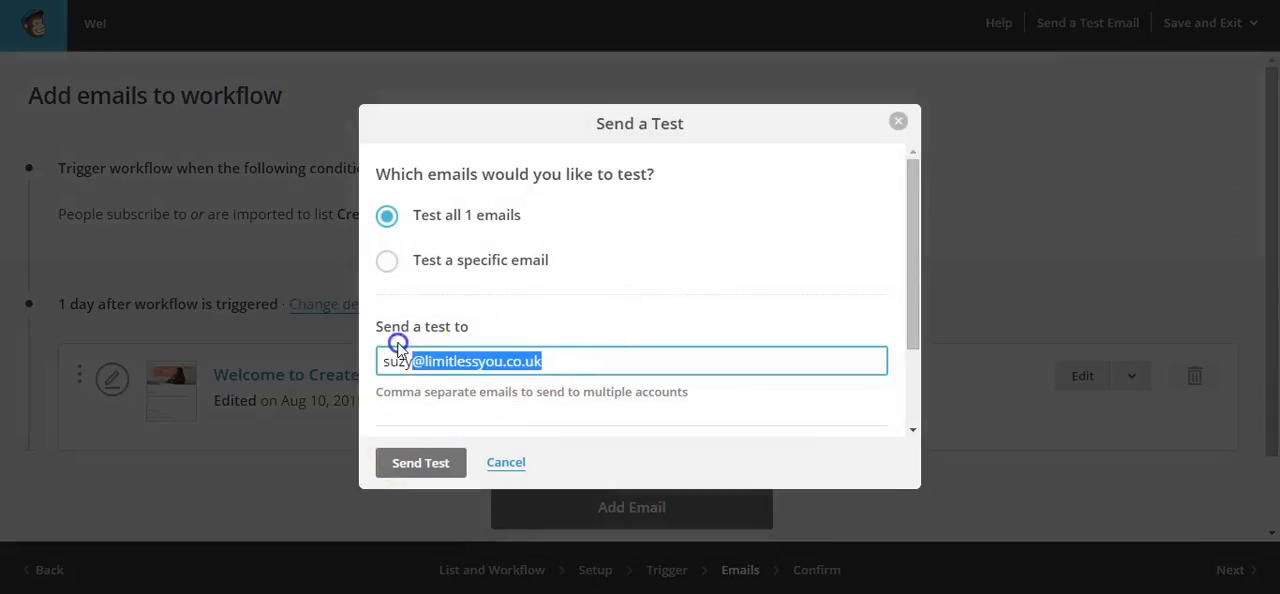
pyautogui.press('BackSpace')
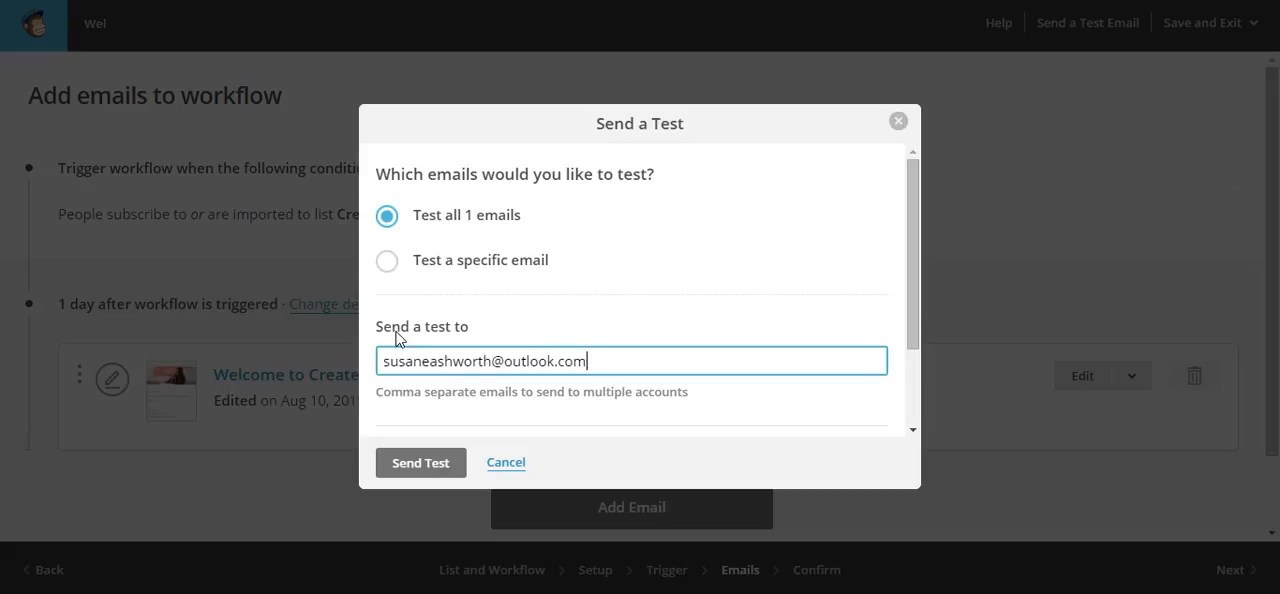
pyautogui.click(418, 464)
pyautogui.click(400, 399)
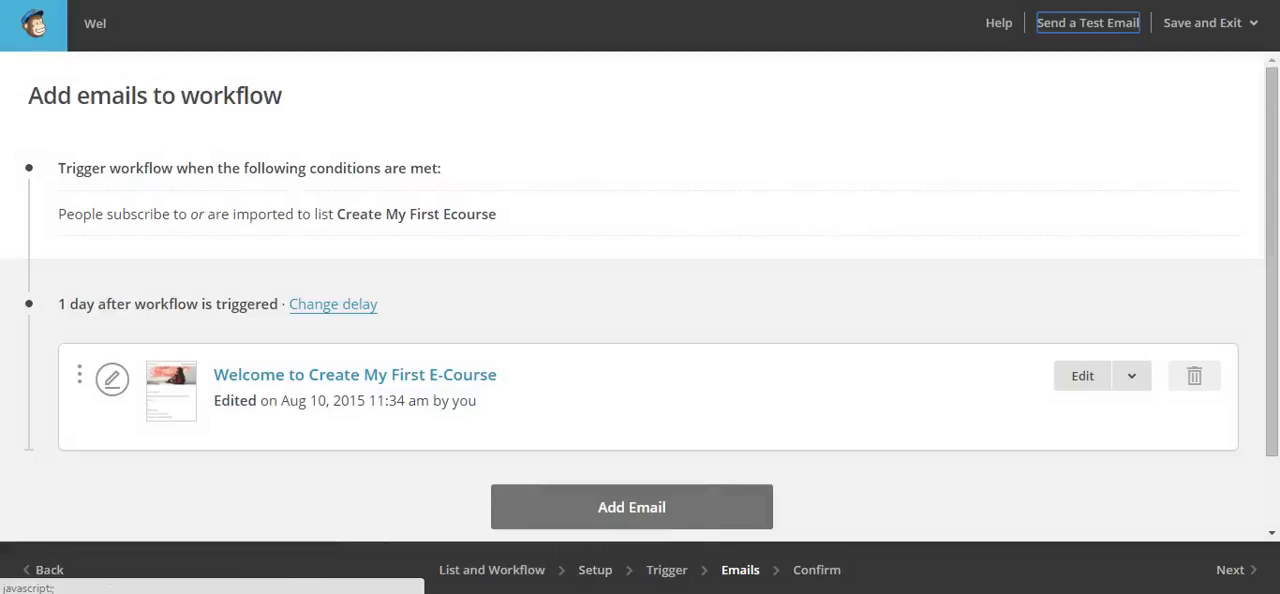
# Switch to the Mail app and open the newest test welcome email in the Outlook inbox to check its content and links
pyautogui.click(598, 592)
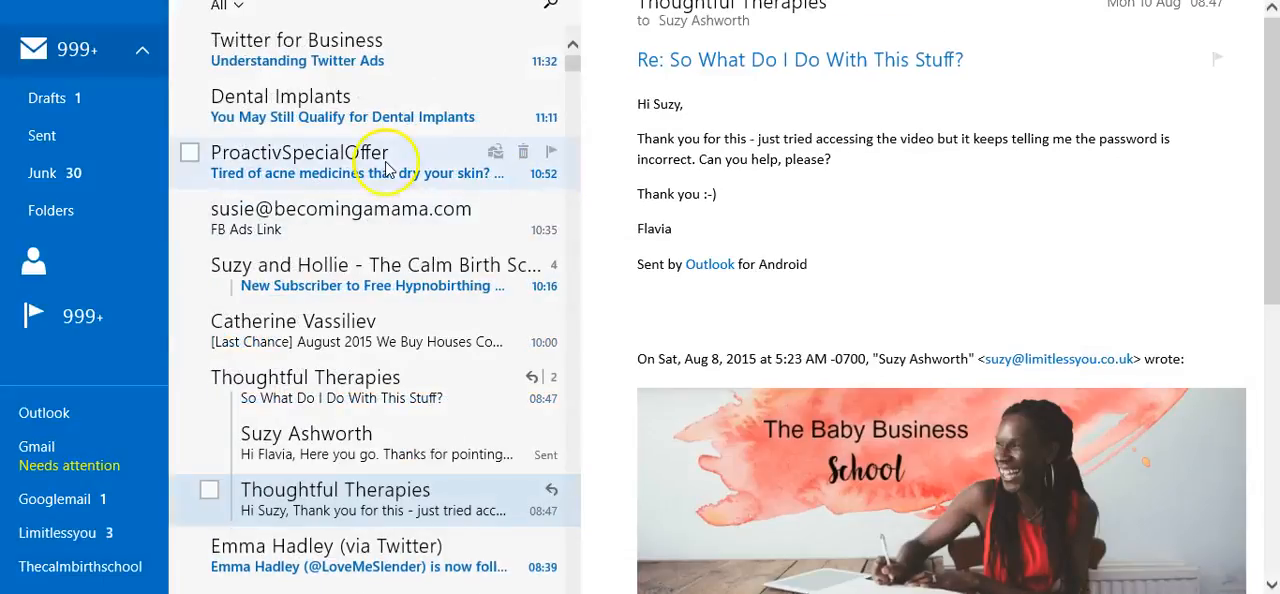
pyautogui.click(46, 412)
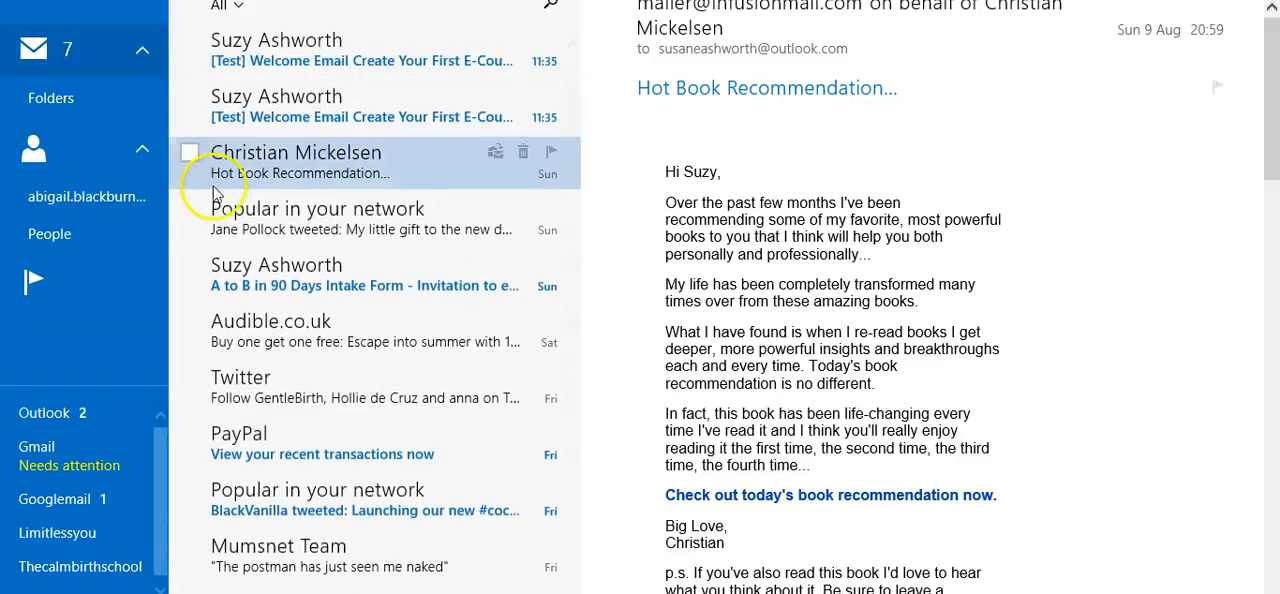
pyautogui.click(290, 78)
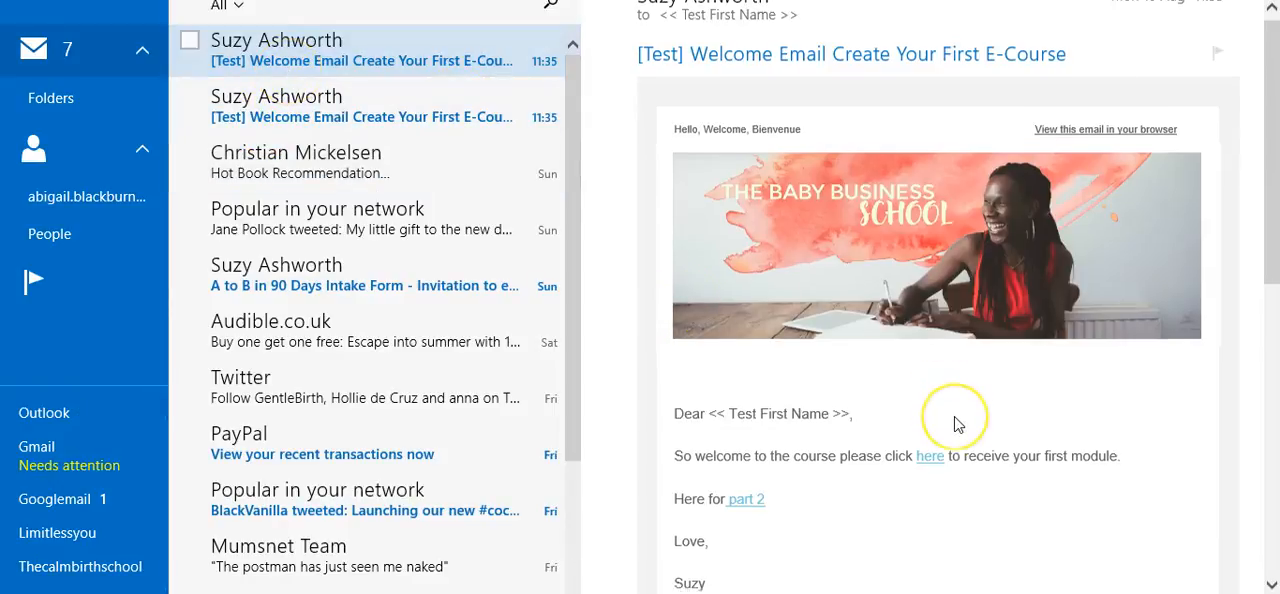
pyautogui.scroll(-2, 954, 424)
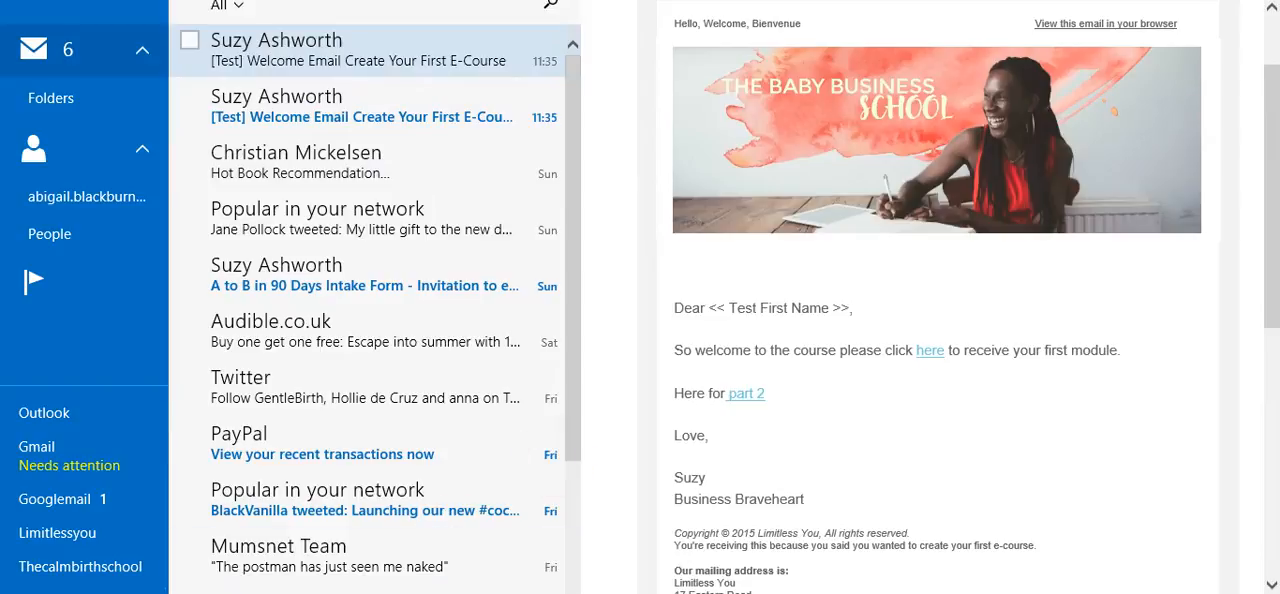